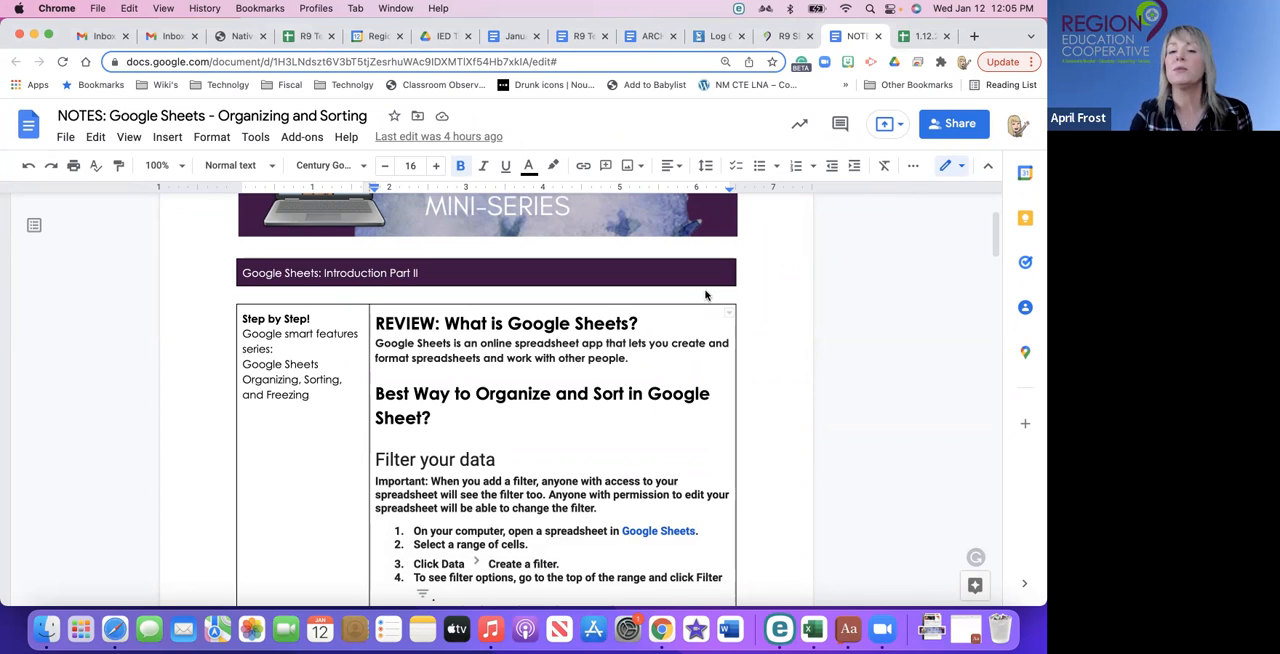
- Review the notes on filtering data, filter views and cell editing, and switch to the Movie Data practice spreadsheet
scroll(695, 343, down, 1)
scroll(695, 343, down, 5)
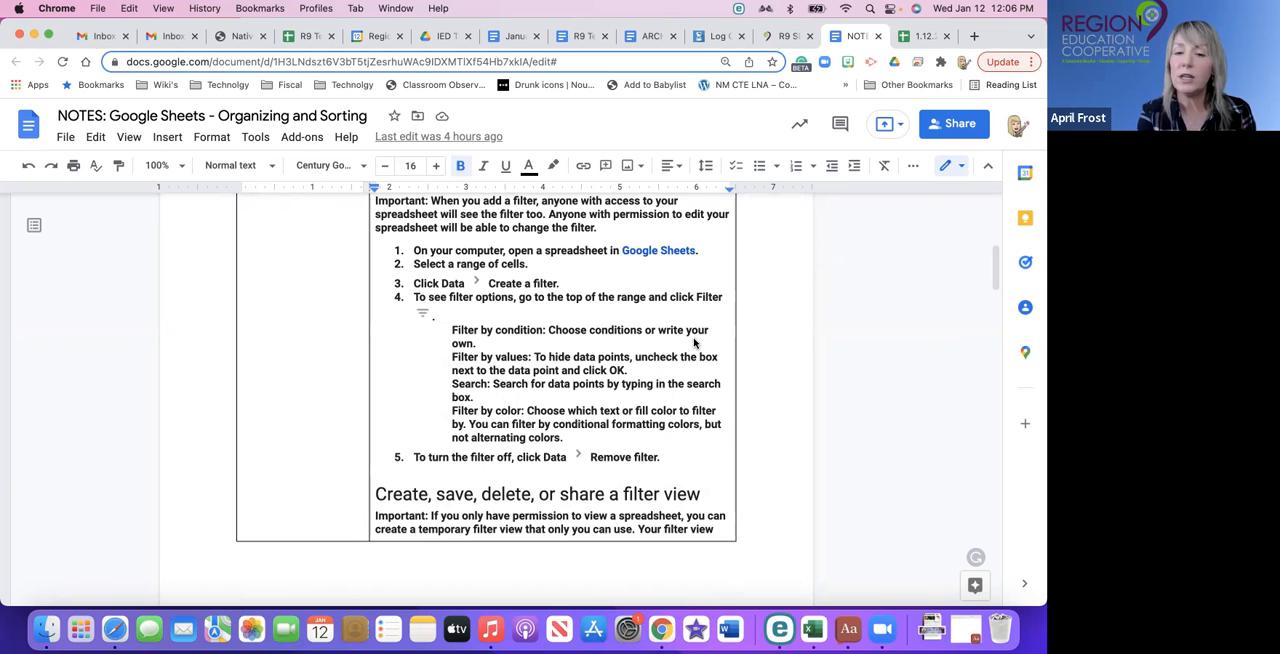
scroll(694, 343, down, 10)
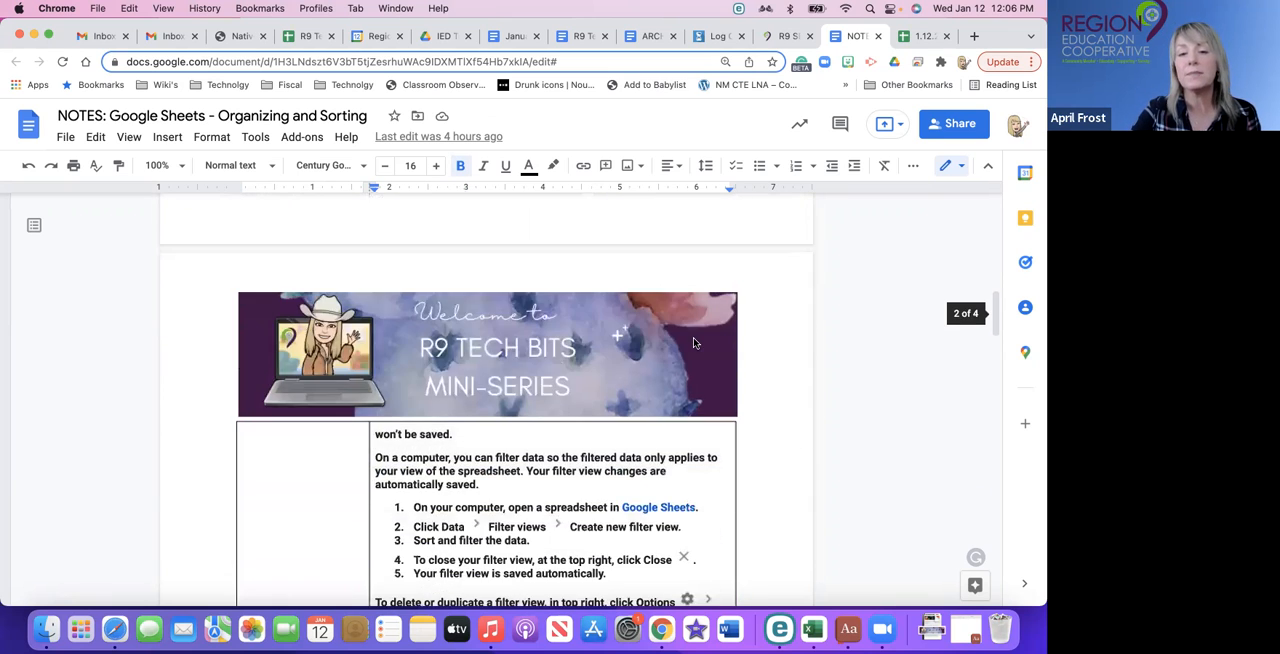
scroll(694, 343, down, 5)
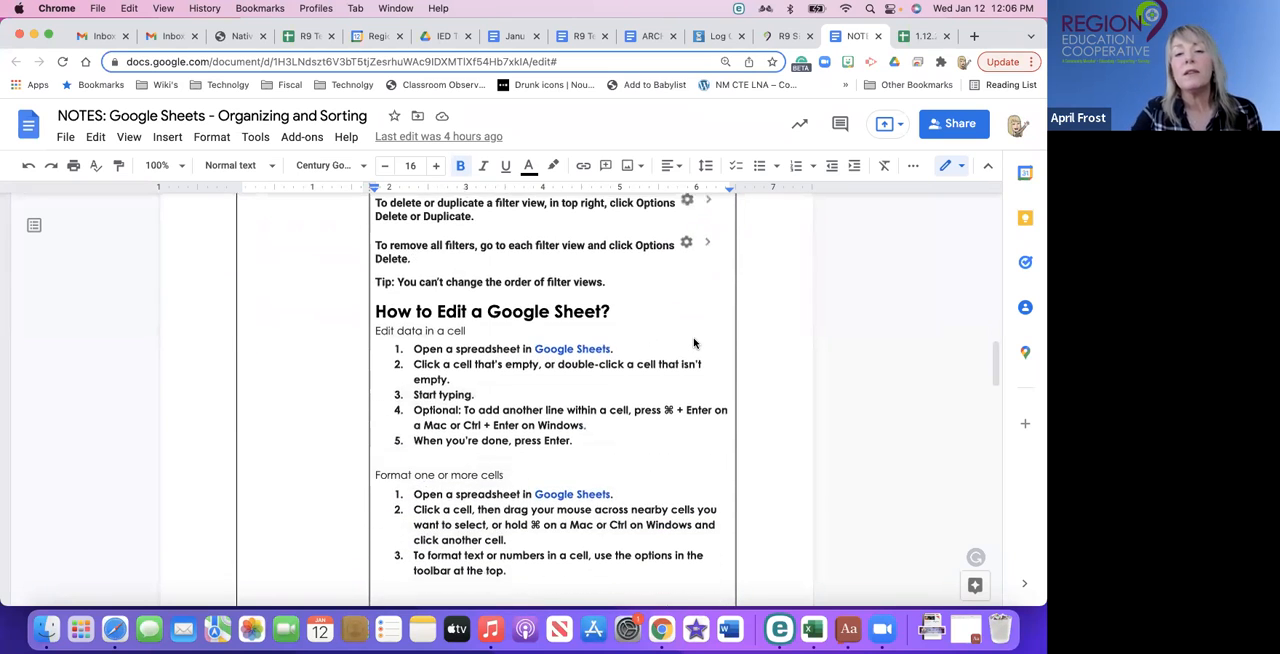
scroll(694, 343, down, 2)
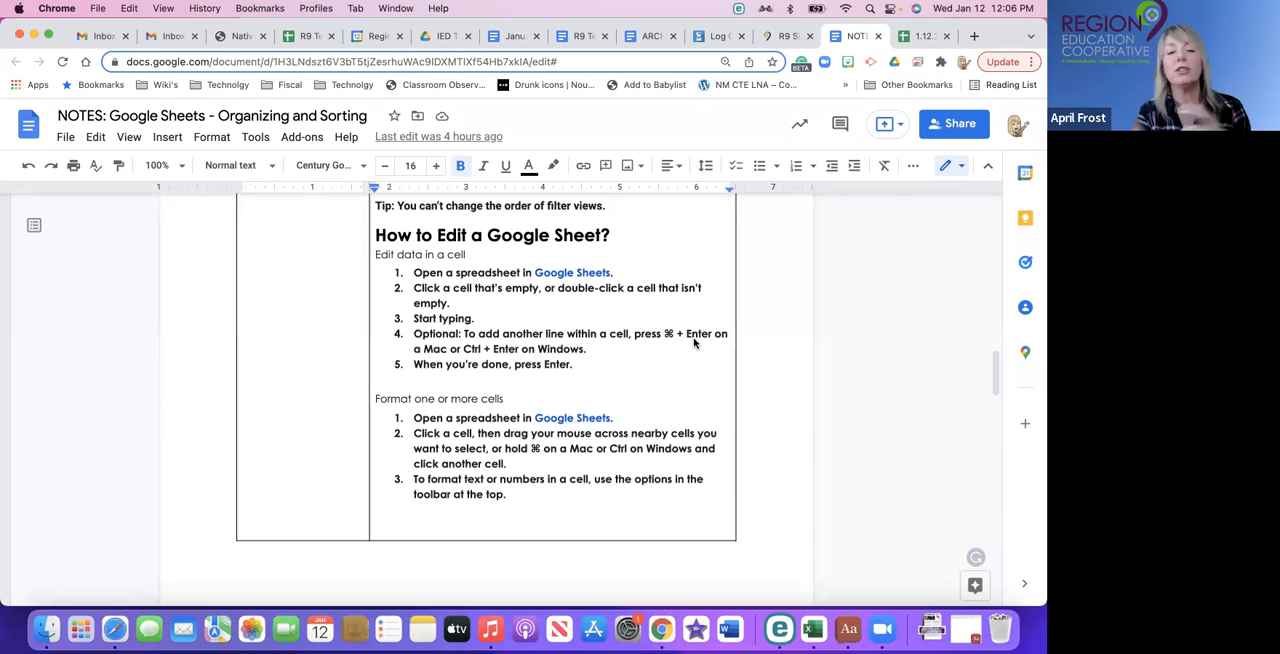
scroll(794, 354, up, 10)
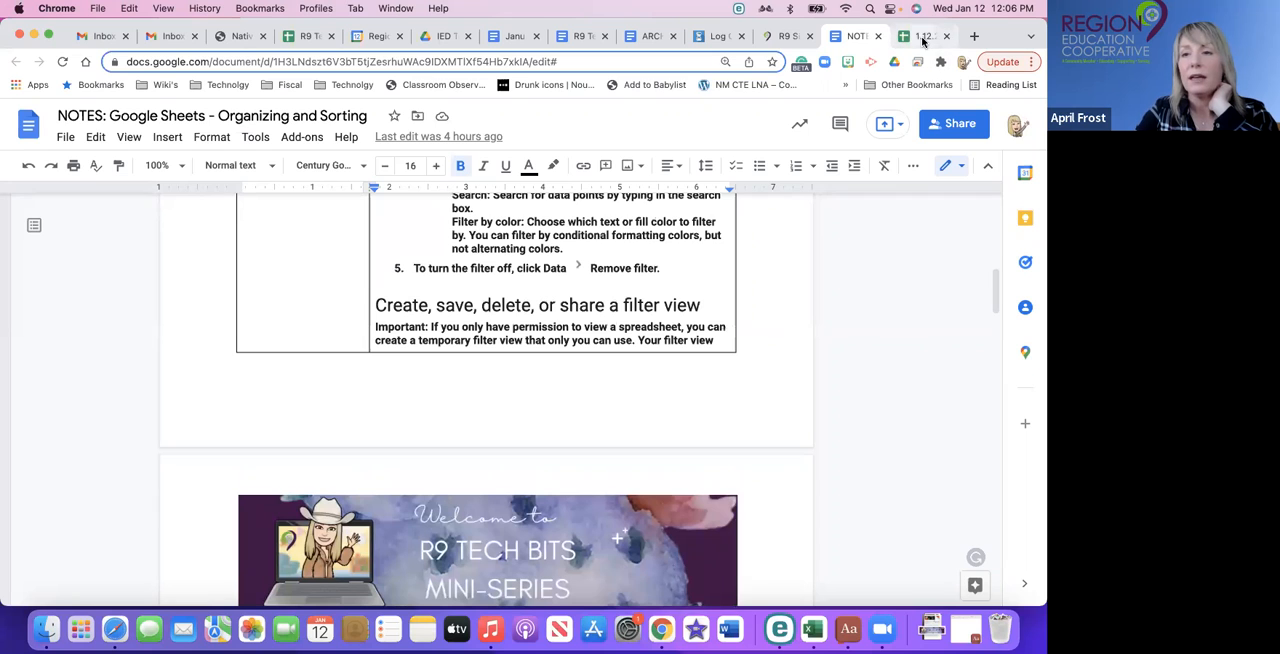
key(ctrl+Tab)
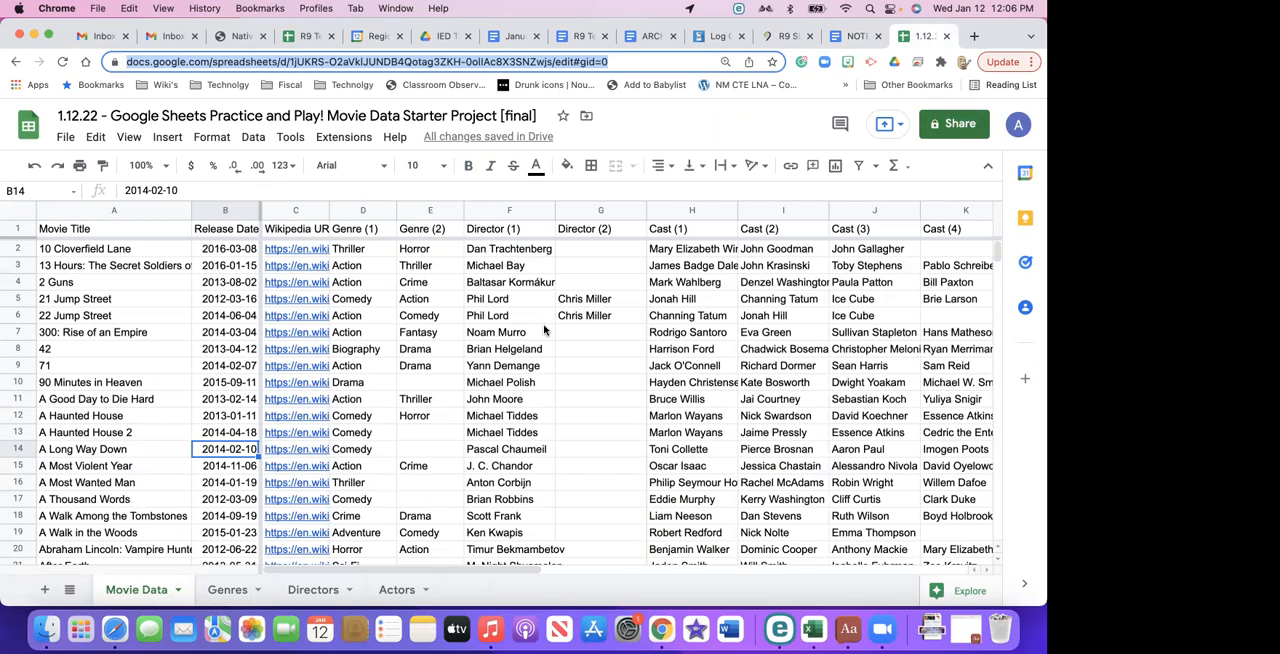
scroll(544, 330, down, 1)
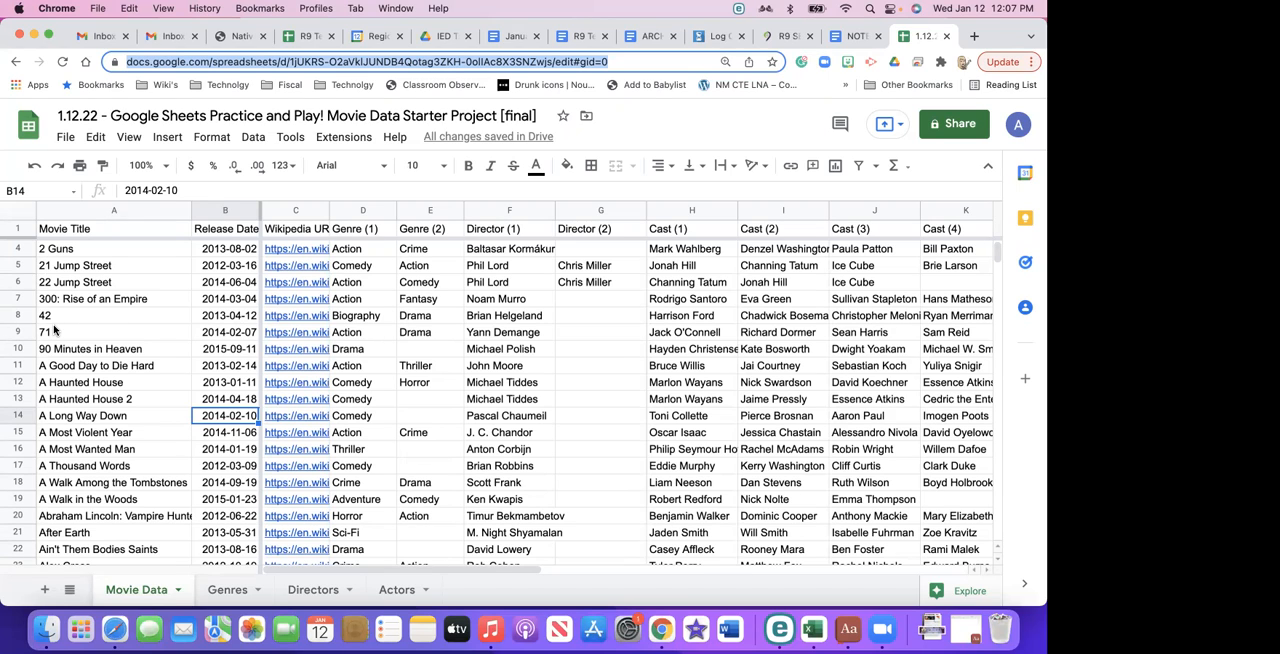
- Add several line breaks after the title inside the 2 Guns cell (A4)
double_click(88, 248)
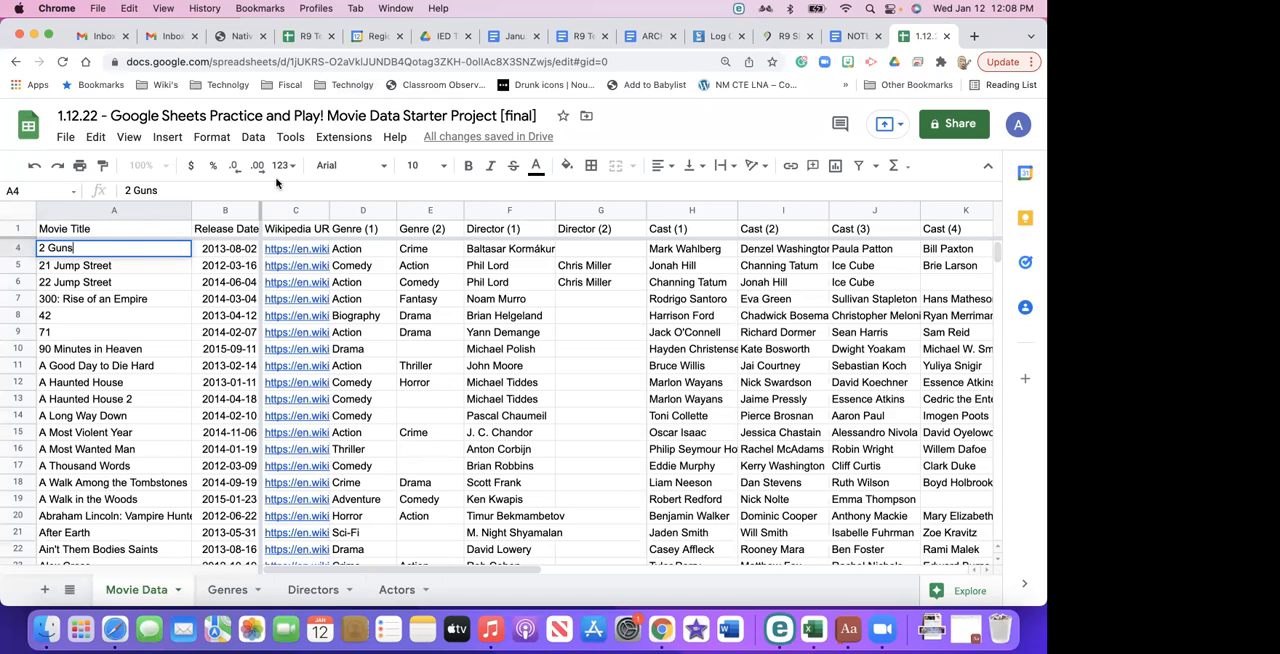
key(alt+Return)
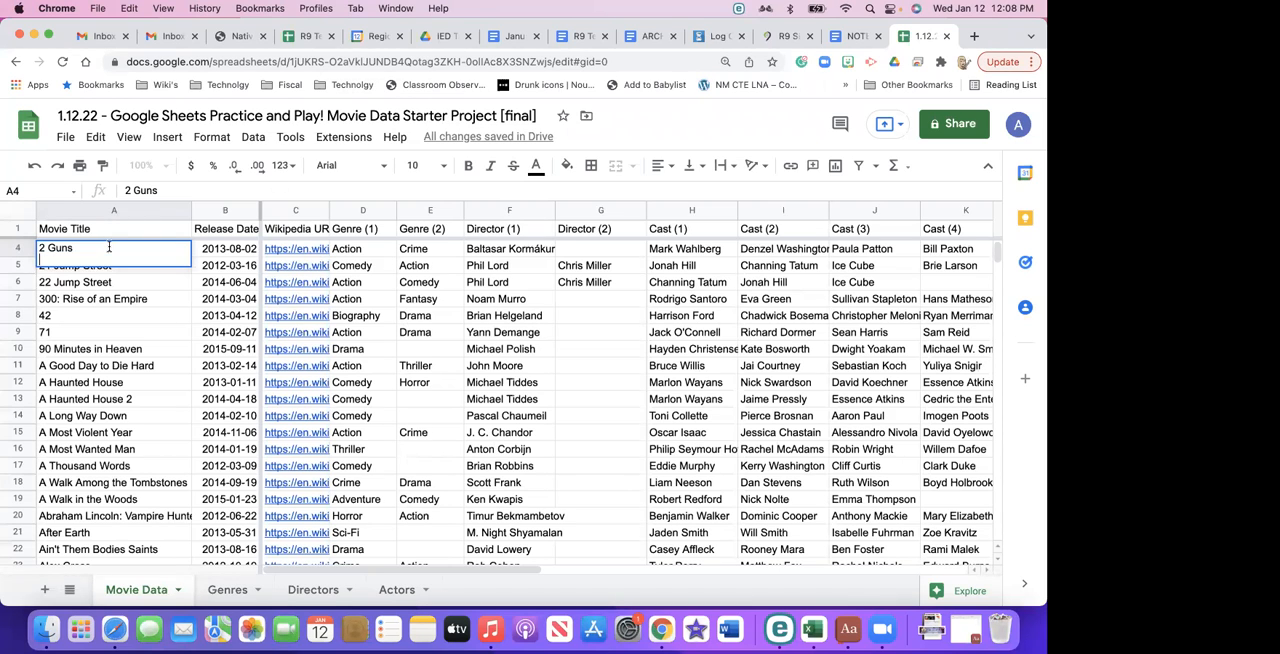
key(alt+Return)
key(alt+Return)
key(alt+Return)
key(alt+Return)
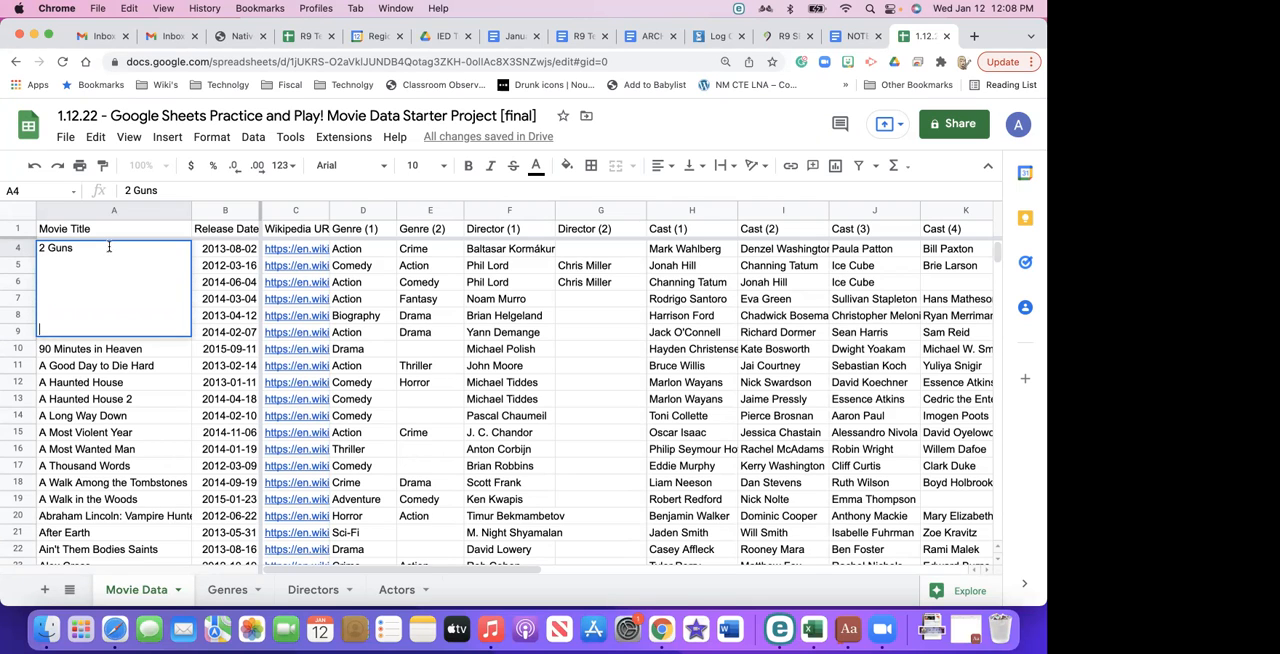
- Remove the extra lines from the 2 Guns cell so that it holds only the title, and finish editing it
text(akd)
key(BackSpace)
key(BackSpace)
key(BackSpace)
key(BackSpace)
key(BackSpace)
key(BackSpace)
key(BackSpace)
key(BackSpace)
key(BackSpace)
key(BackSpace)
key(BackSpace)
key(BackSpace)
key(BackSpace)
key(BackSpace)
key(BackSpace)
key(BackSpace)
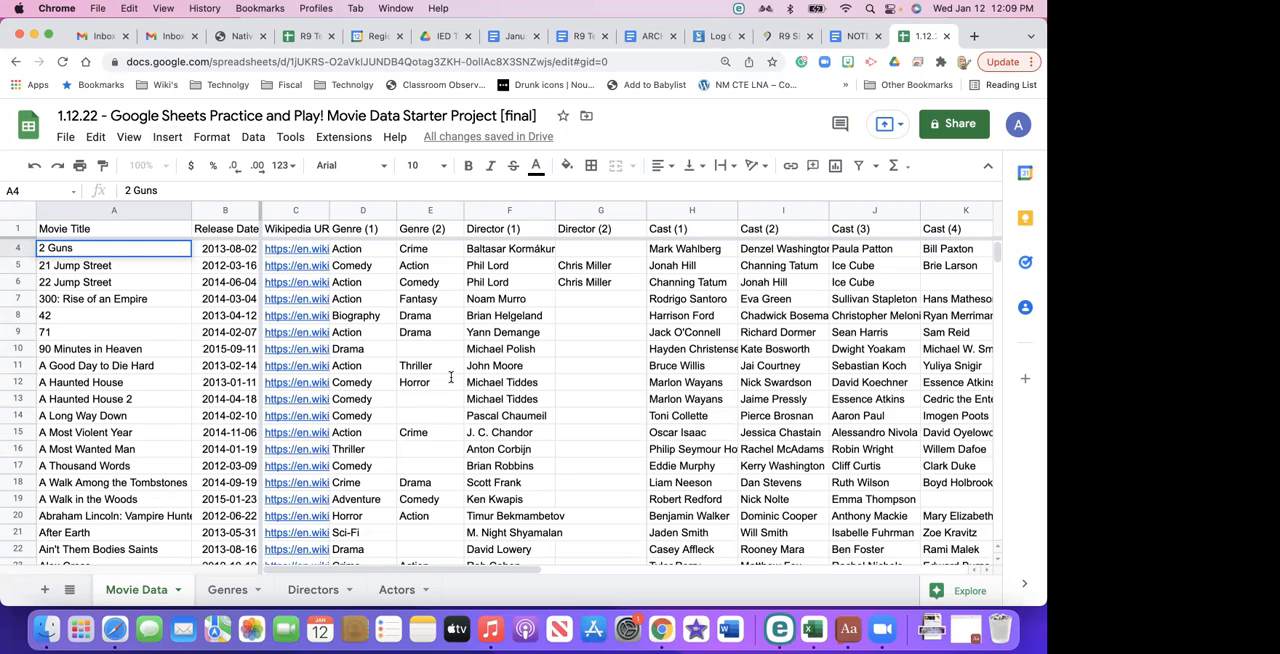
click(130, 298)
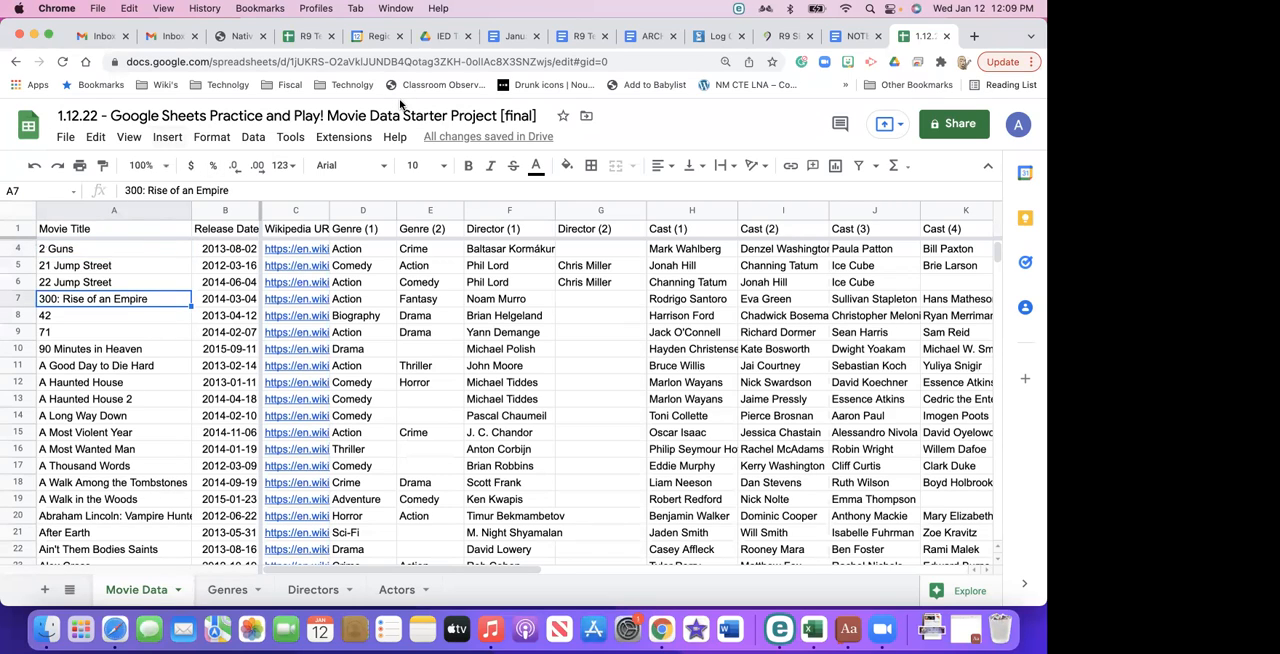
- With the 2 Guns cell selected, examine the available zoom levels, number formats, formatting commands and data commands
click(81, 251)
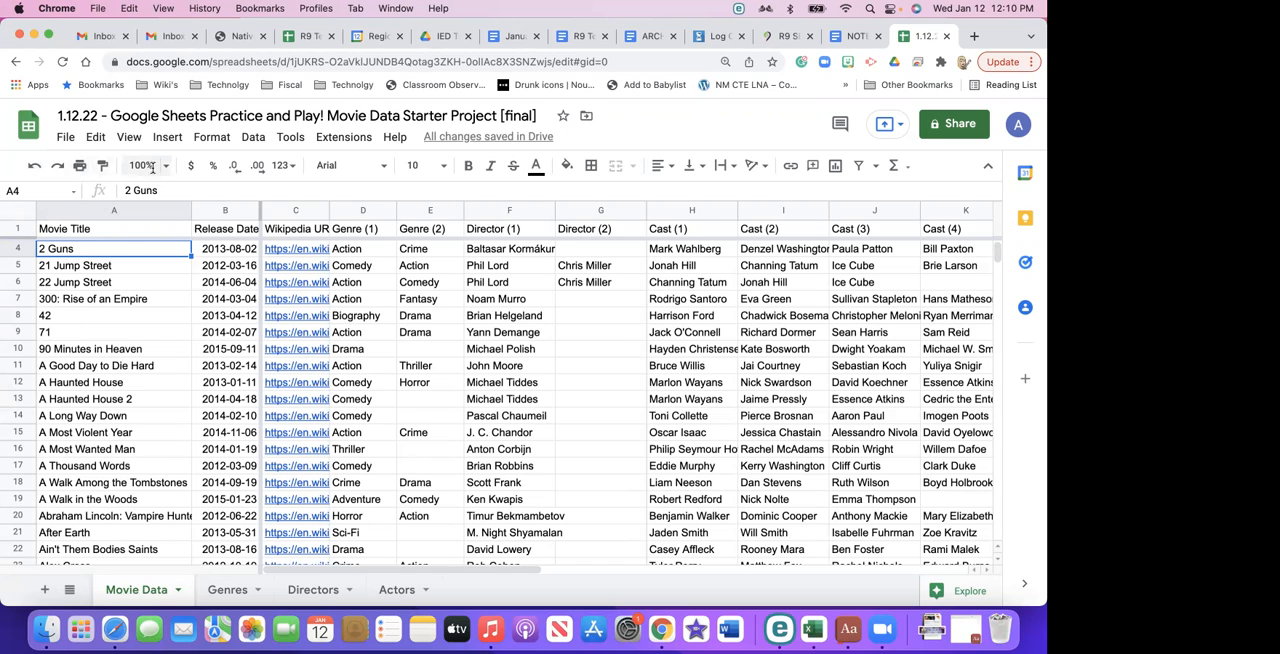
click(168, 172)
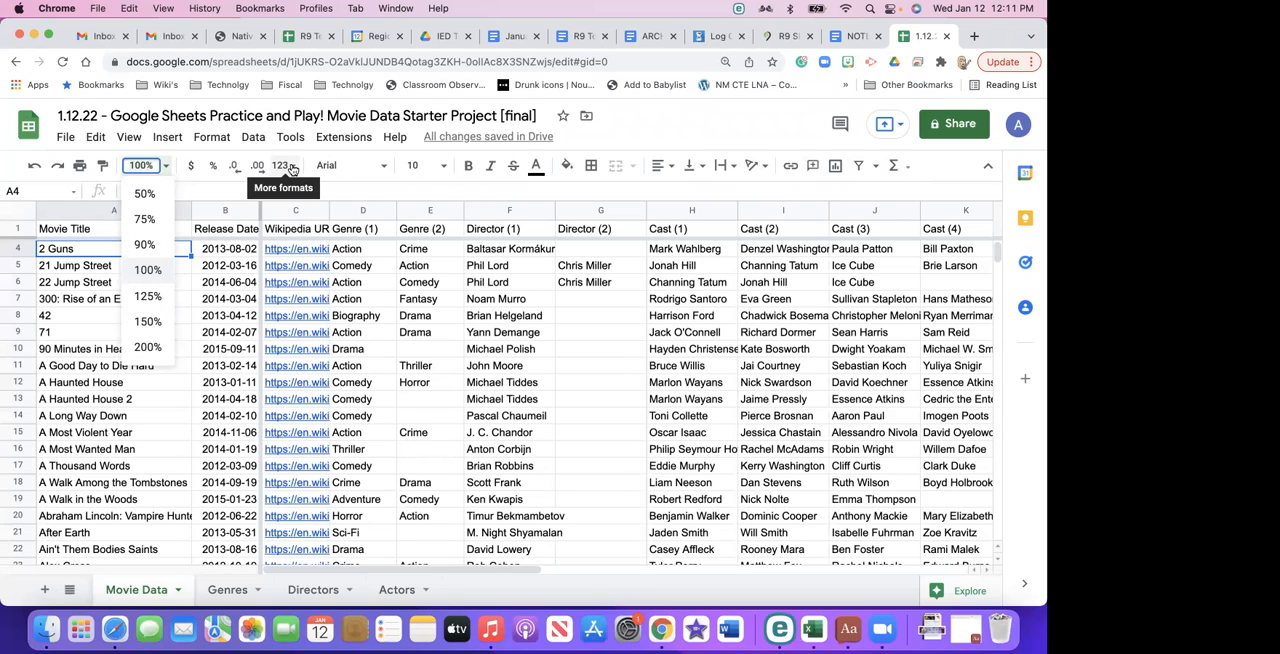
click(285, 166)
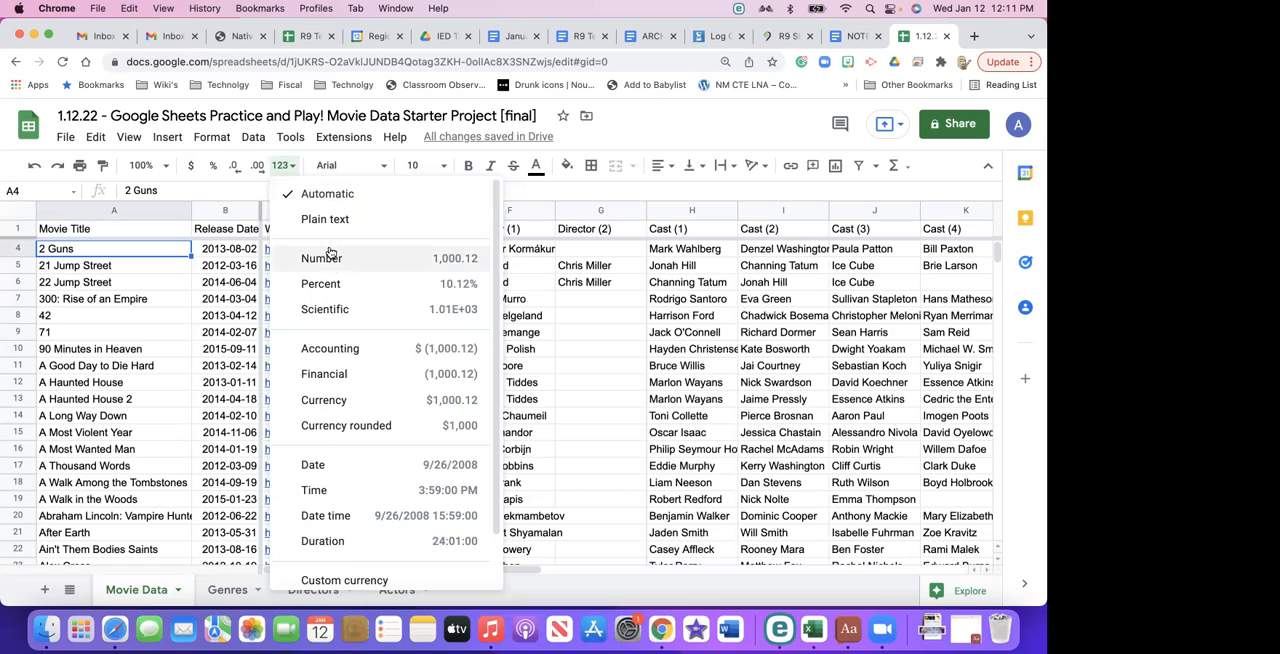
scroll(346, 400, down, 2)
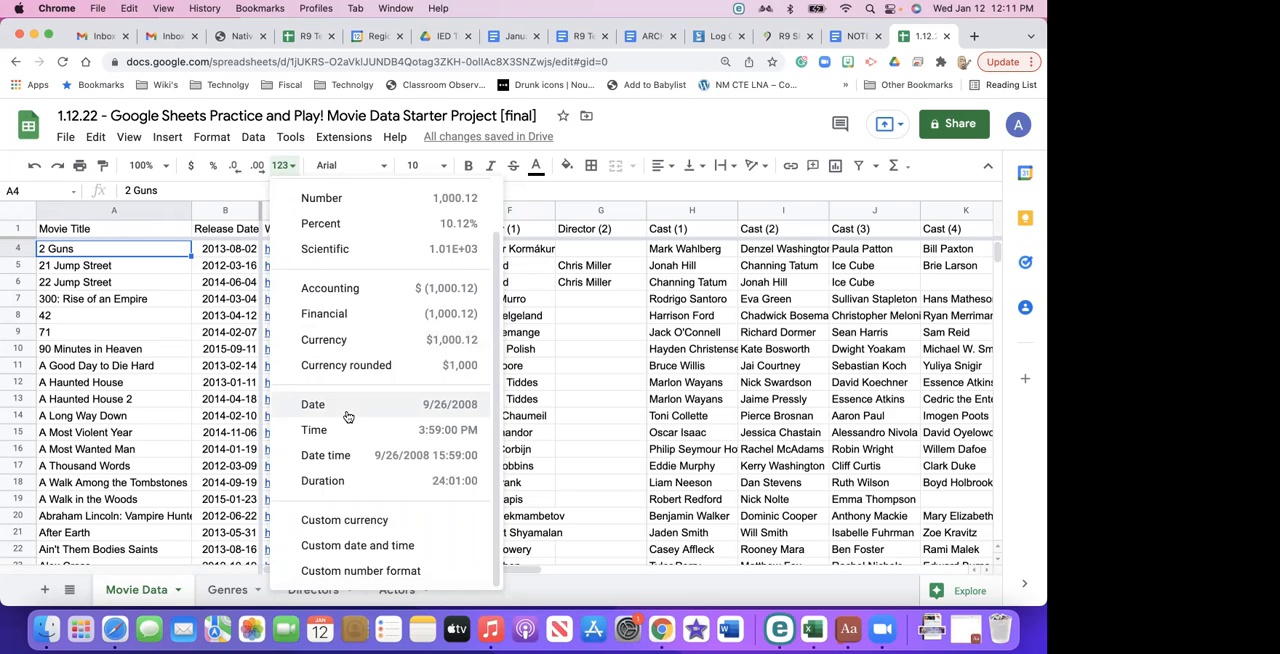
scroll(347, 416, up, 2)
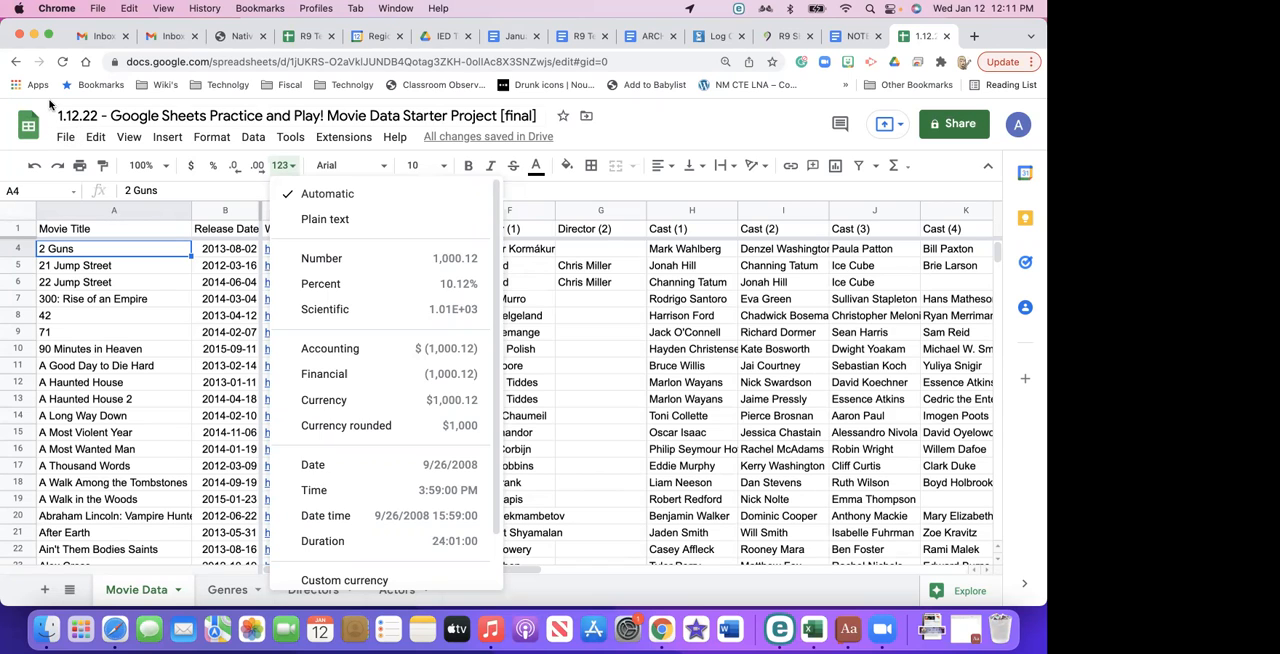
click(215, 143)
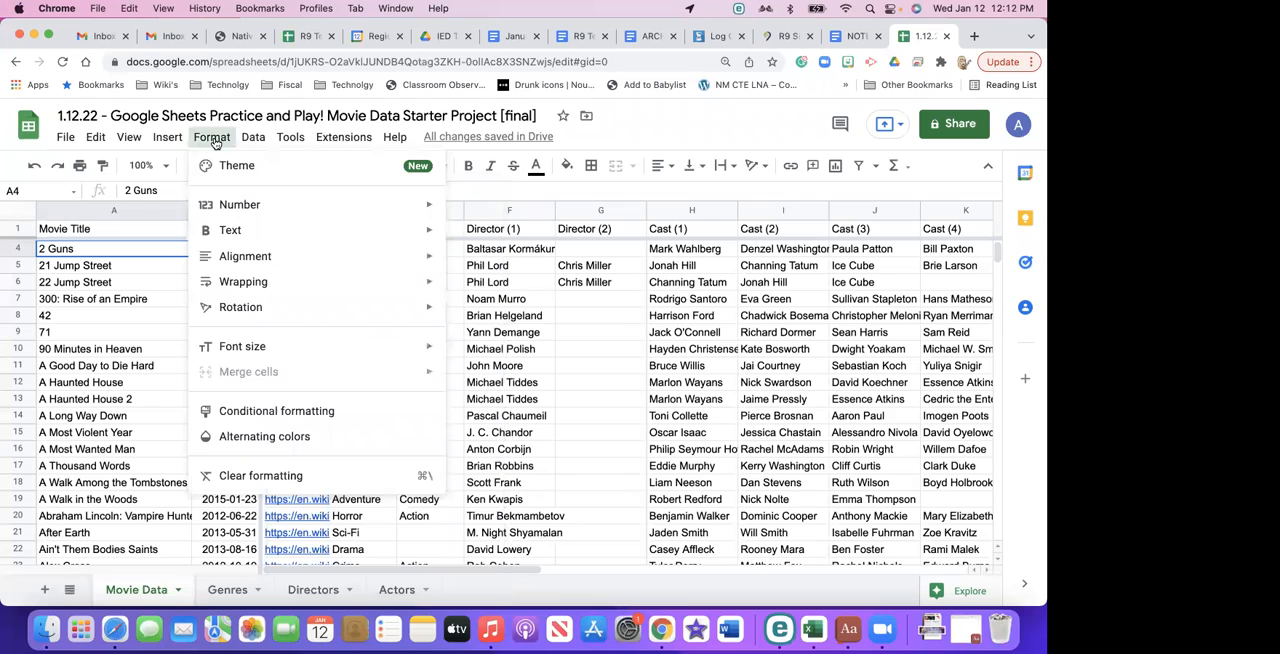
click(253, 138)
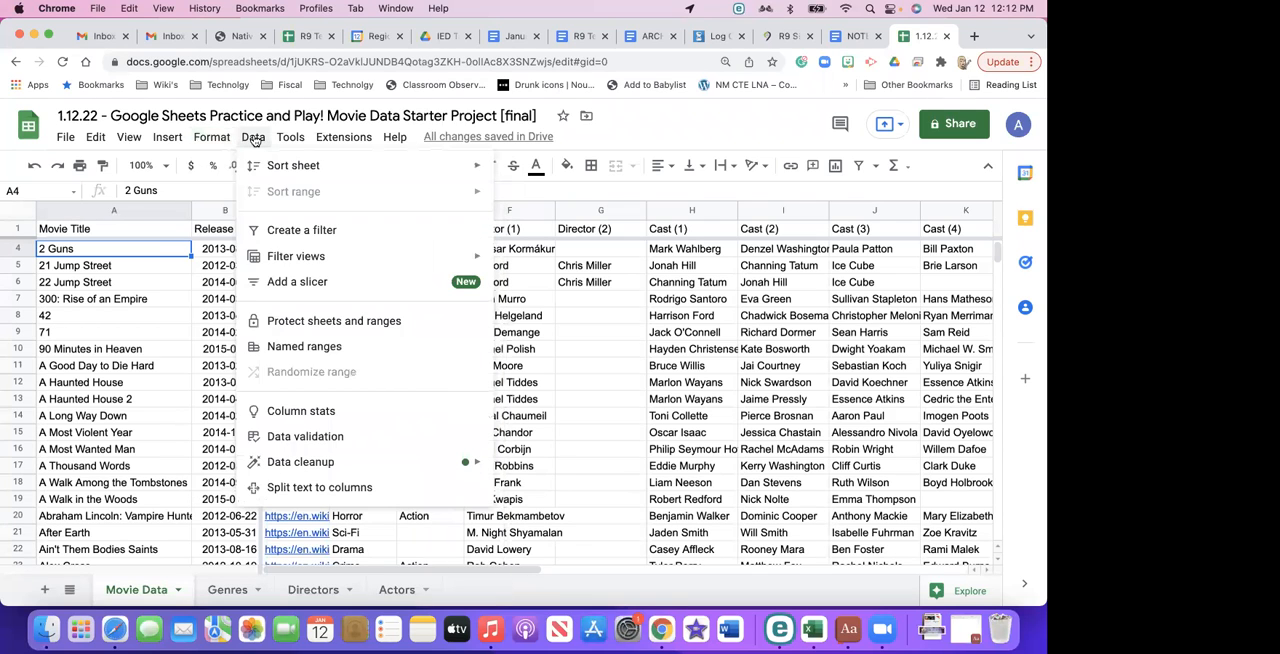
click(146, 367)
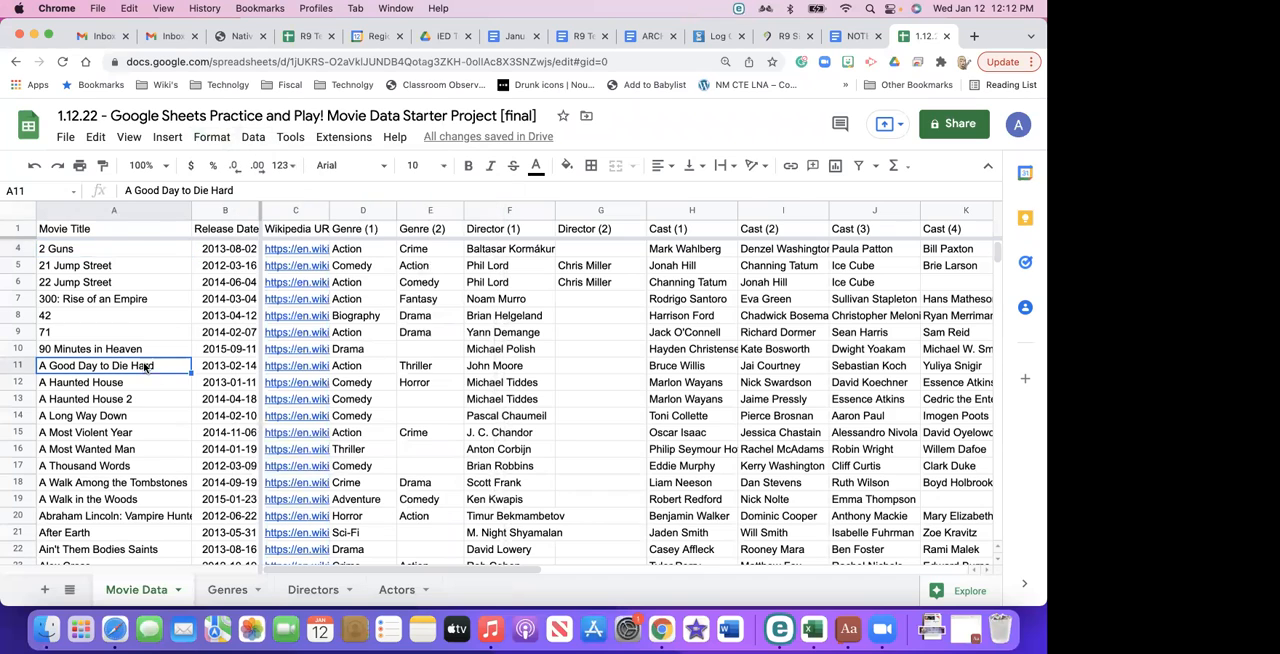
- Sort the whole sheet by the Release Date column (B) from A to Z, and re-sort it from Z to A
click(212, 209)
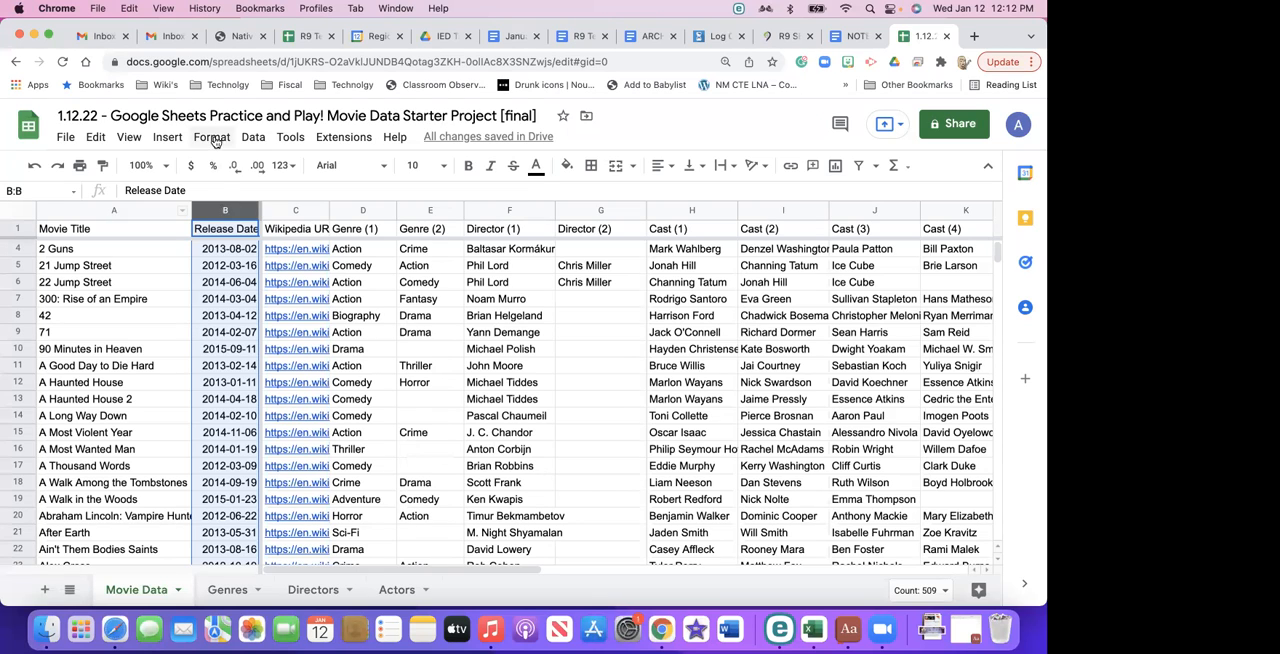
click(246, 141)
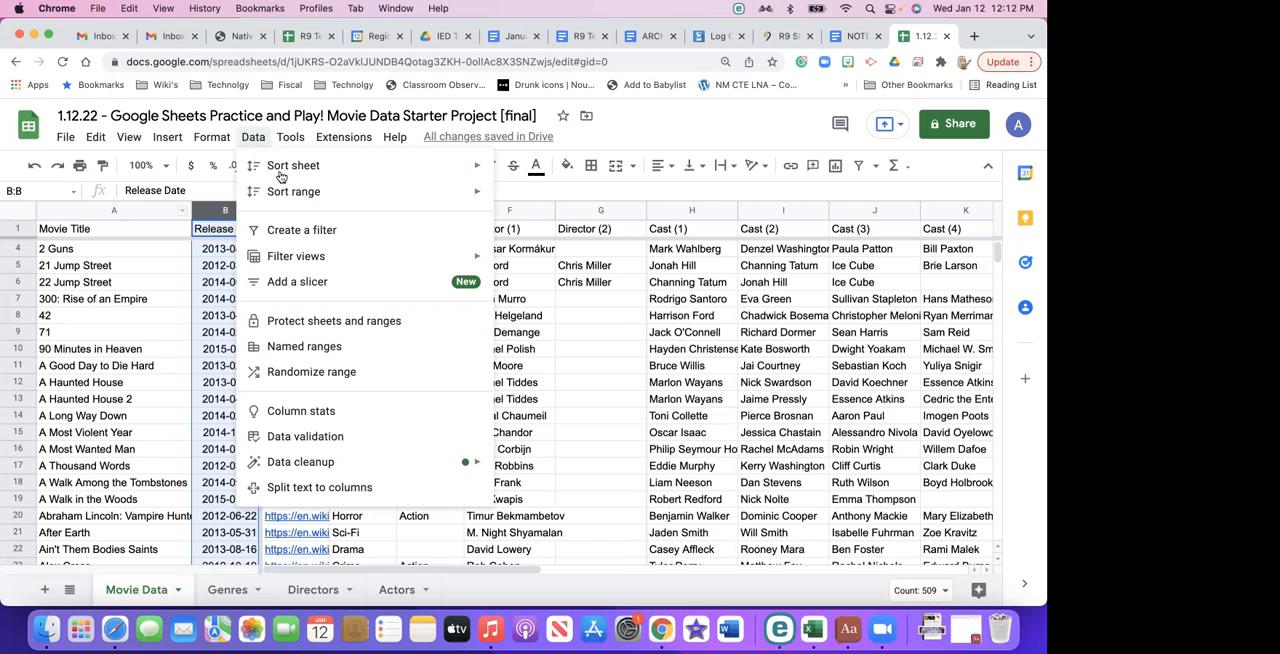
mouse_move(287, 176)
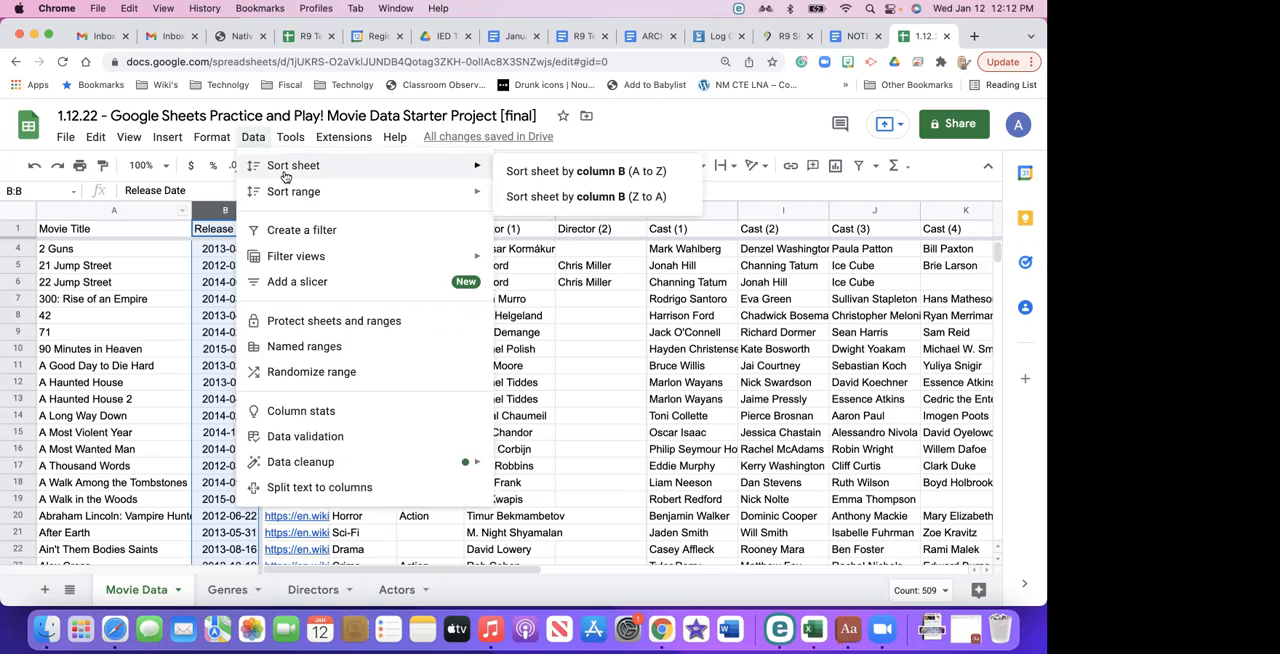
mouse_move(480, 191)
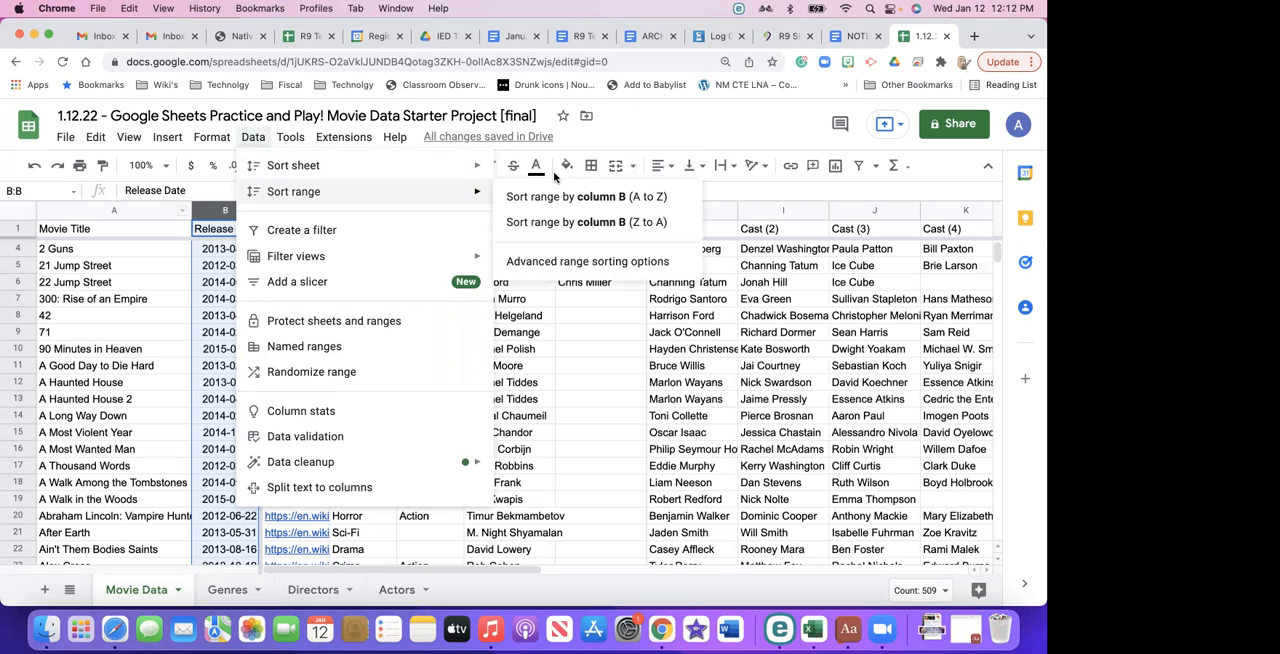
mouse_move(480, 165)
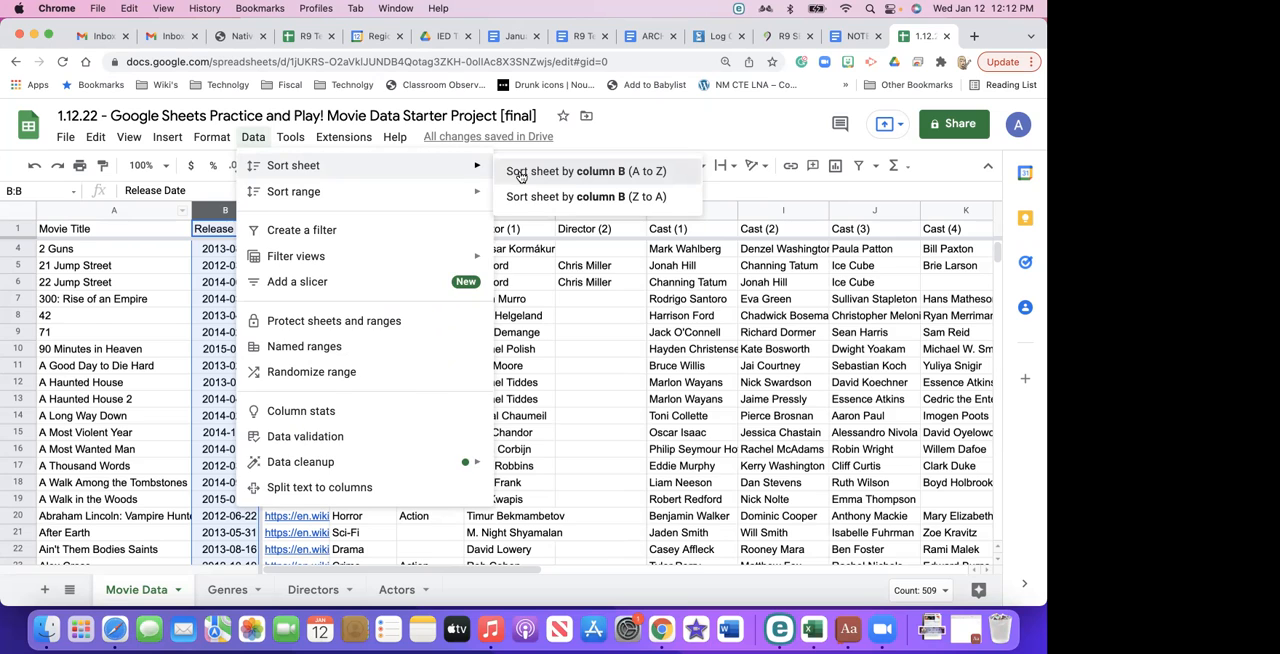
click(520, 172)
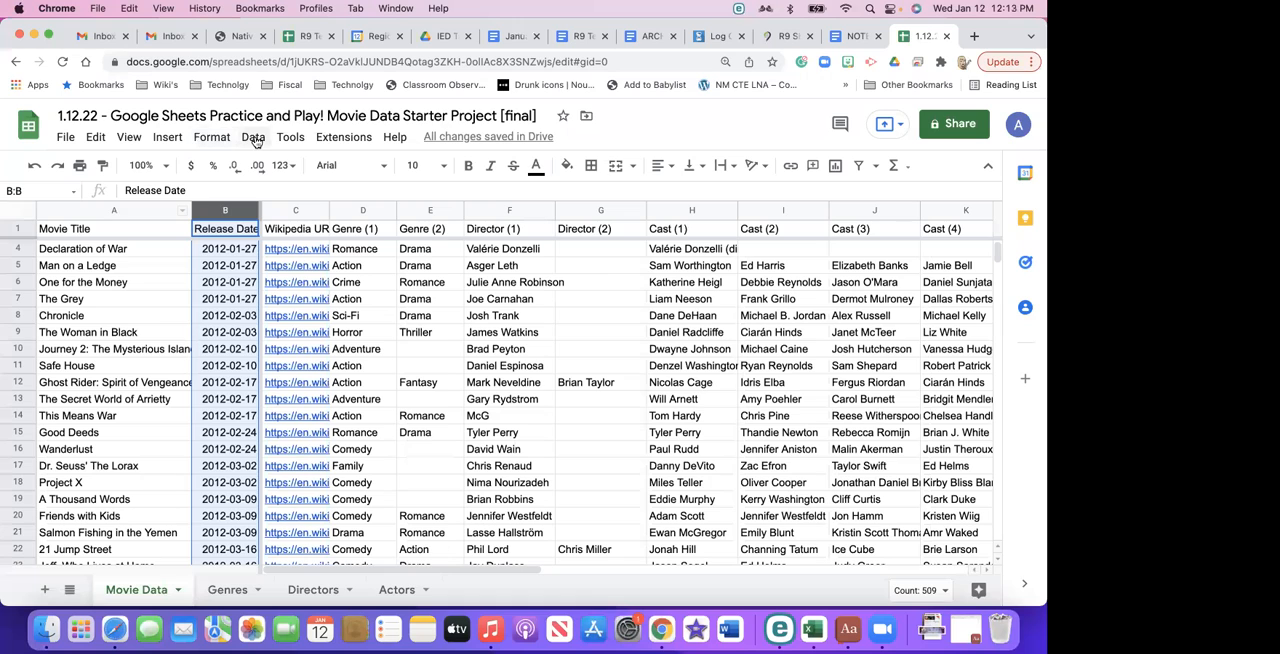
click(254, 138)
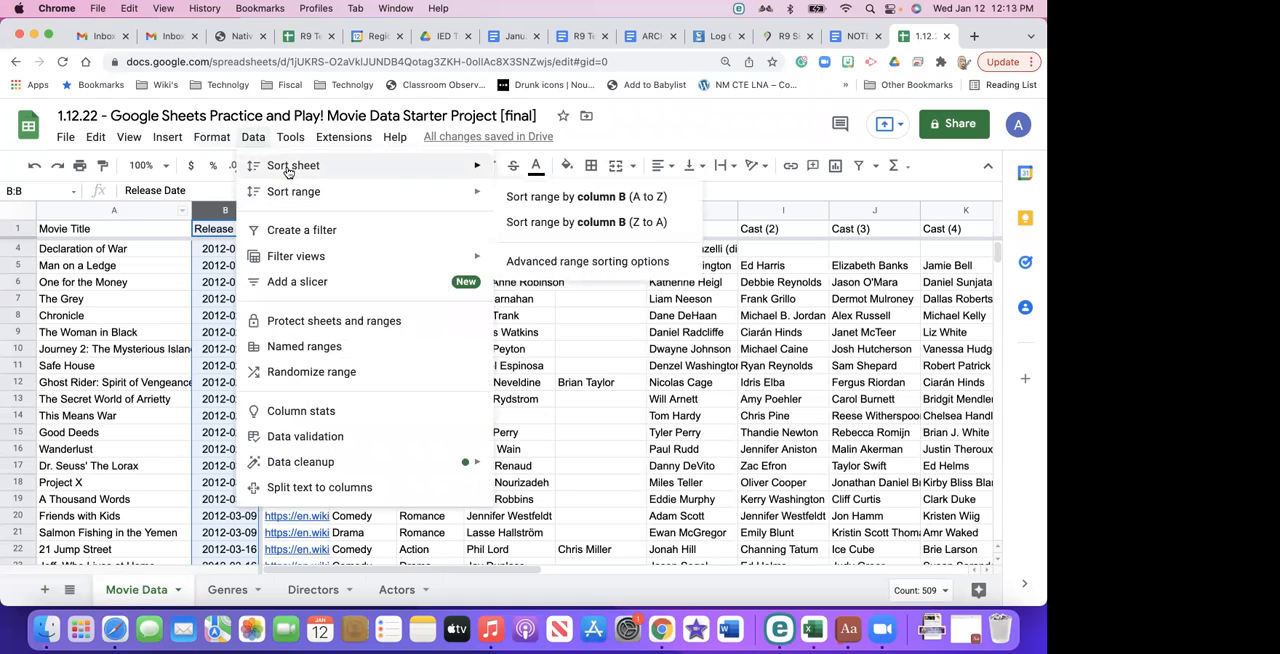
click(520, 197)
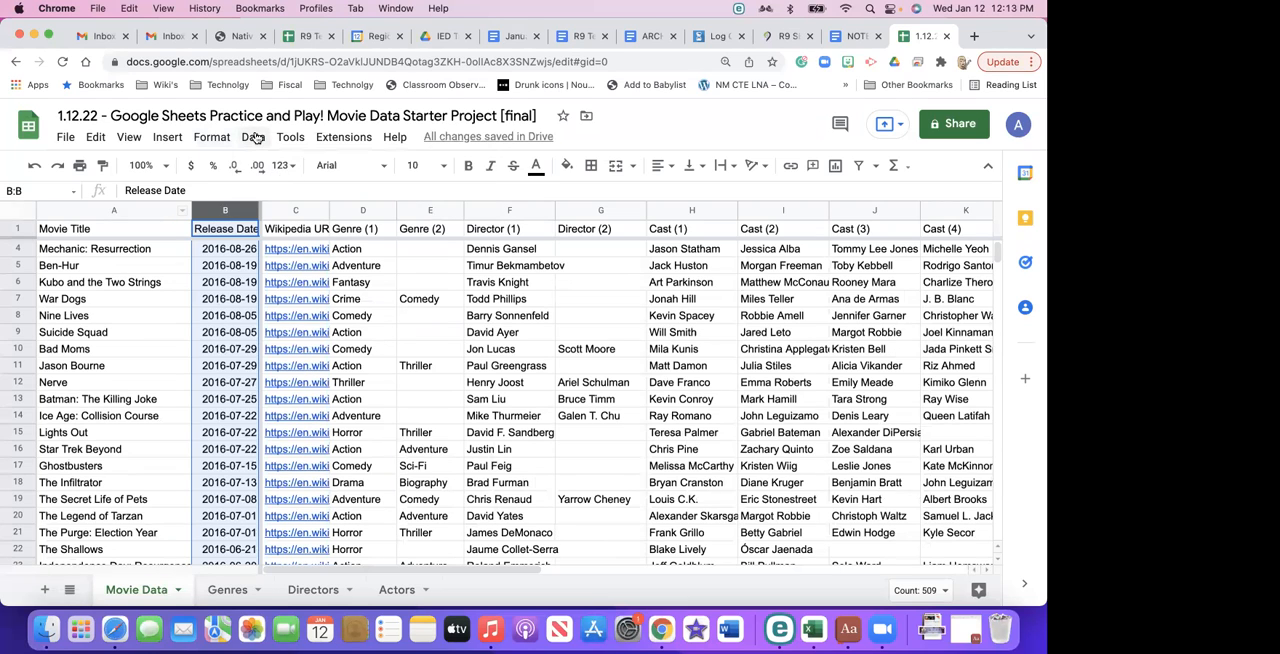
- Sort only the Release Date range by column B from A to Z, without the rest of the sheet
click(253, 137)
mouse_move(305, 196)
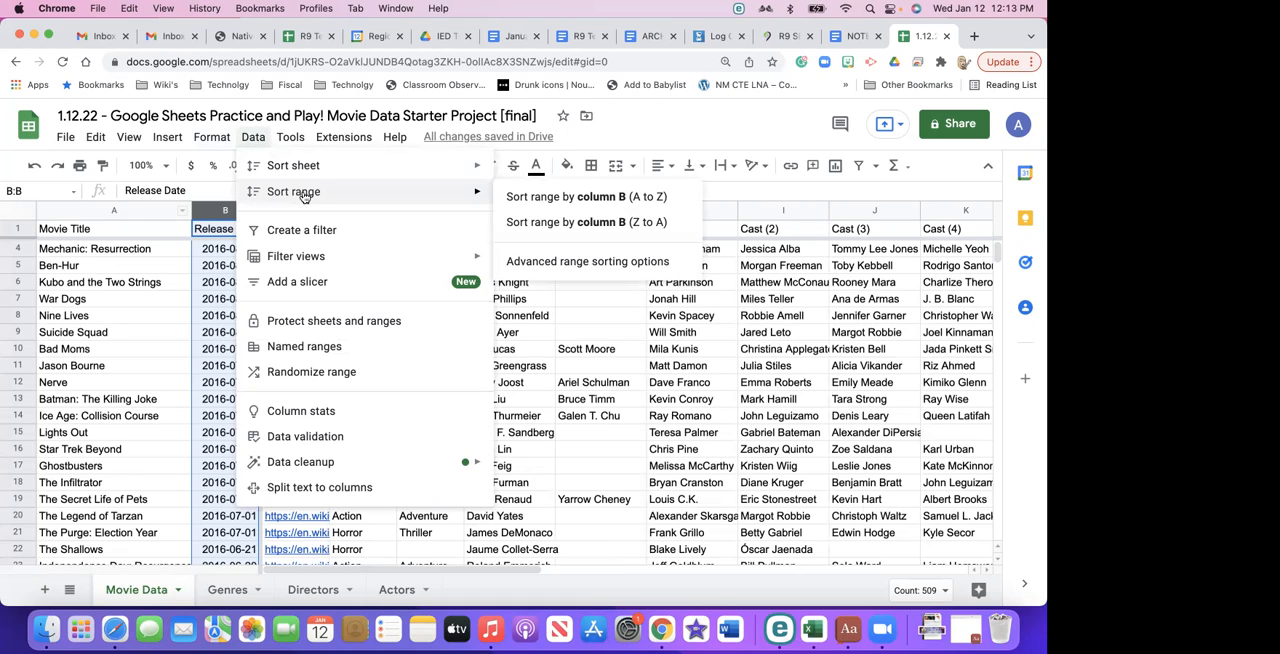
click(519, 199)
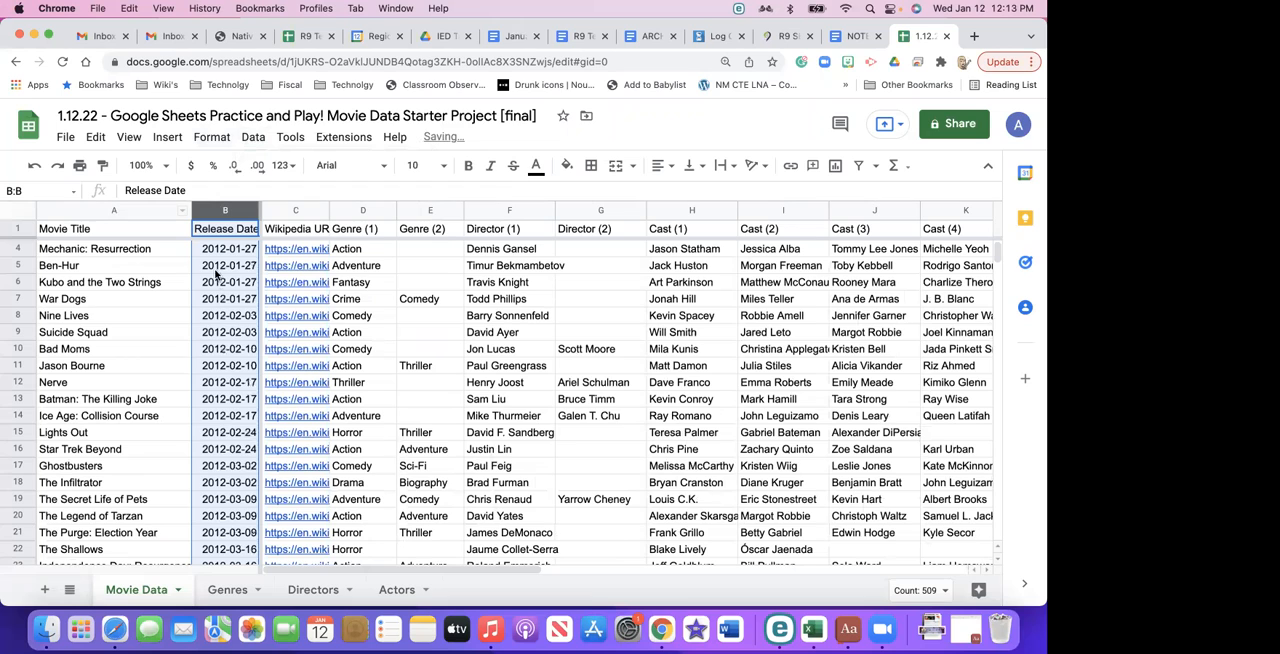
- Look at the column options available for Release Date, including the A to Z and Z to A sheet sorts
right_click(245, 212)
click(240, 212)
right_click(245, 212)
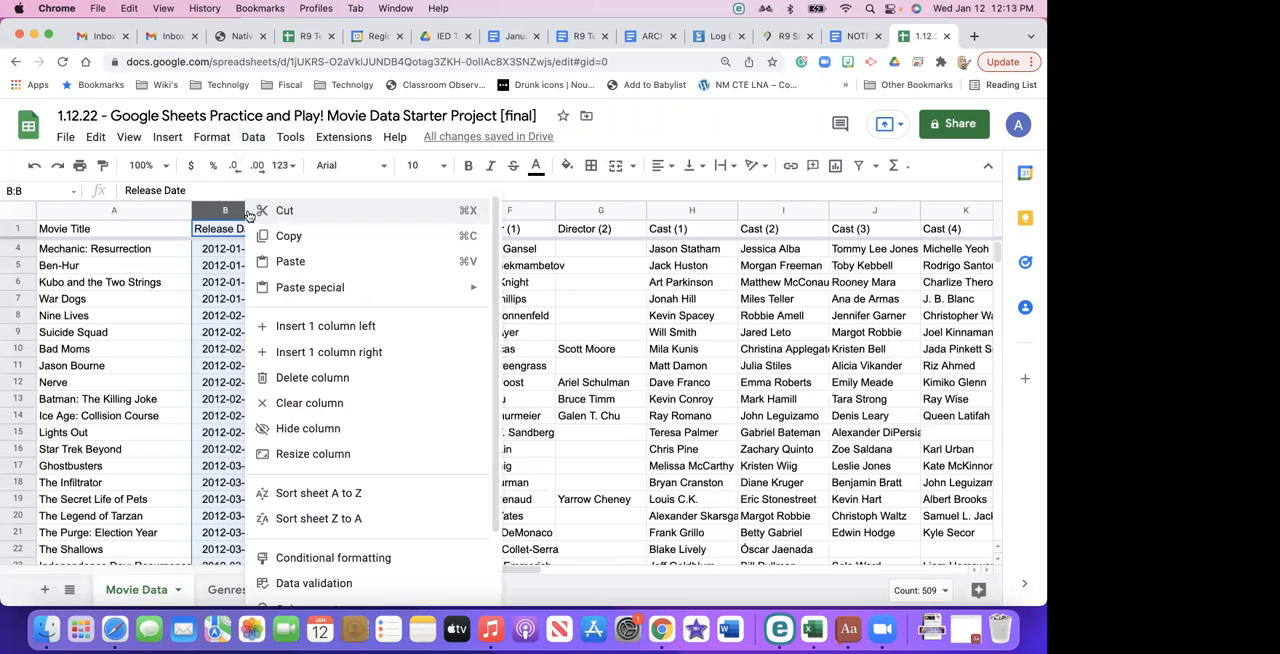
click(231, 334)
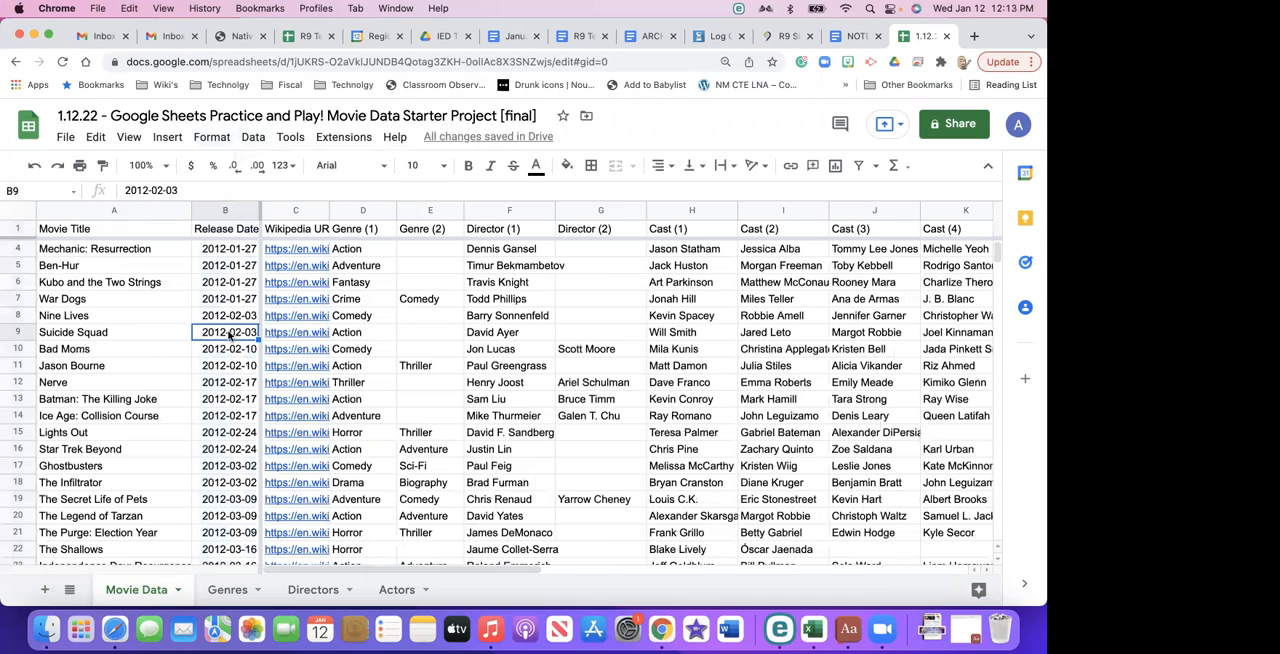
- Look through the formatting and data commands available for the Release Date column
click(241, 209)
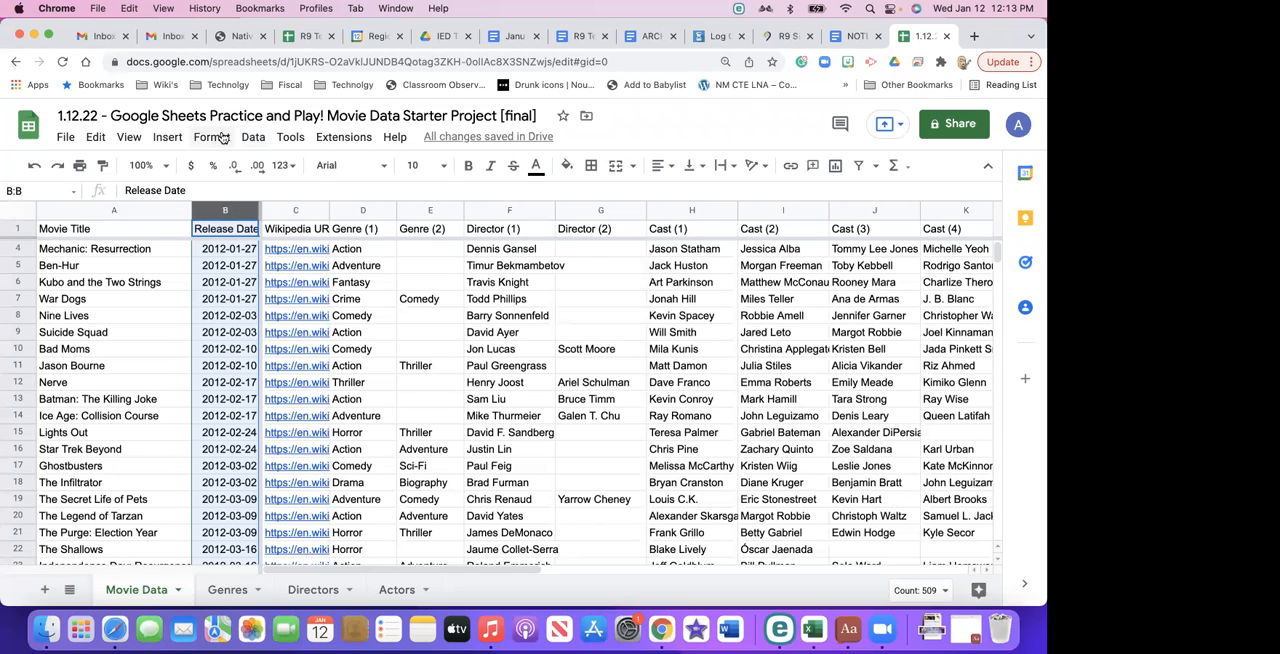
click(220, 137)
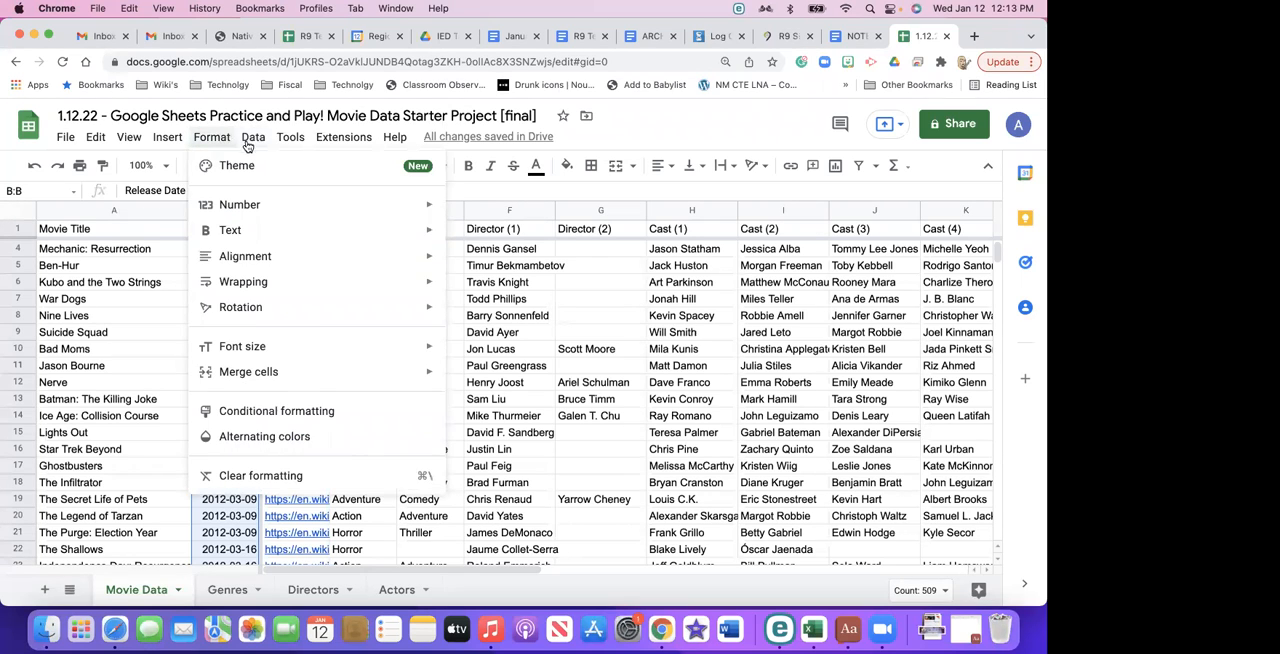
mouse_move(250, 139)
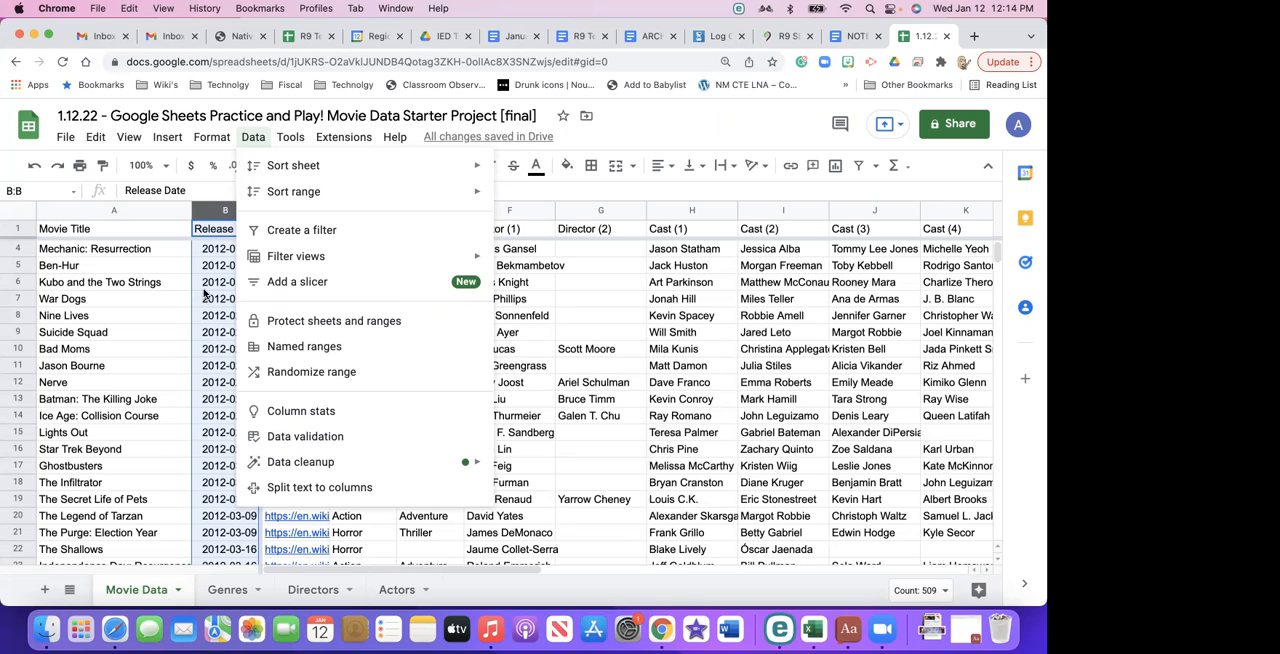
- Duplicate the Movie Data sheet within the same spreadsheet
click(157, 210)
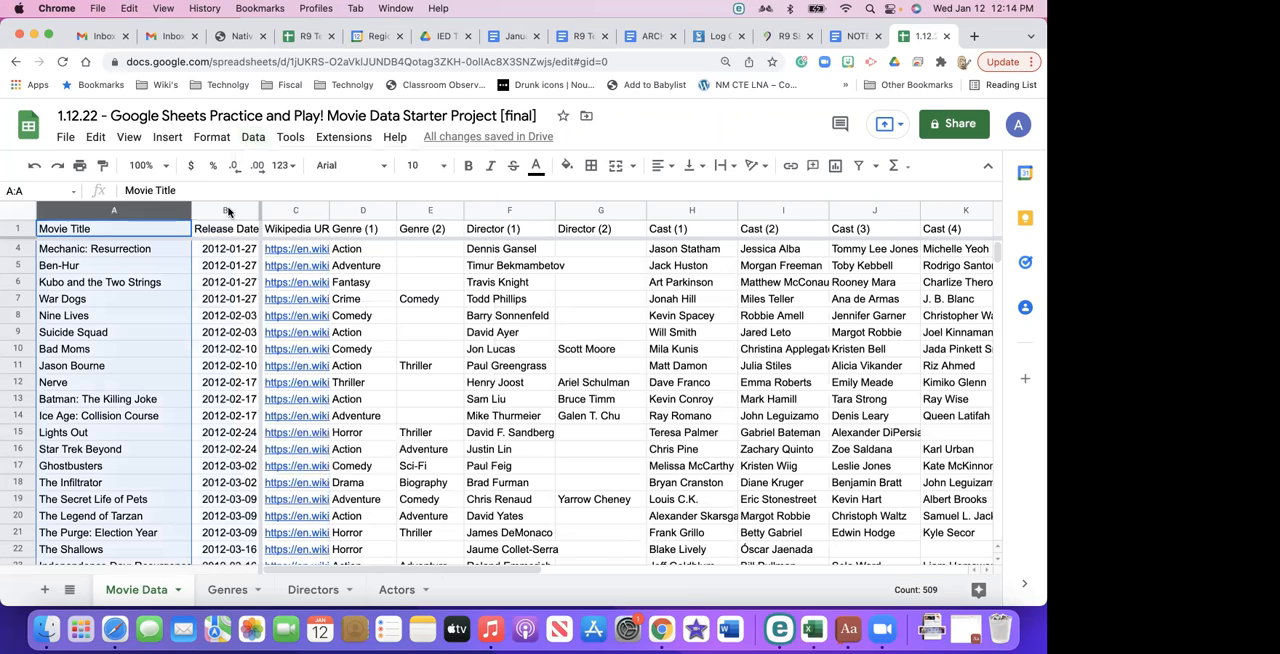
click(19, 213)
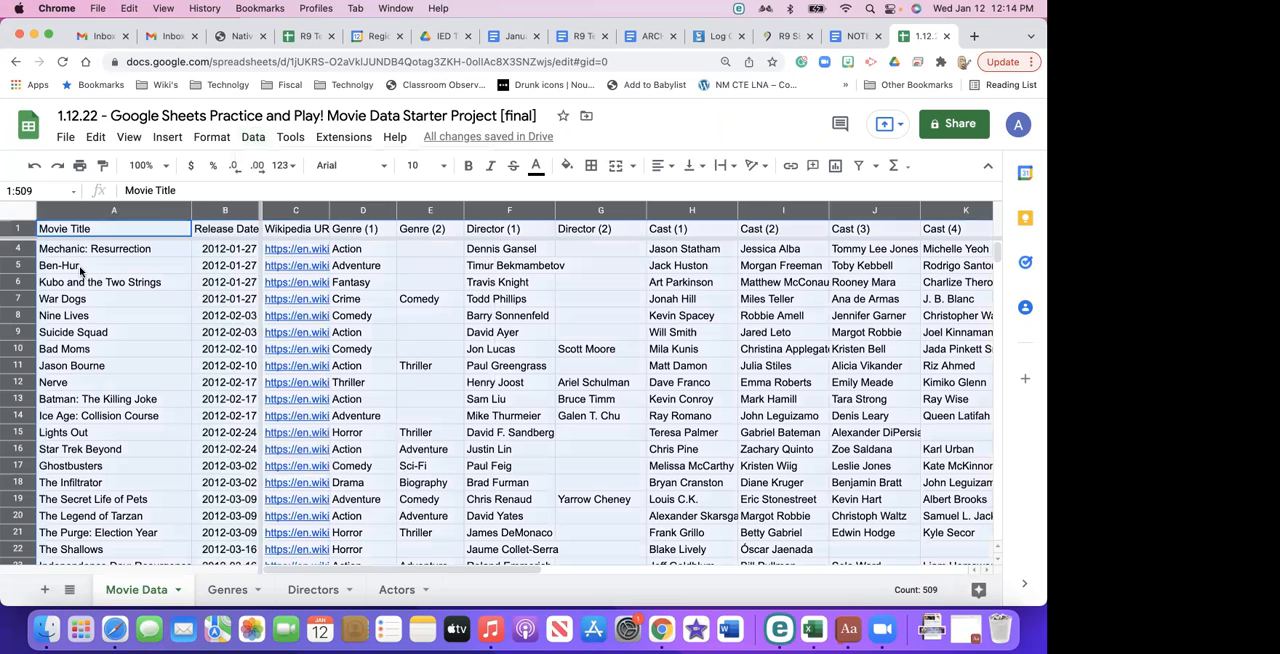
right_click(136, 587)
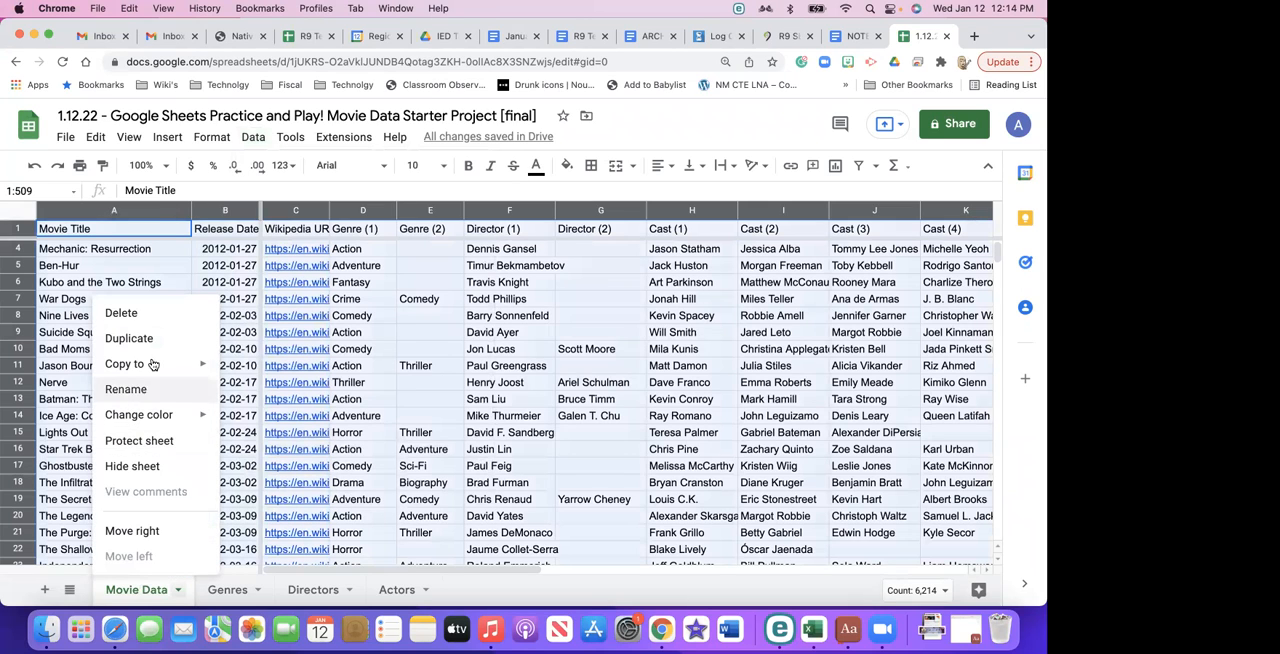
mouse_move(153, 364)
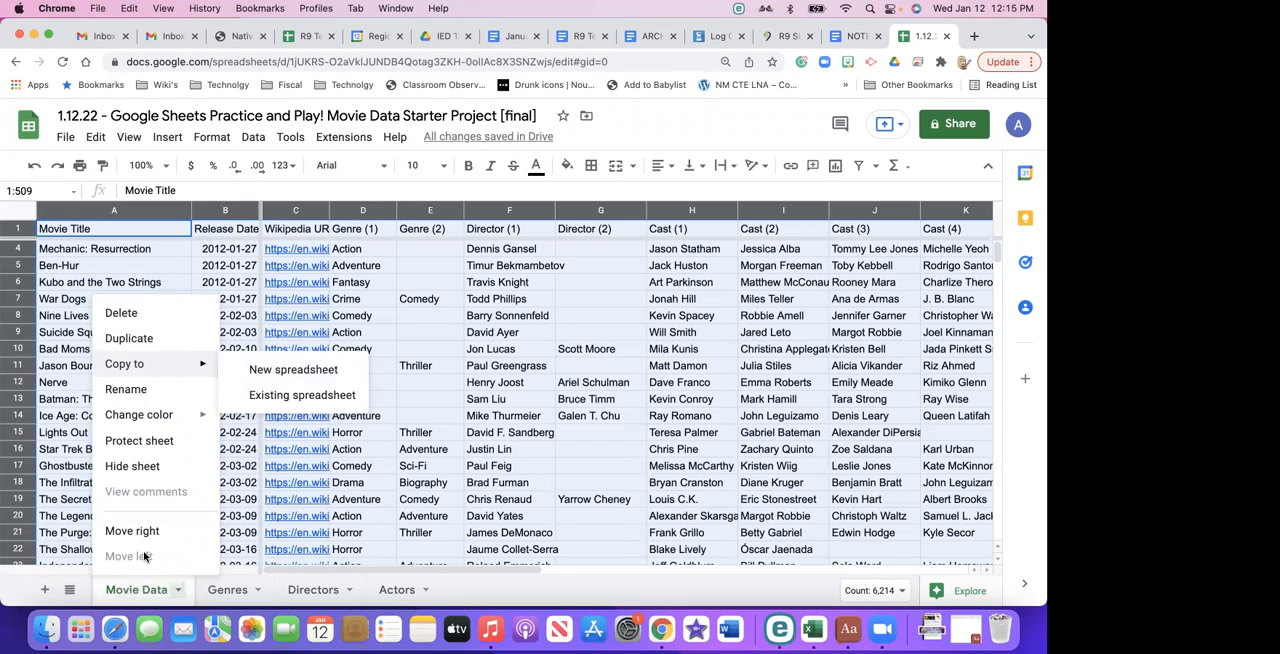
click(147, 342)
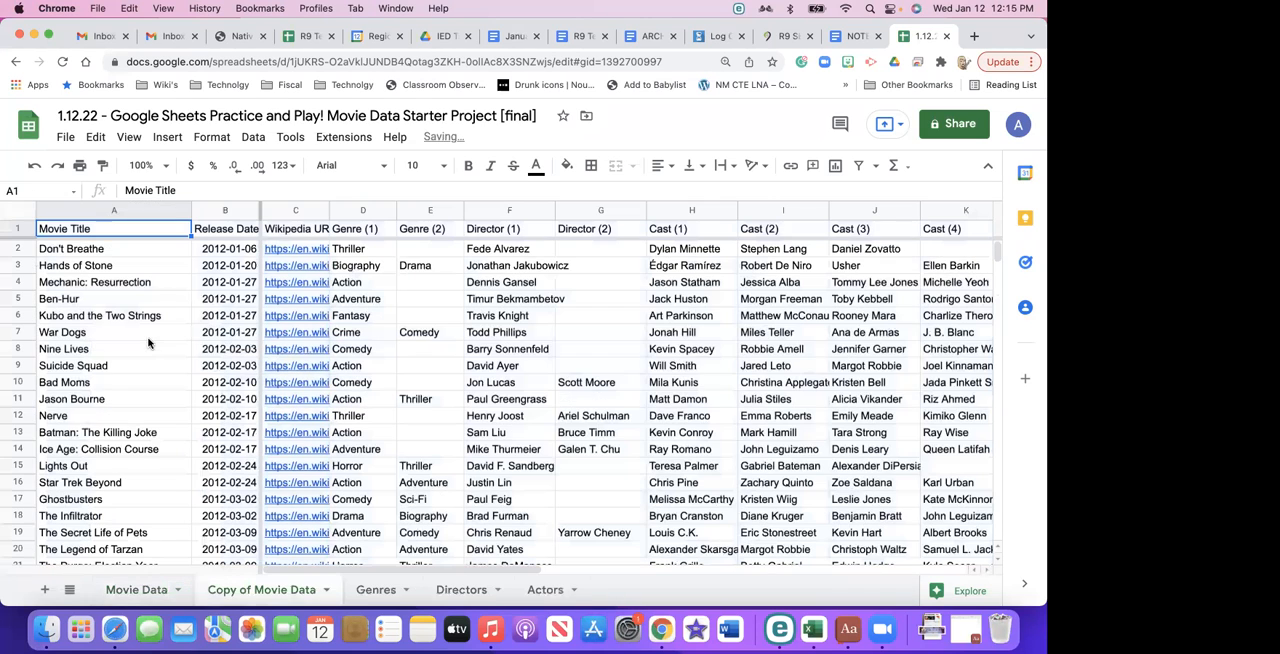
- Rename the duplicated sheet as "2016 Action Genre"
double_click(250, 591)
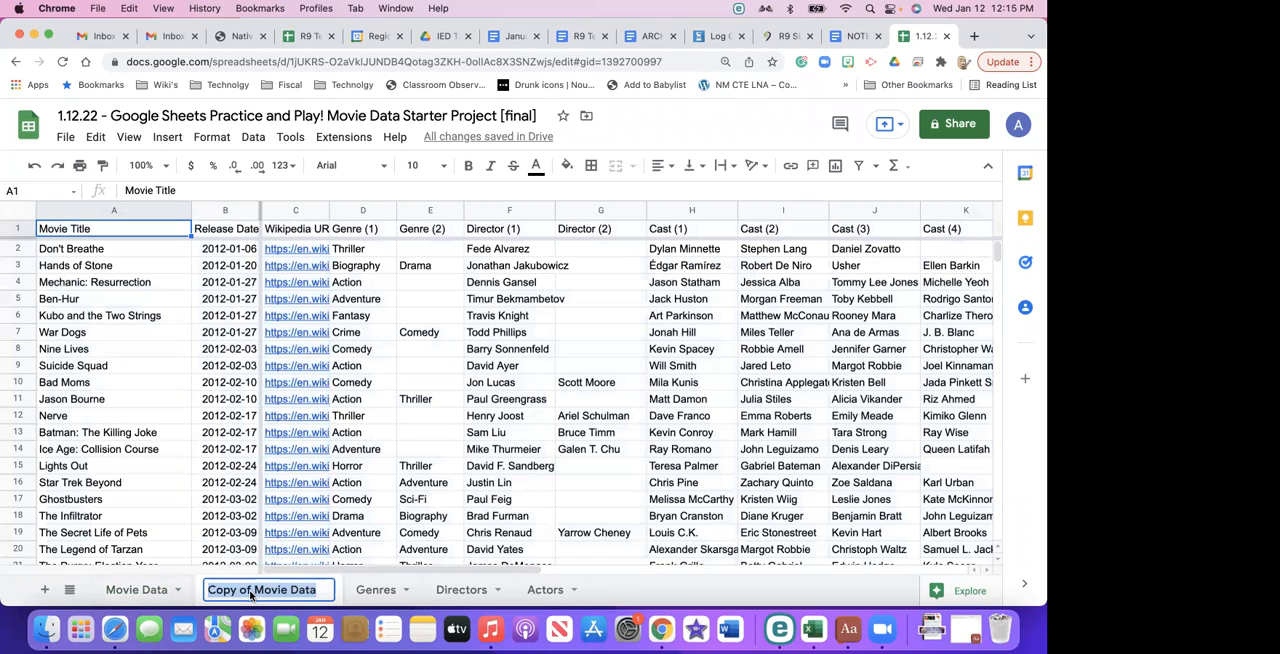
text(Action Ge)
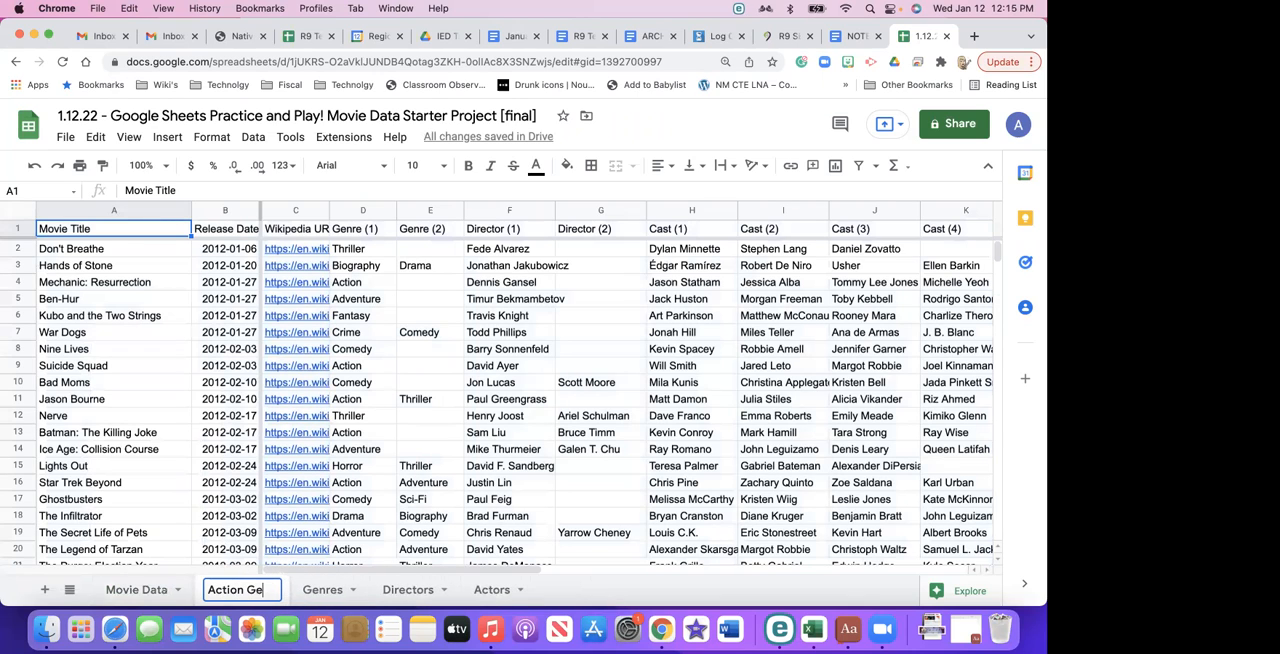
text(nre)
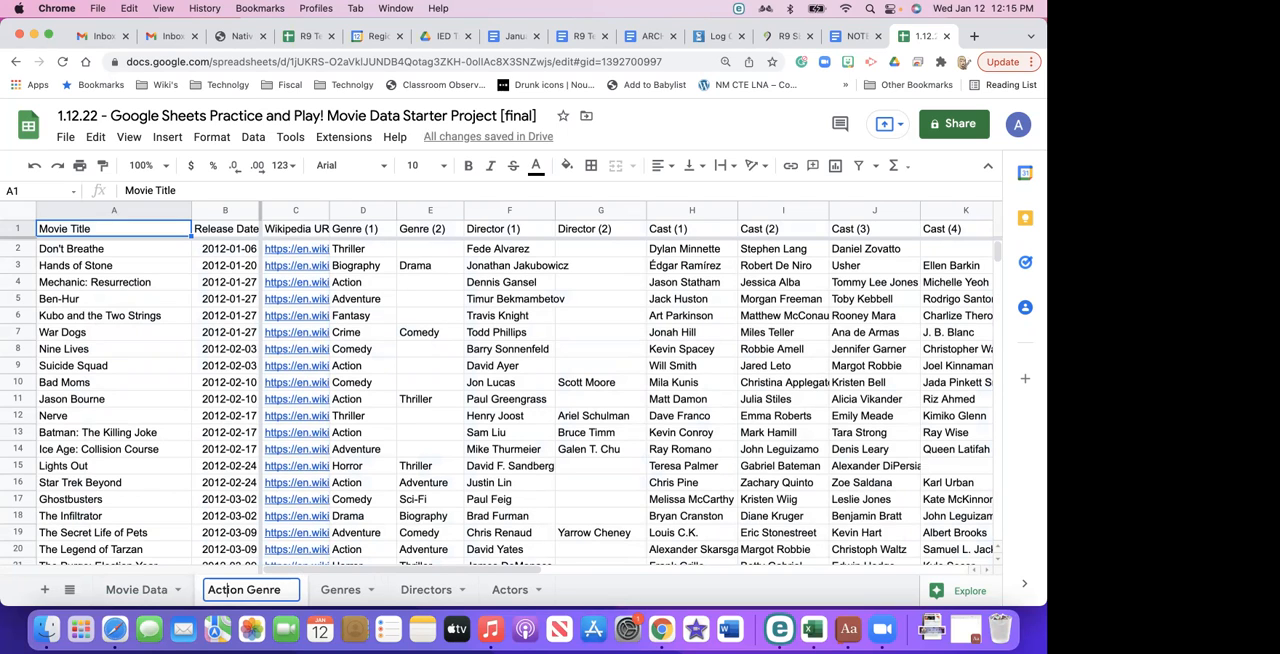
text(201)
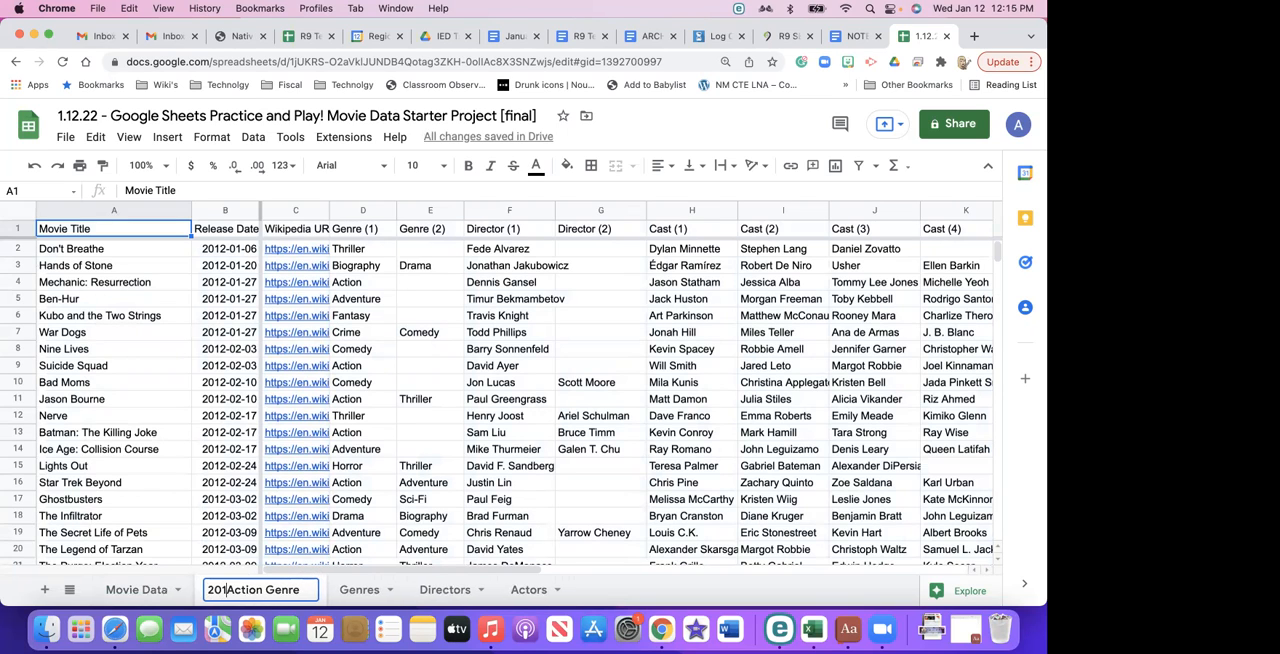
text(6)
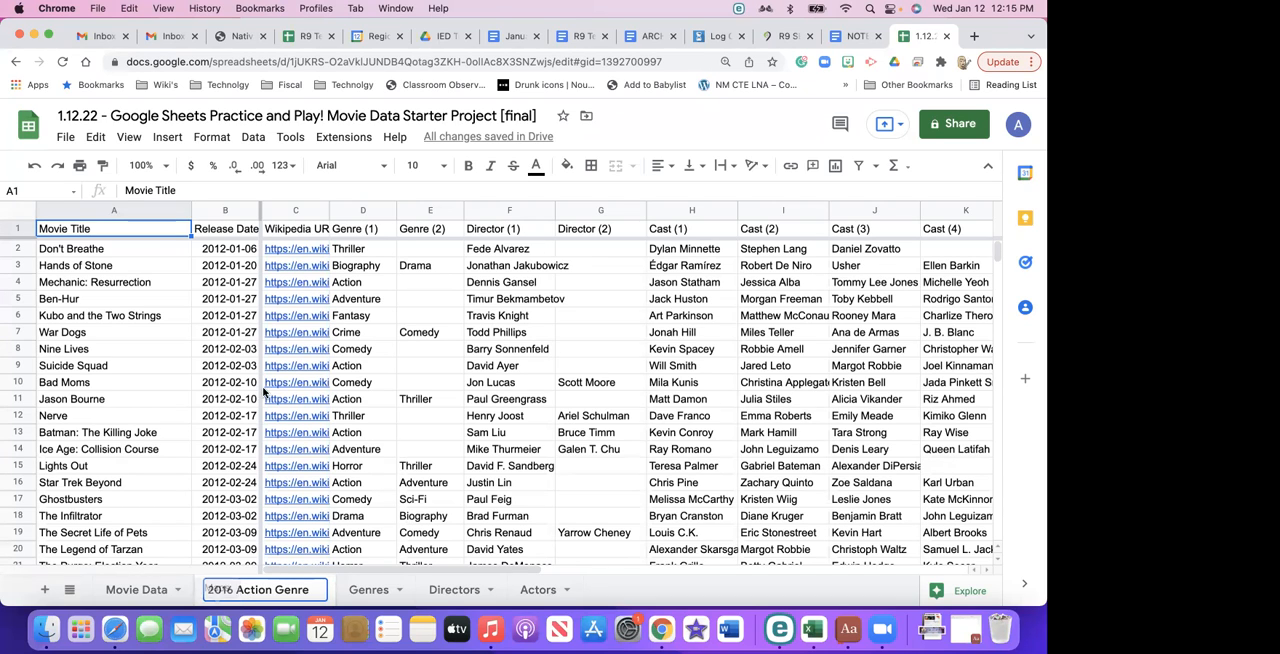
- Create a filter on the Release Date column of the 2016 Action Genre sheet and sort it from A to Z
click(230, 210)
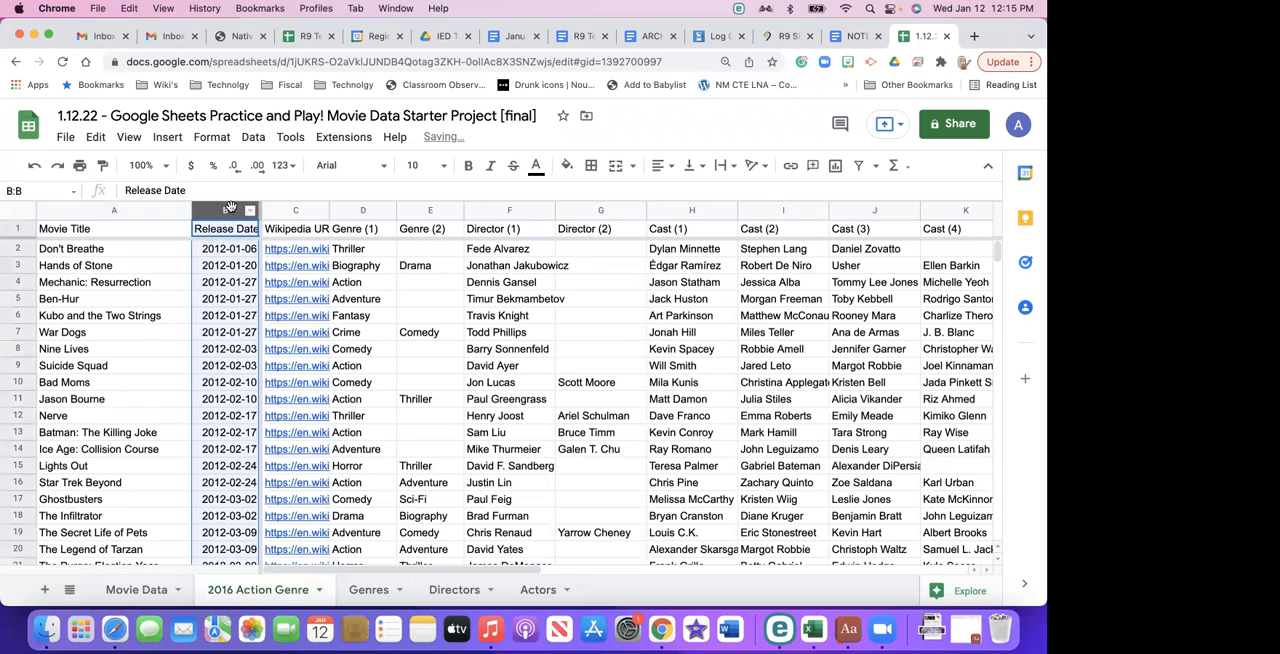
click(252, 140)
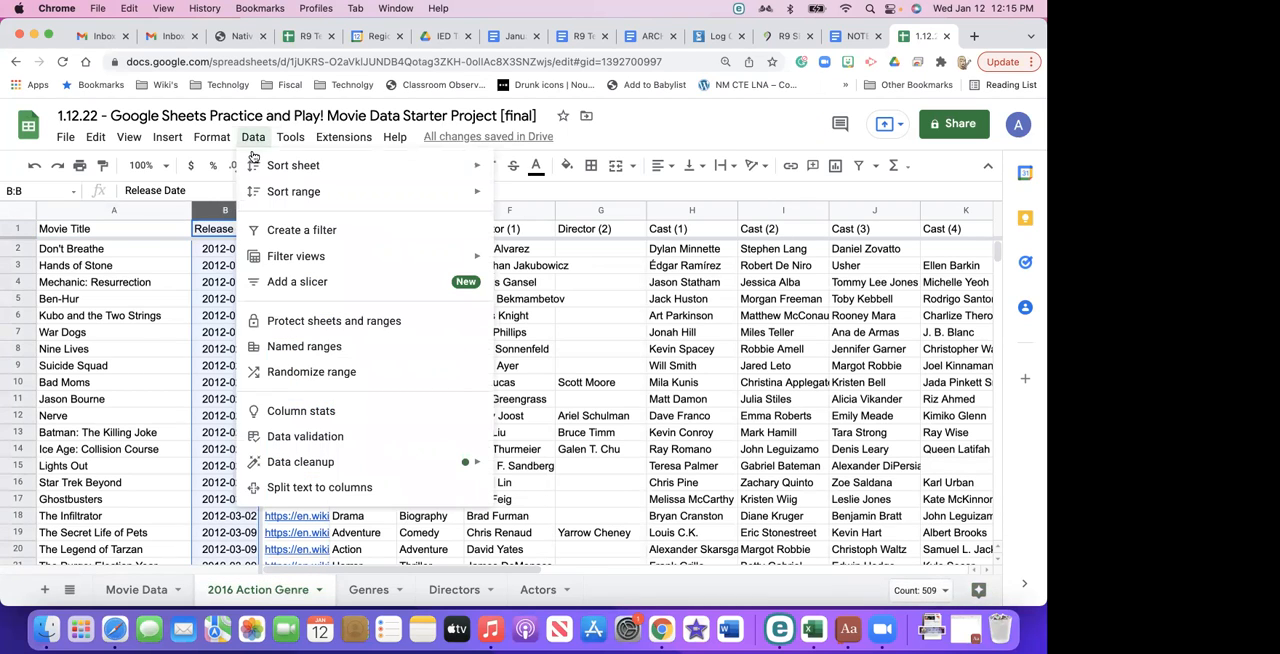
mouse_move(275, 257)
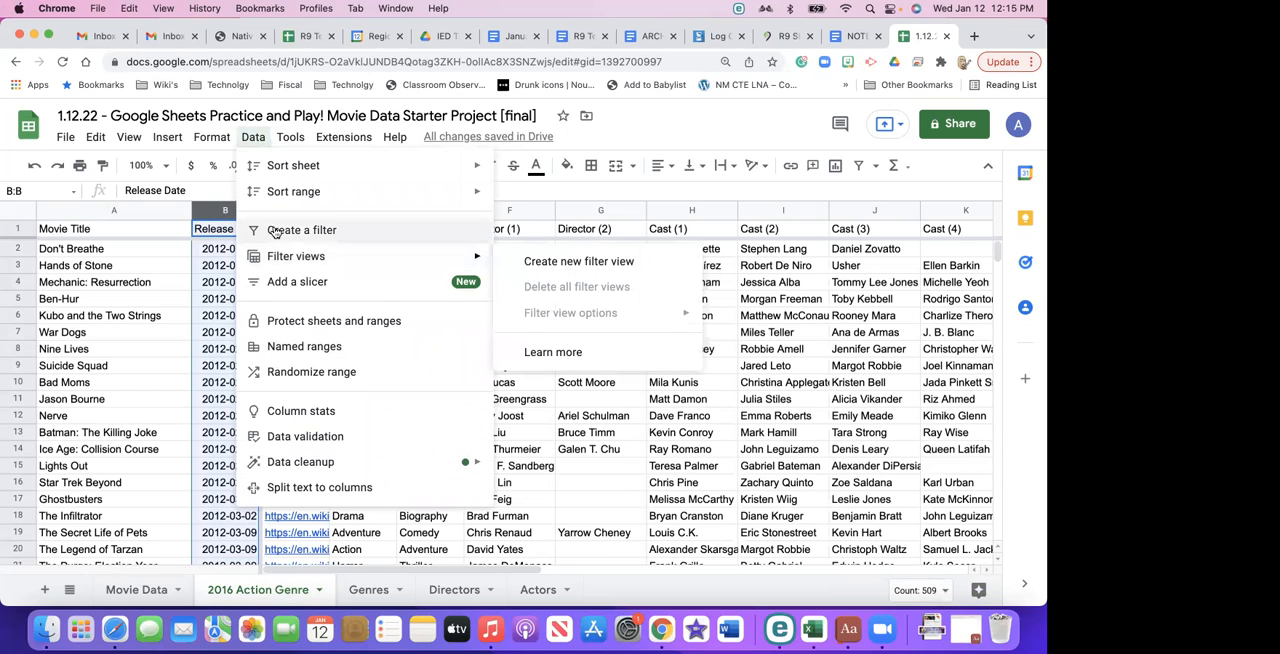
click(276, 231)
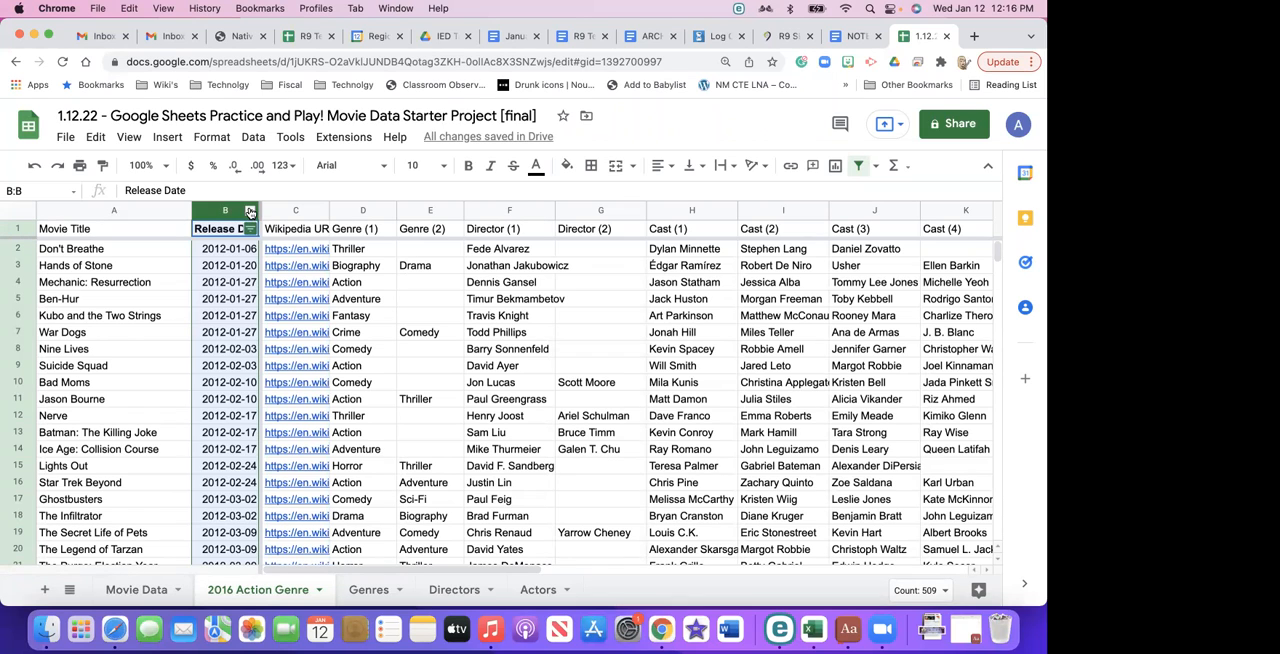
click(250, 212)
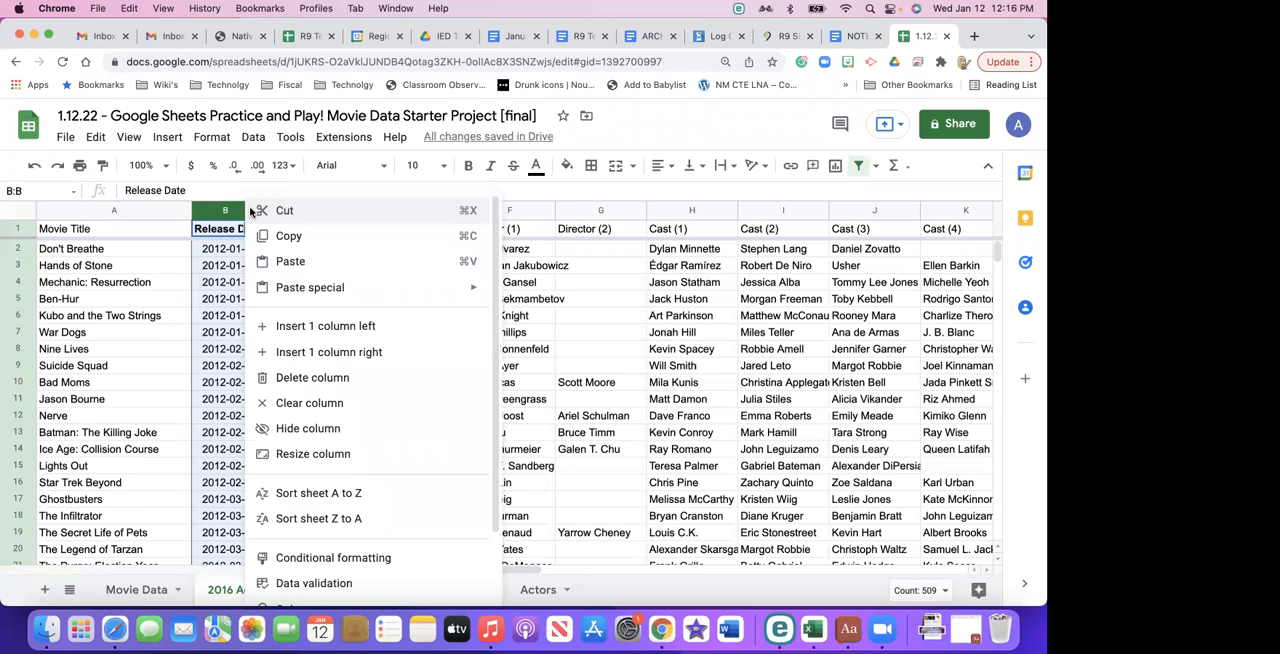
click(250, 212)
click(250, 229)
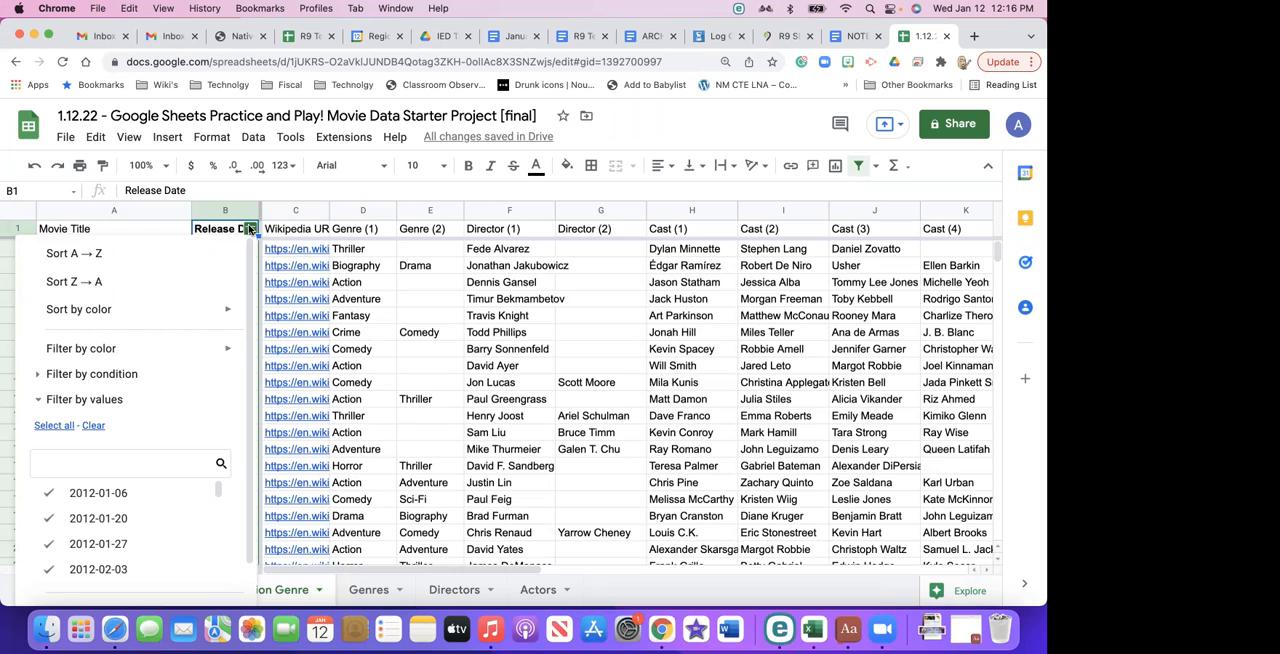
click(180, 253)
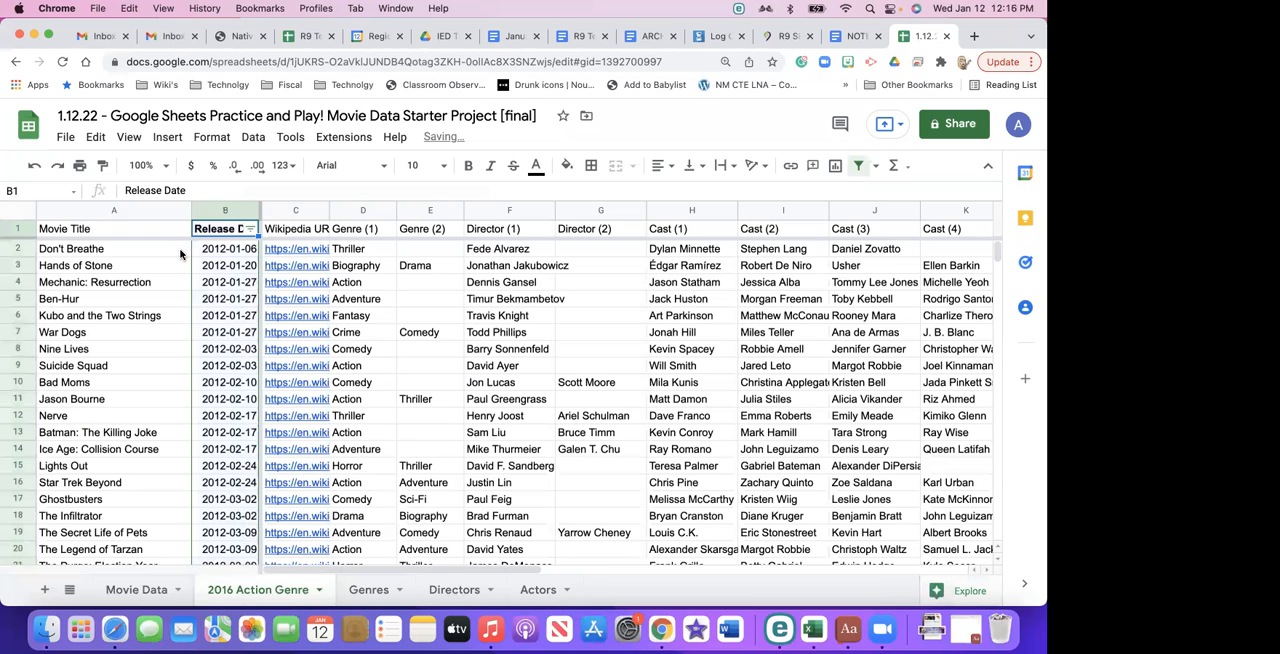
- Filter the Release Date column by values so that only the dates matching 2016 are selected
click(250, 228)
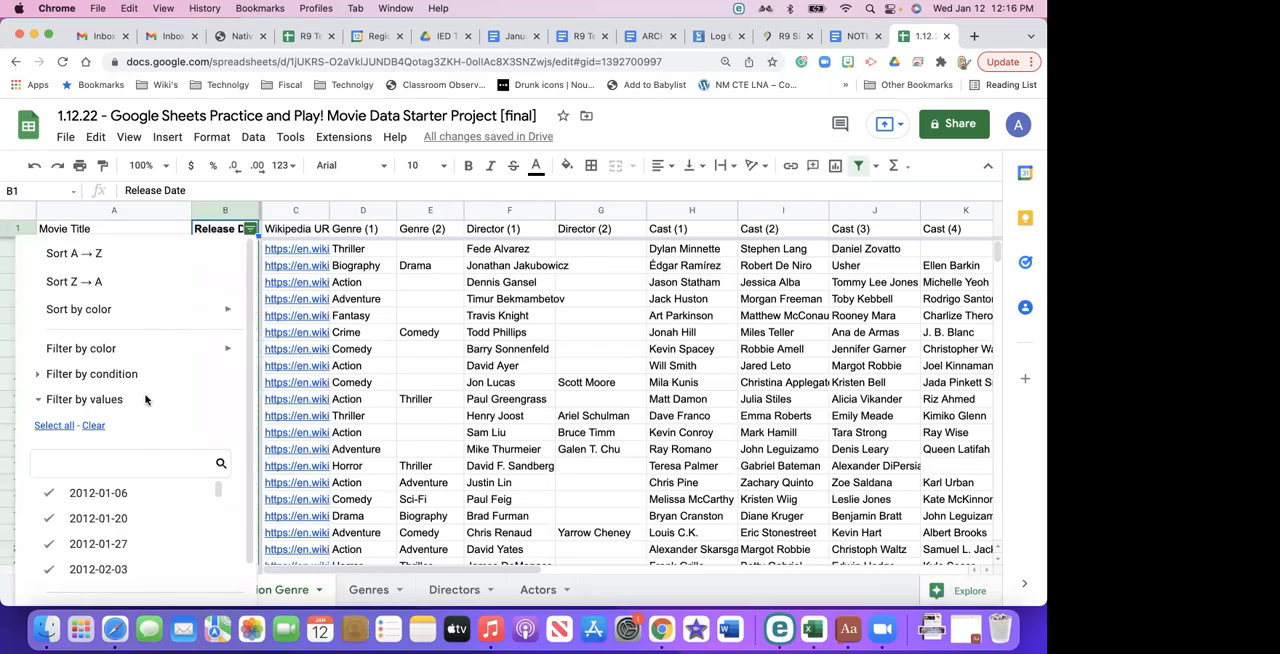
click(90, 399)
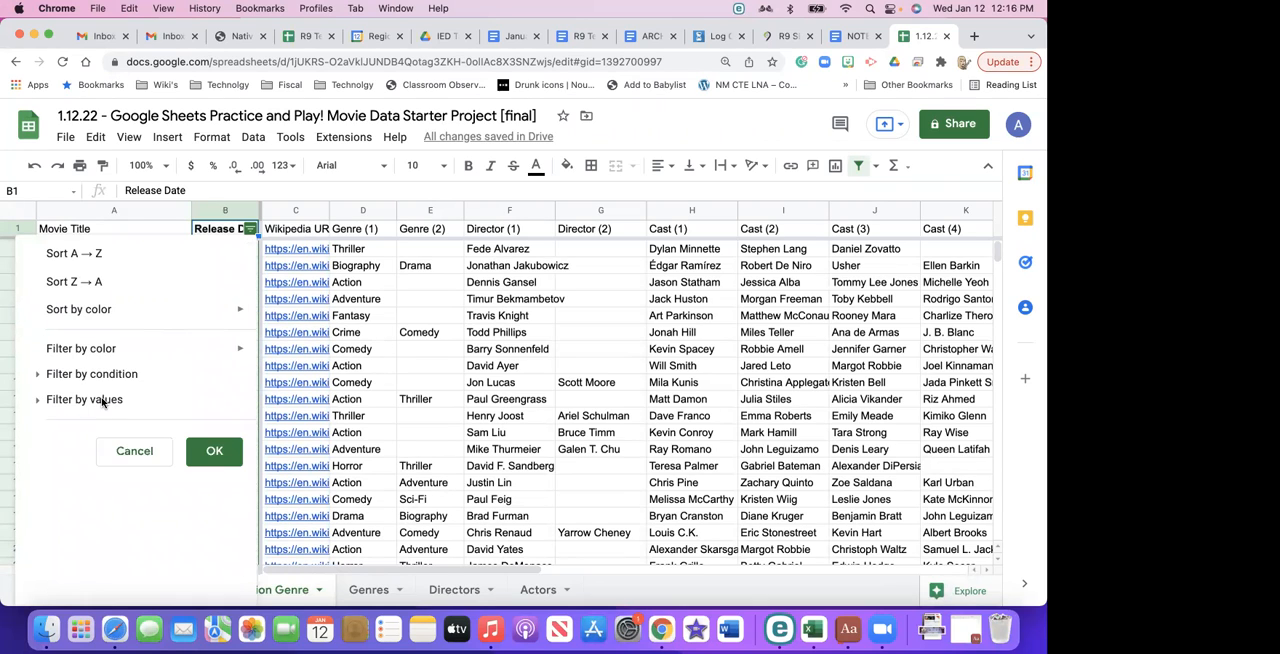
click(80, 400)
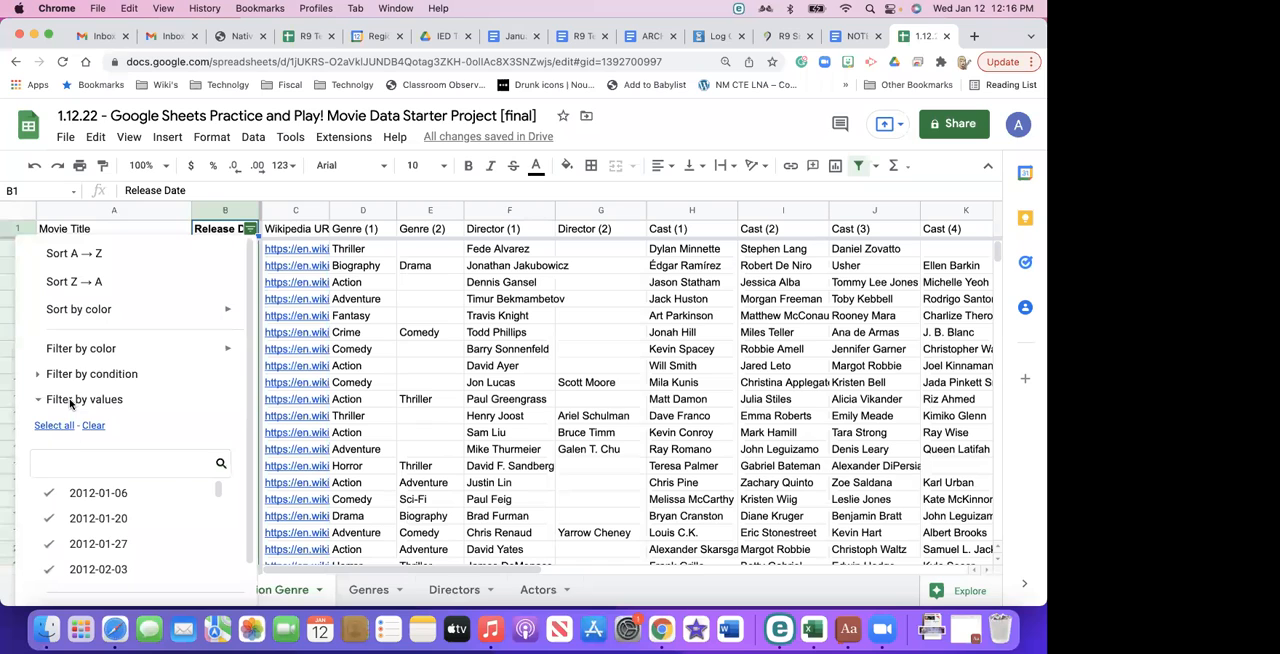
click(96, 427)
click(87, 464)
text(201)
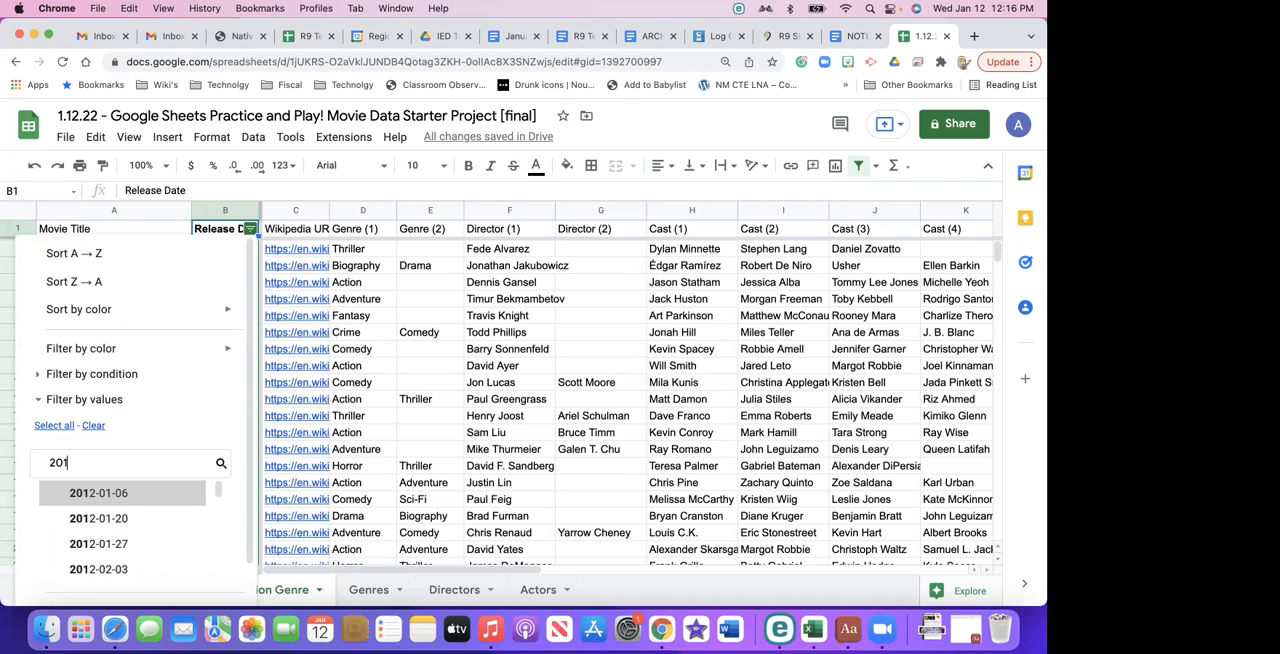
text(6)
click(54, 427)
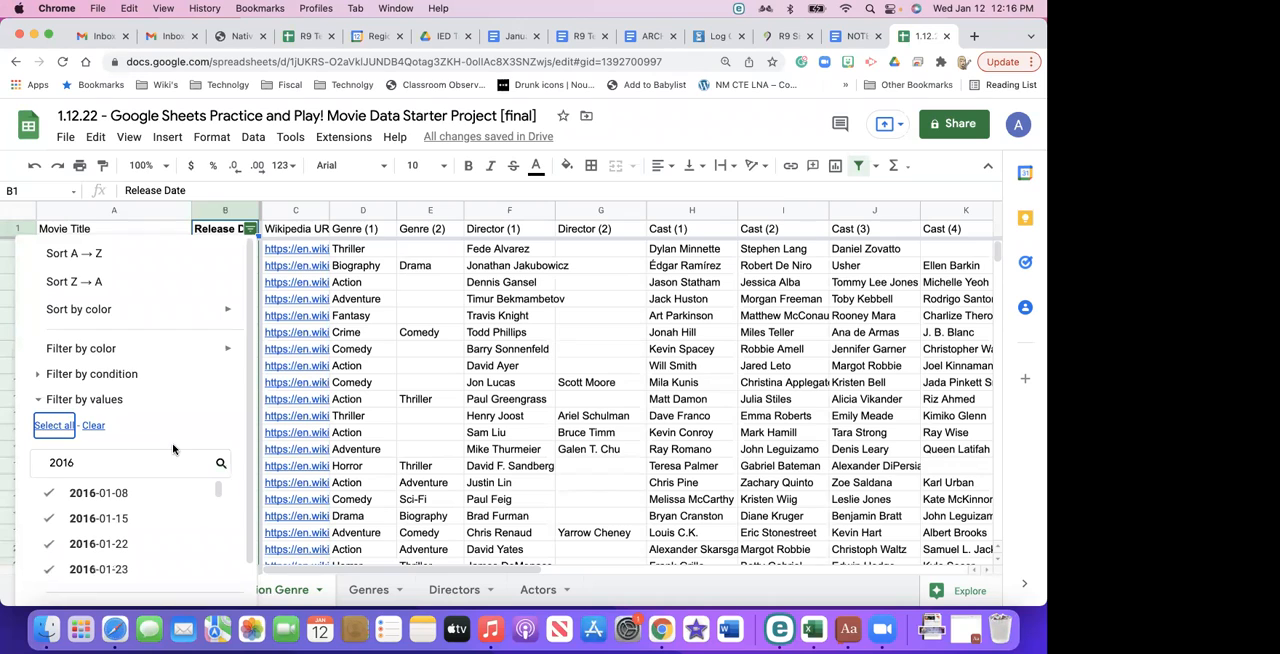
scroll(182, 409, down, 1)
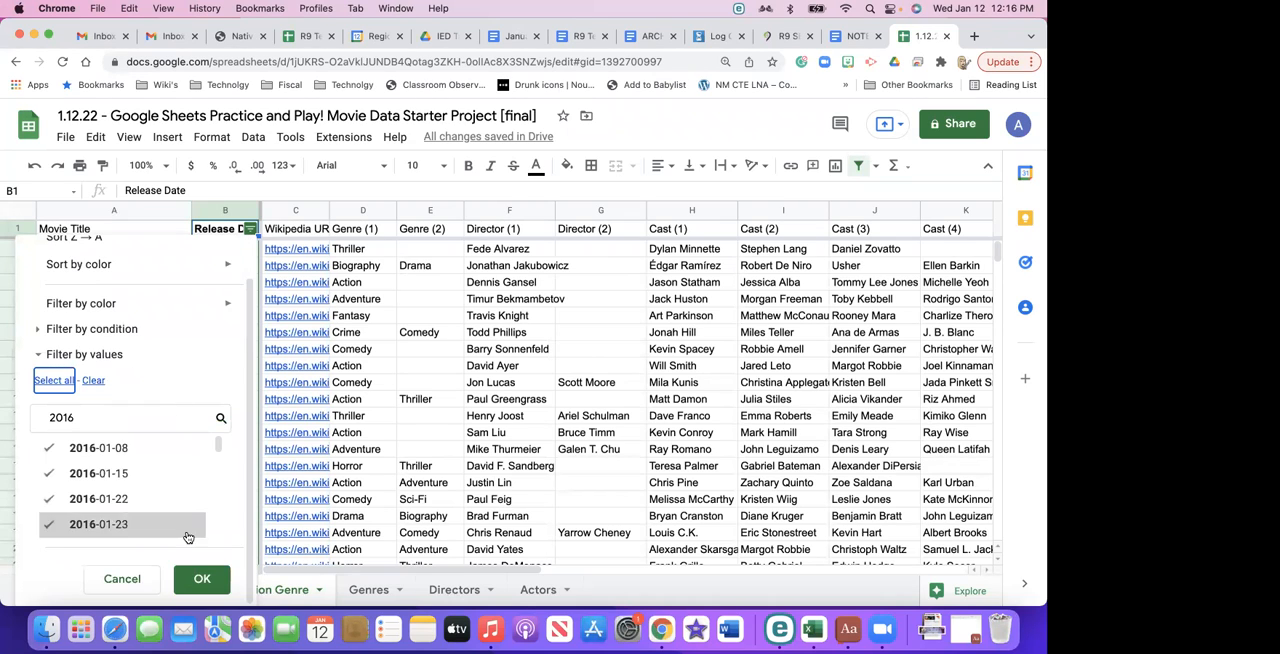
click(200, 578)
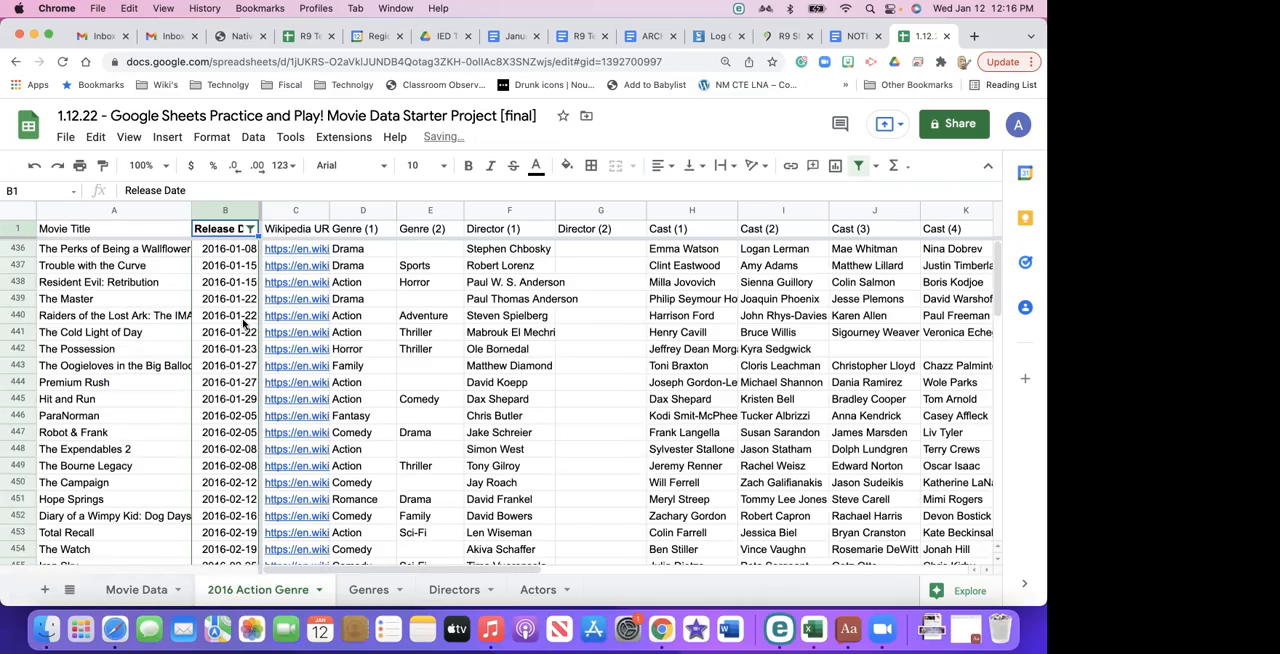
- Review the filtered movie rows, checking their release dates and genres
scroll(243, 322, down, 6)
scroll(243, 322, down, 10)
scroll(243, 322, up, 1)
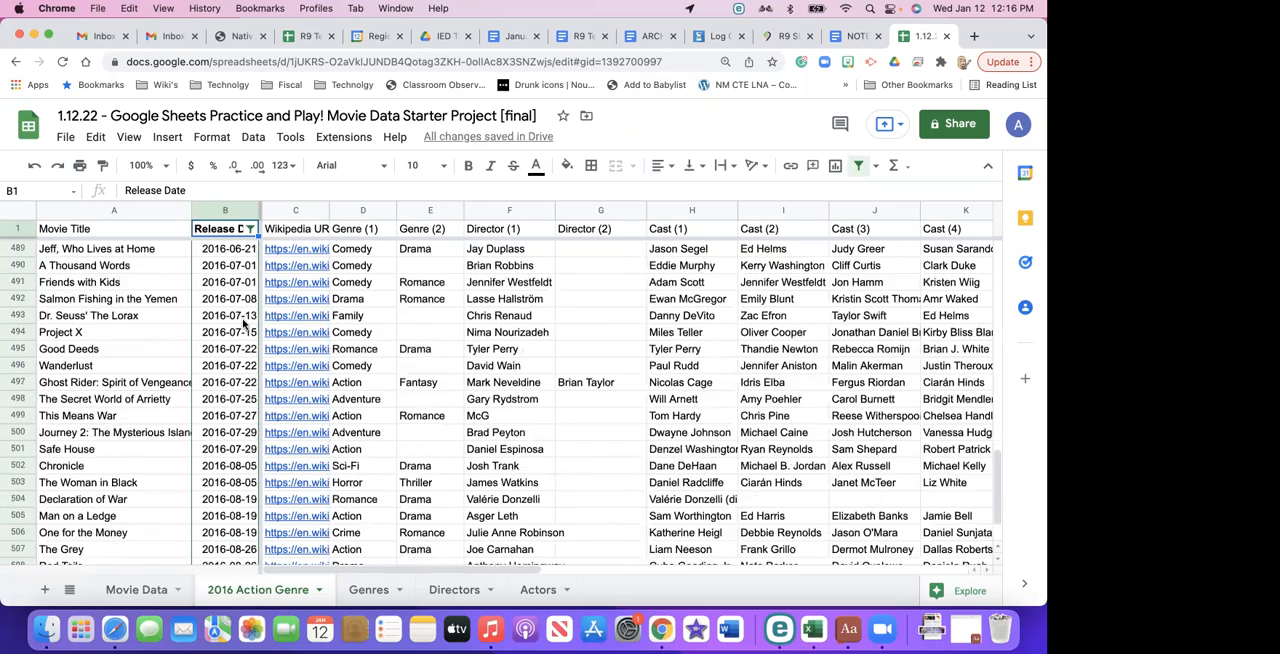
scroll(243, 322, up, 13)
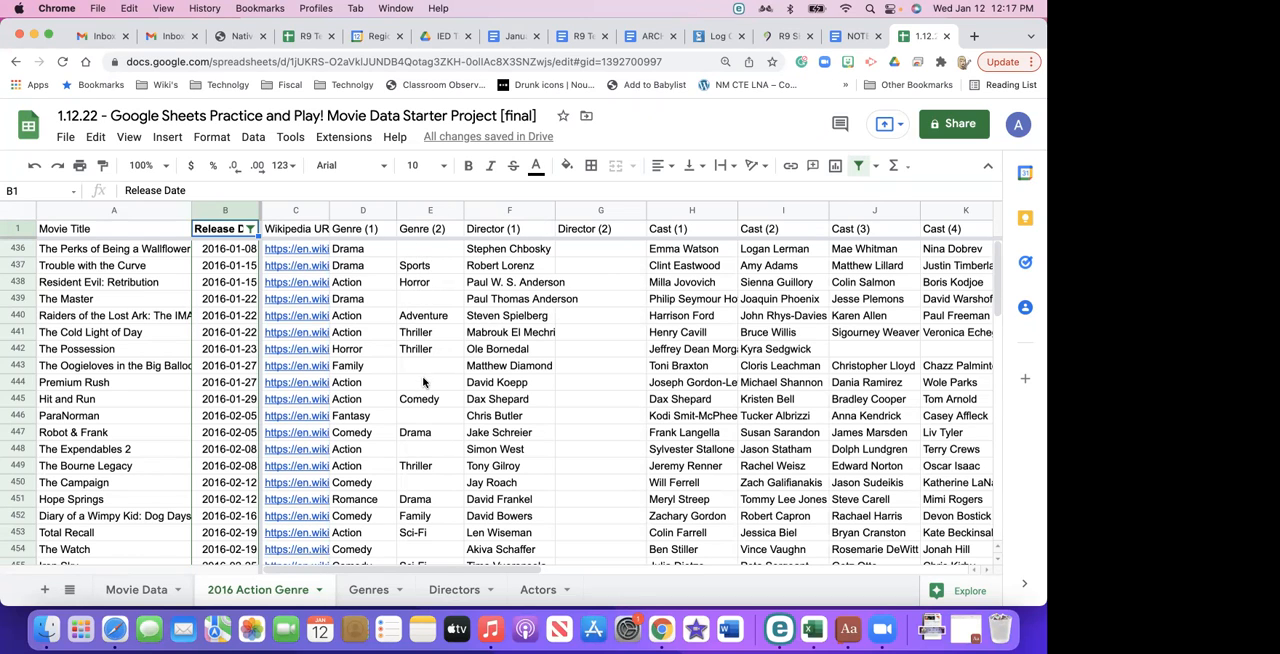
scroll(425, 437, down, 3)
scroll(430, 400, up, 3)
- Select the Genre (2) column and remove the existing Release Date filter from the sheet
click(441, 209)
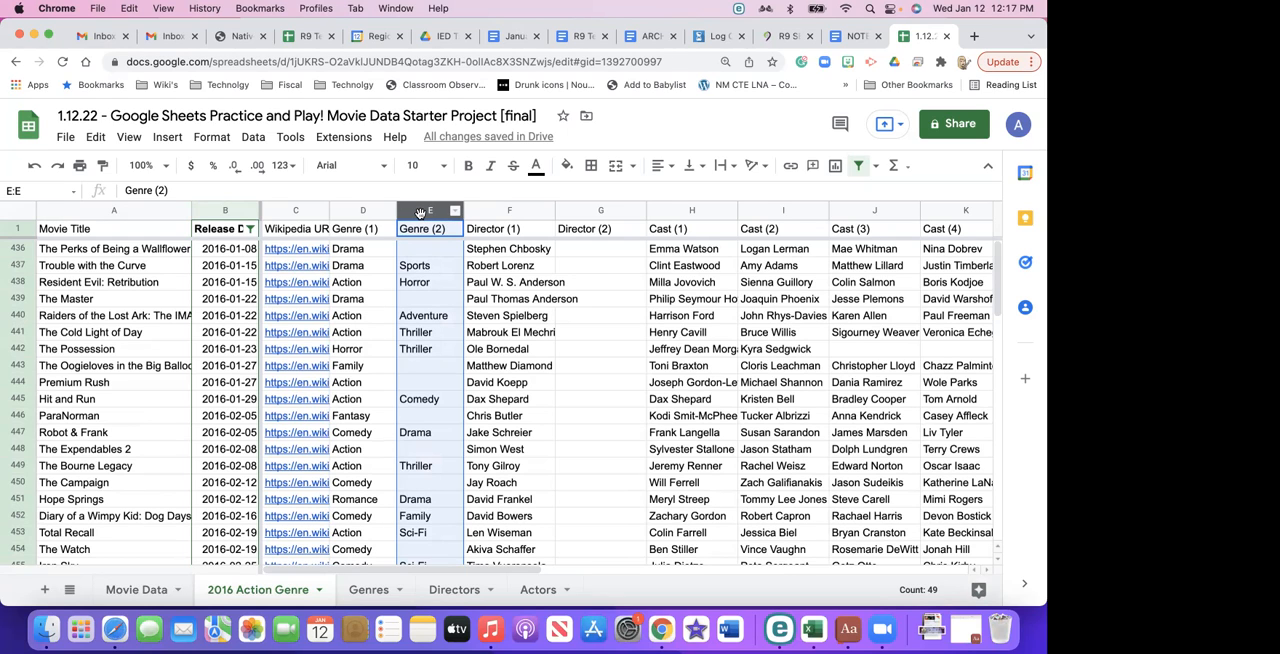
click(253, 140)
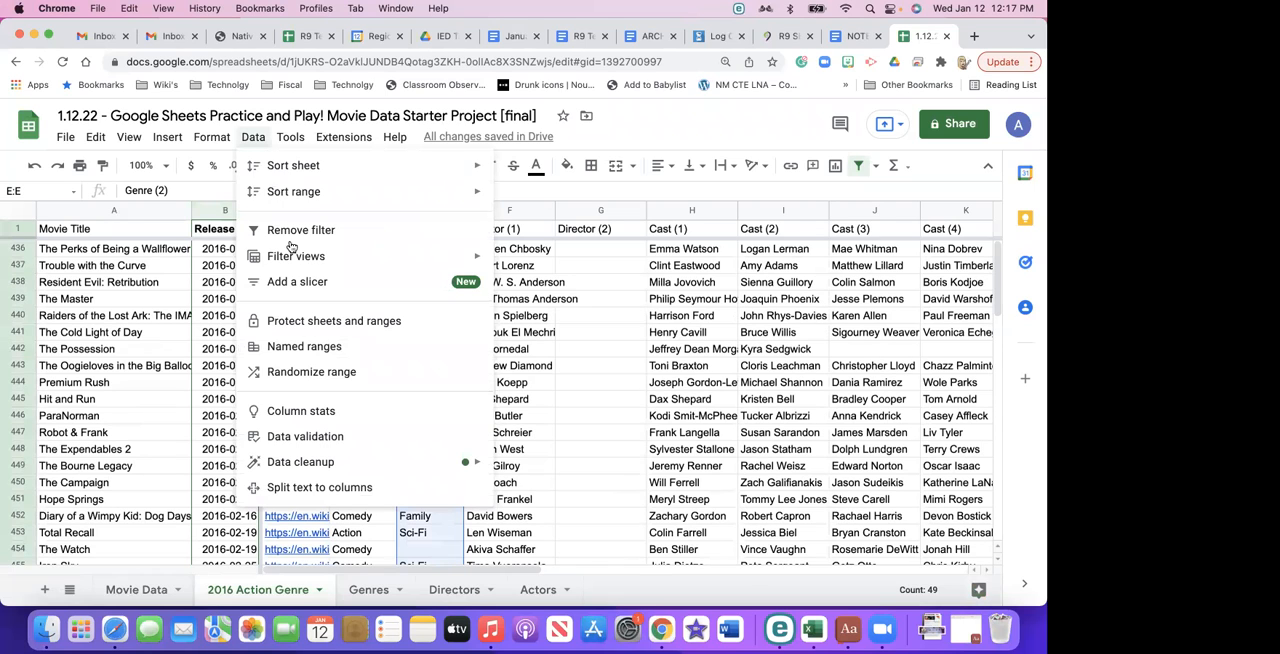
mouse_move(294, 259)
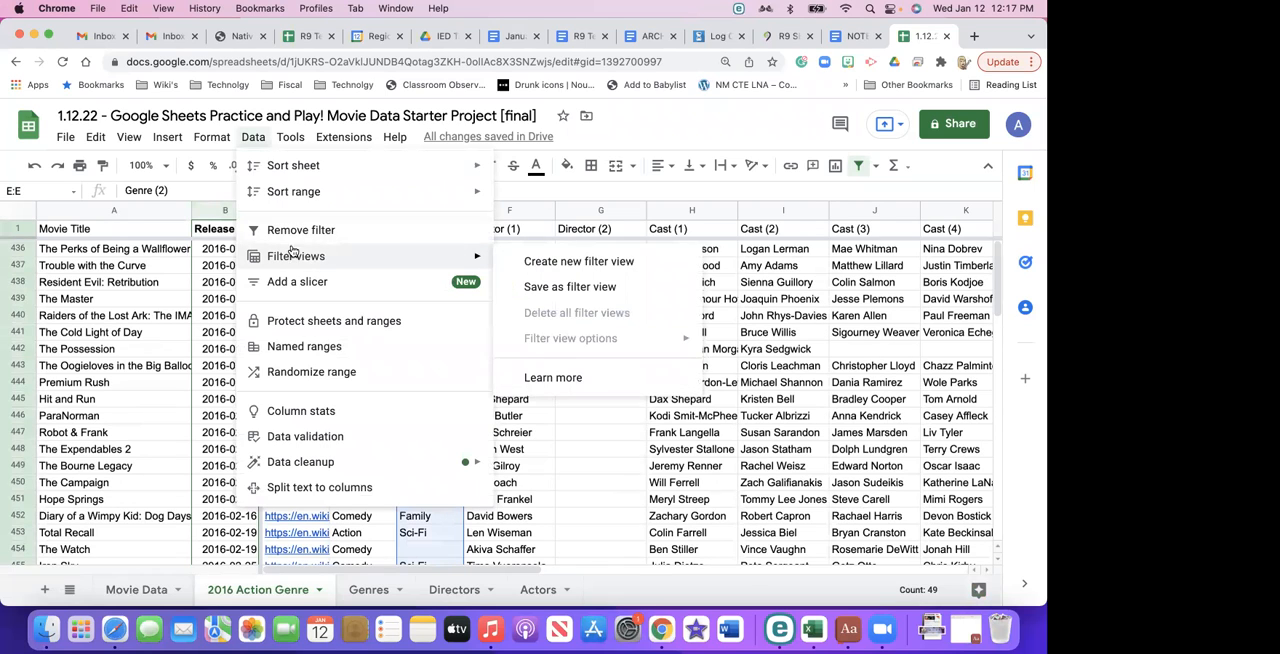
click(353, 233)
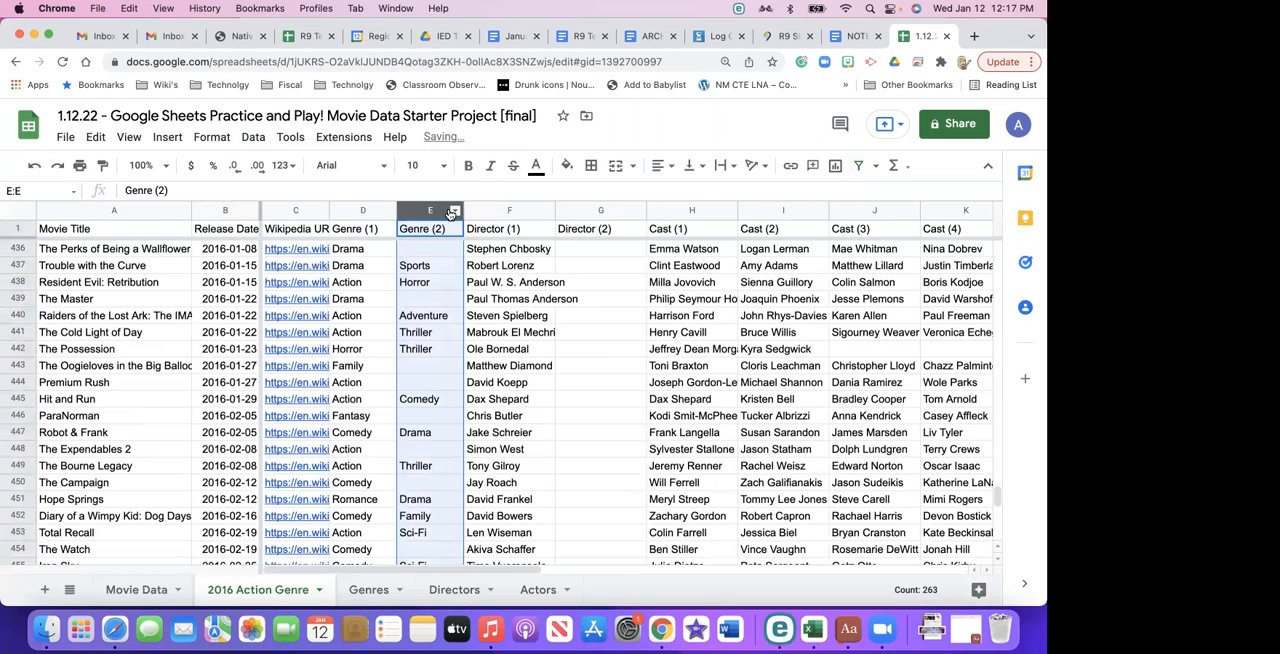
- Create a filter on the Genre (2) column of the 2016 Action Genre sheet and sort it from A to Z
right_click(447, 210)
click(436, 209)
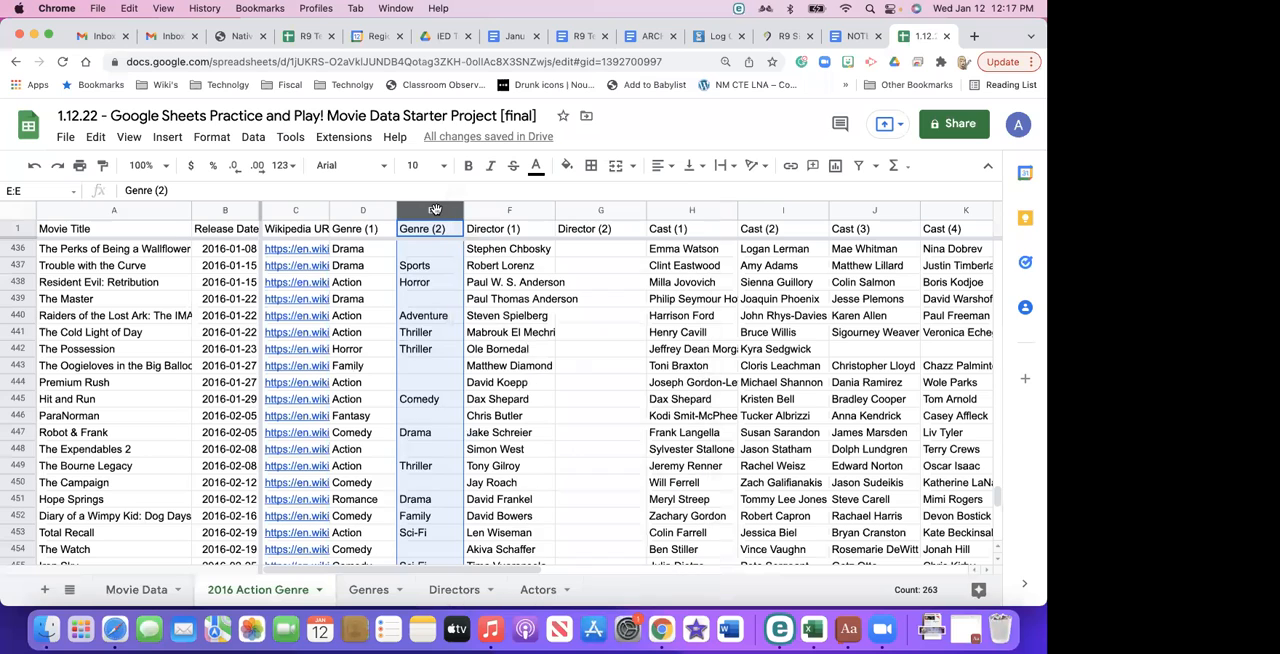
click(253, 137)
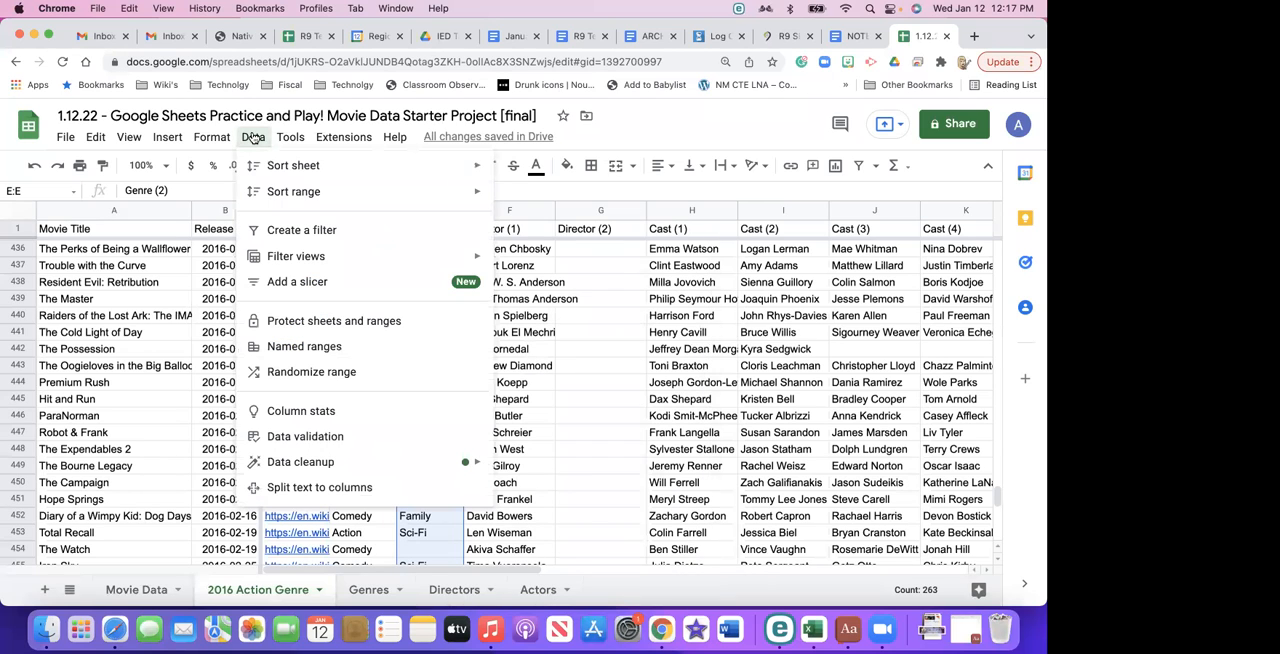
click(289, 233)
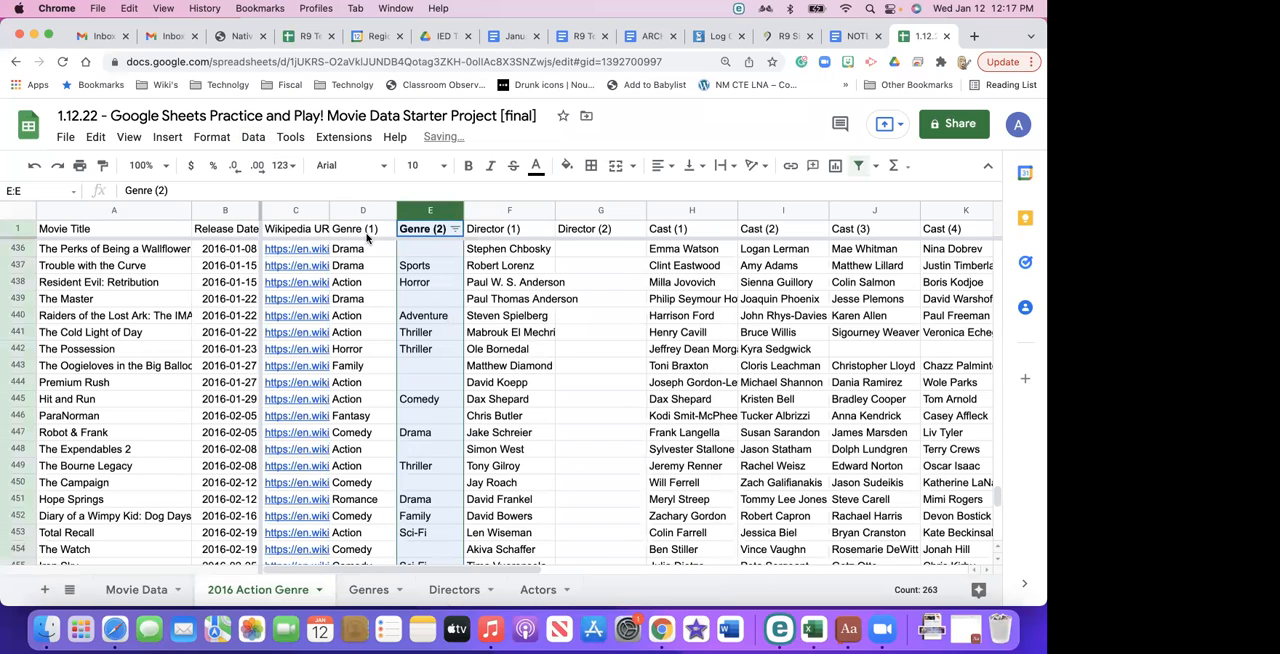
click(455, 229)
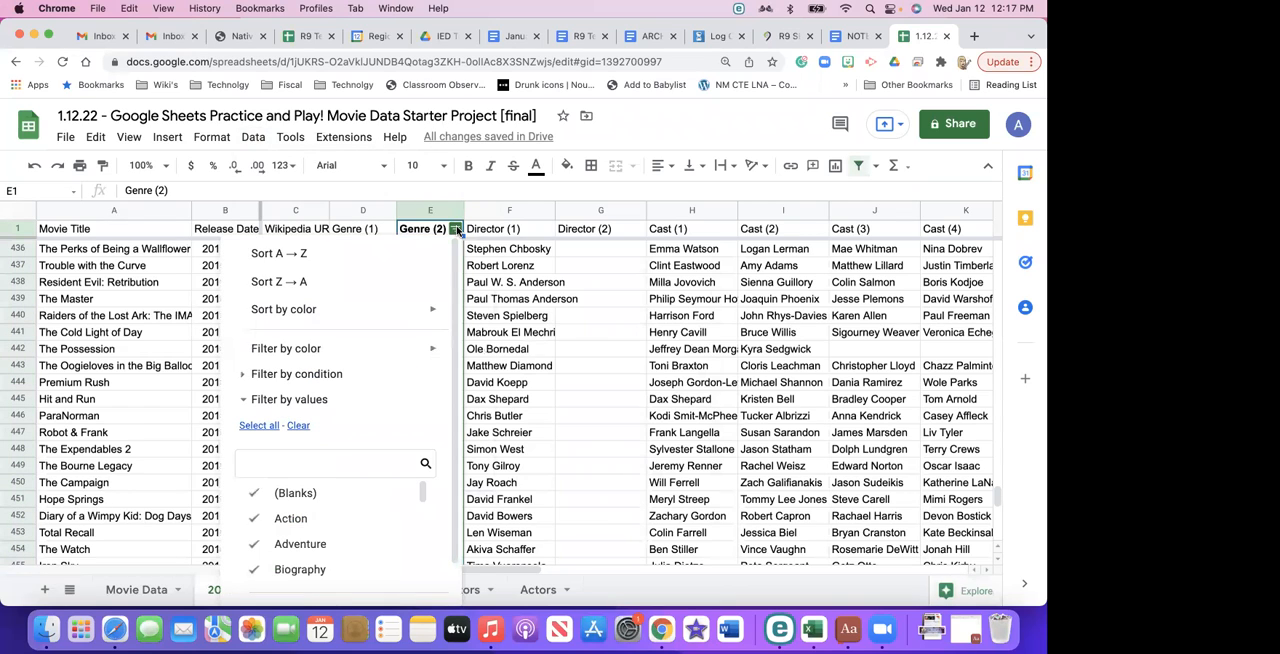
click(317, 254)
- Filter the Genre (2) column by values, clearing all genres and selecting only Action
click(455, 229)
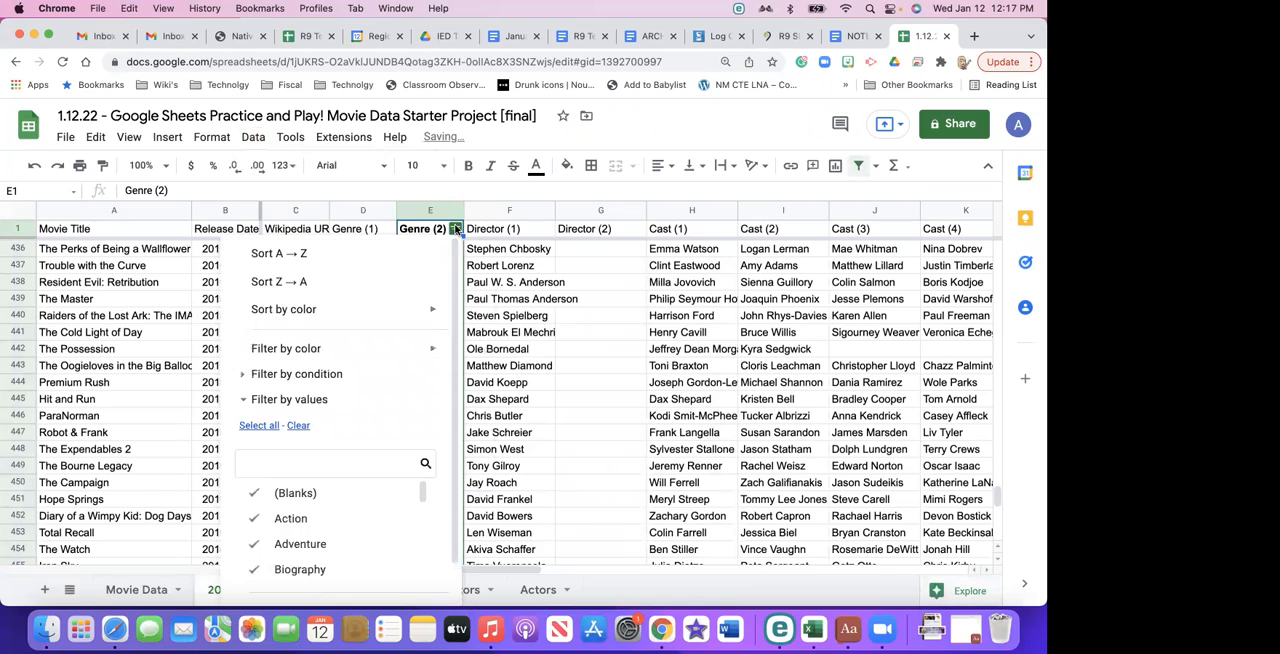
click(288, 399)
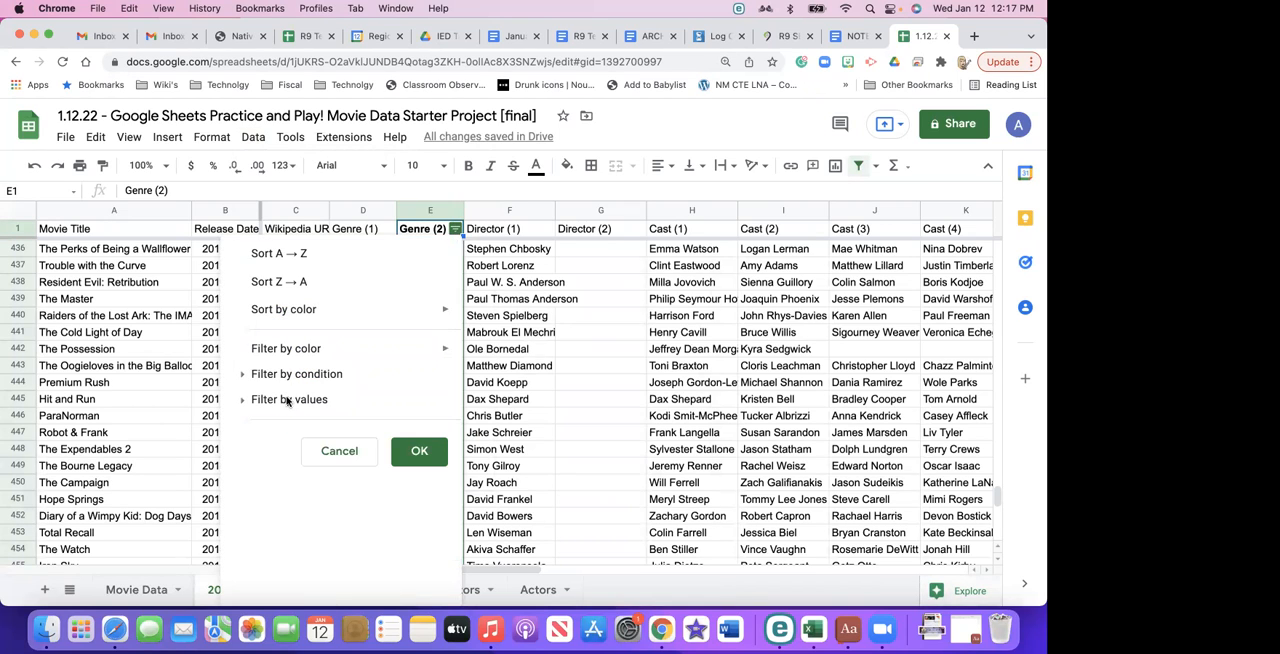
click(240, 401)
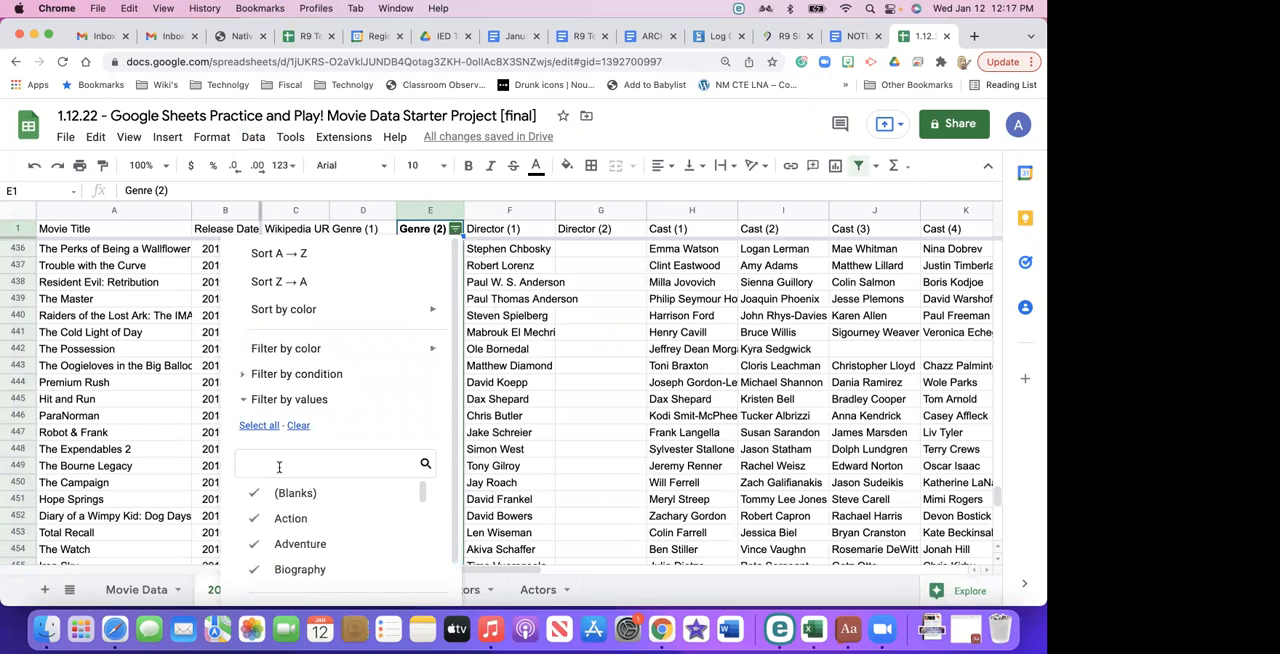
scroll(257, 445, down, 1)
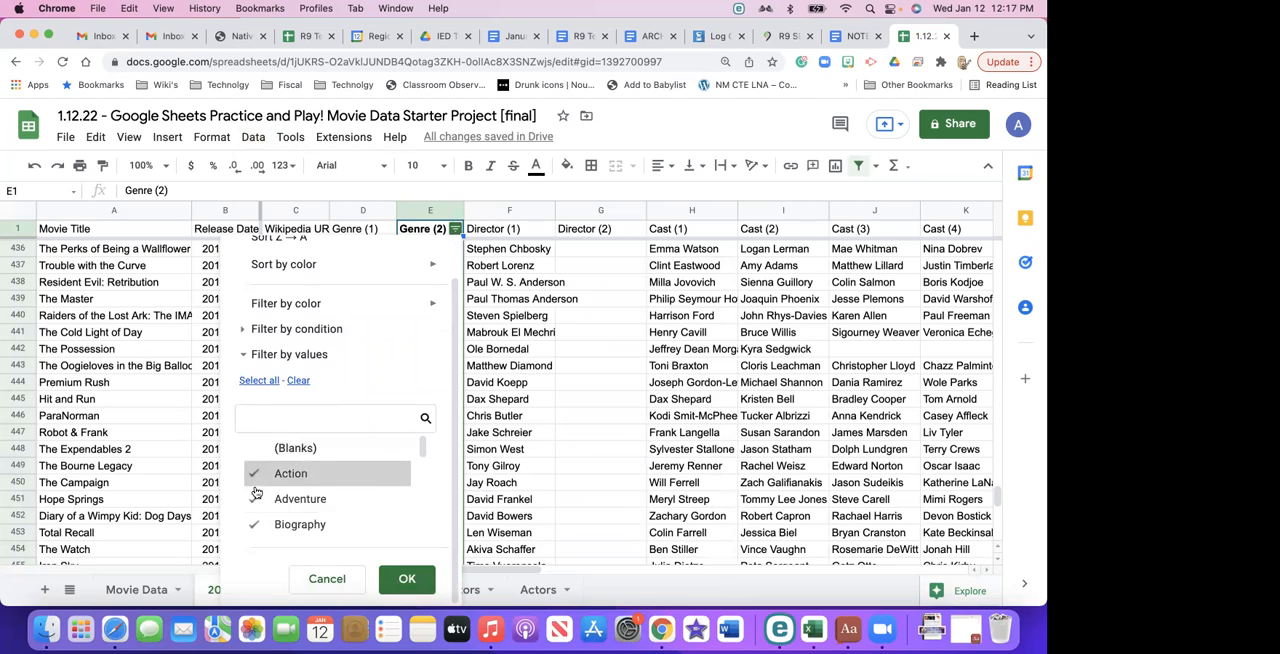
click(254, 499)
click(253, 527)
scroll(256, 540, down, 3)
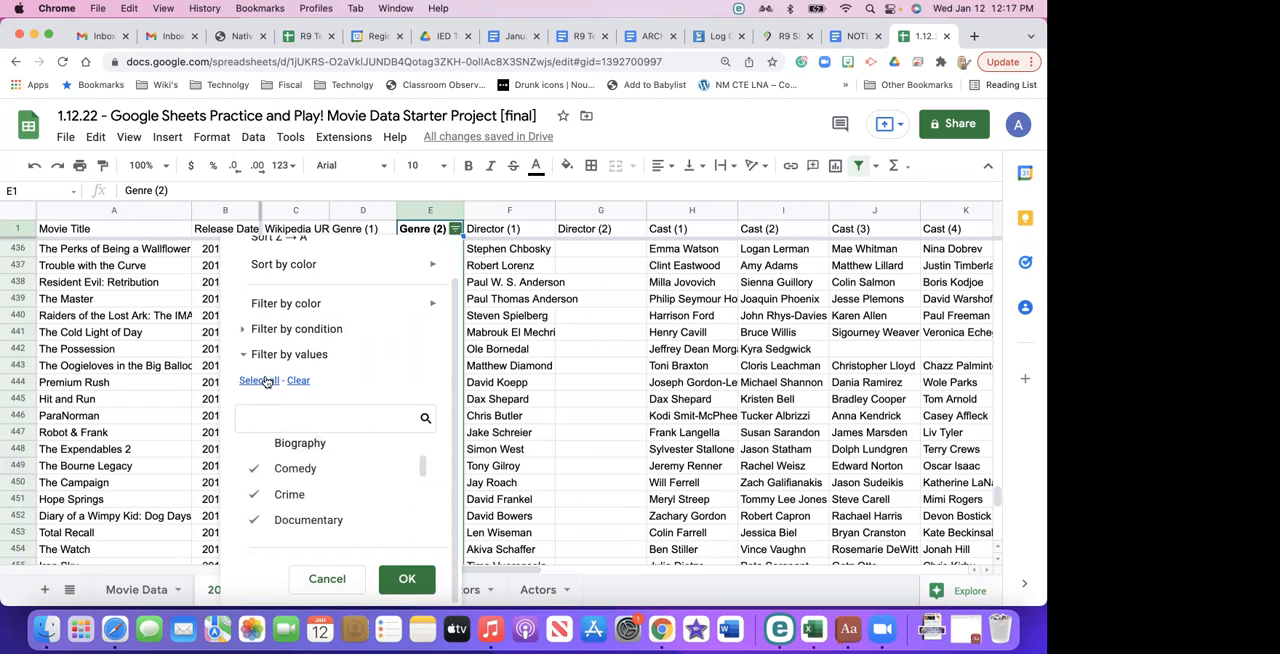
click(298, 381)
scroll(281, 458, up, 3)
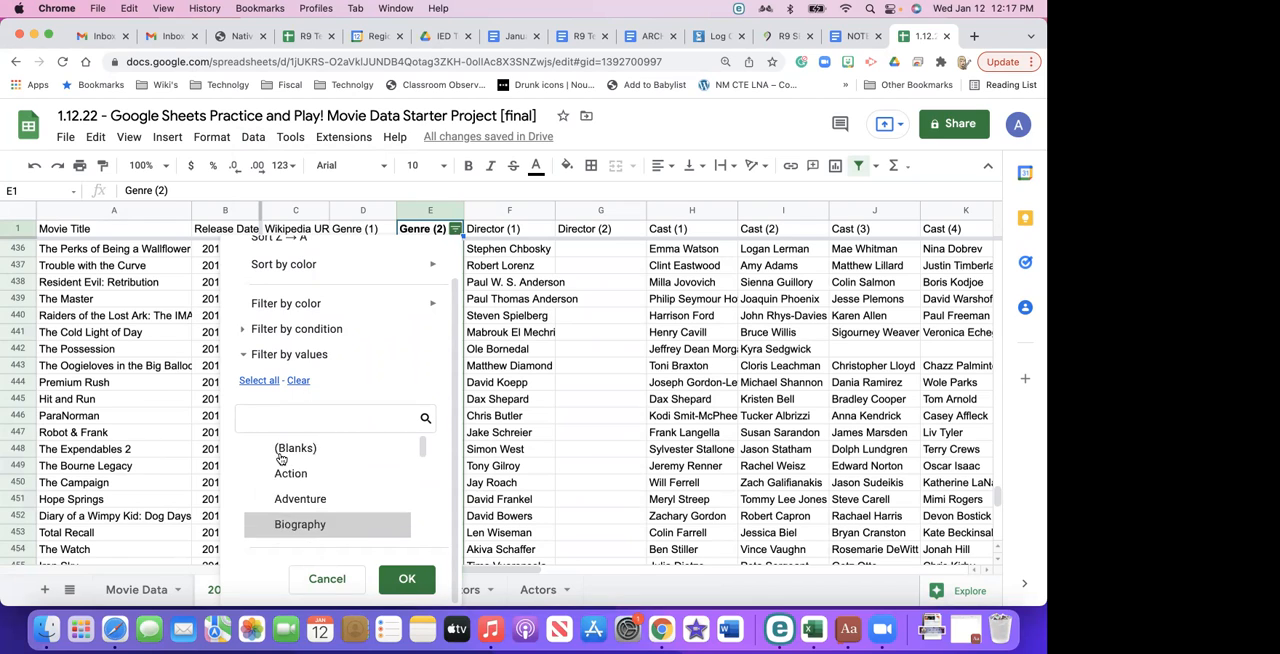
click(262, 474)
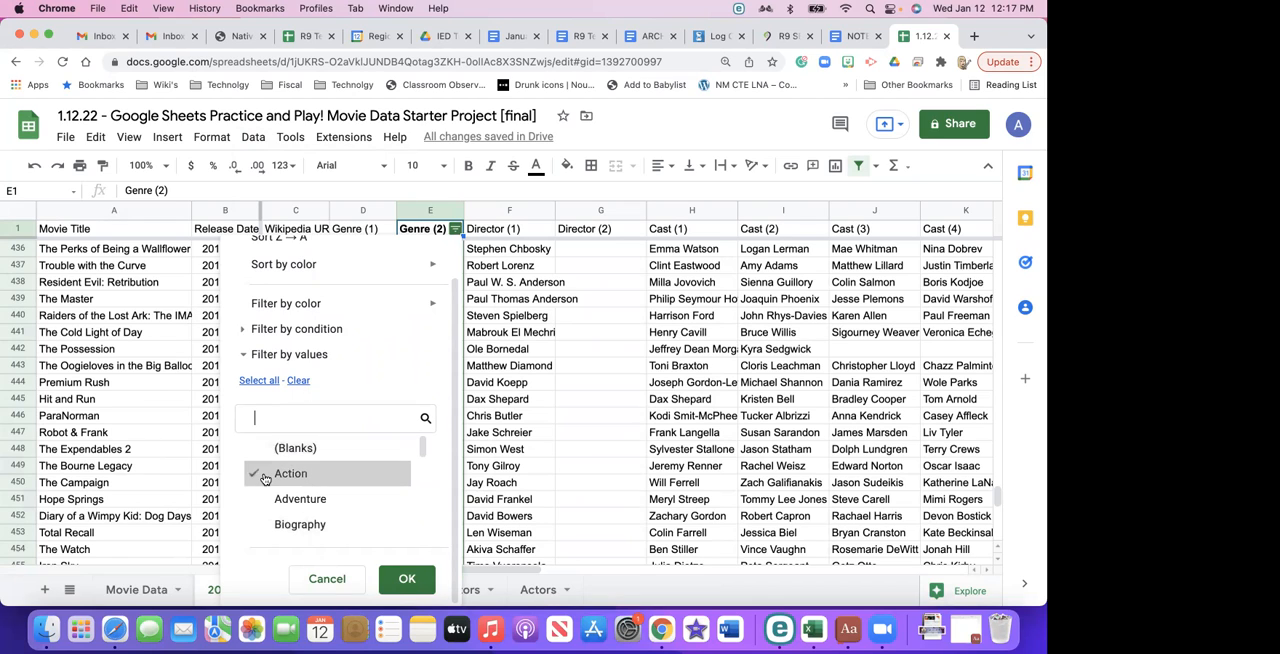
click(405, 580)
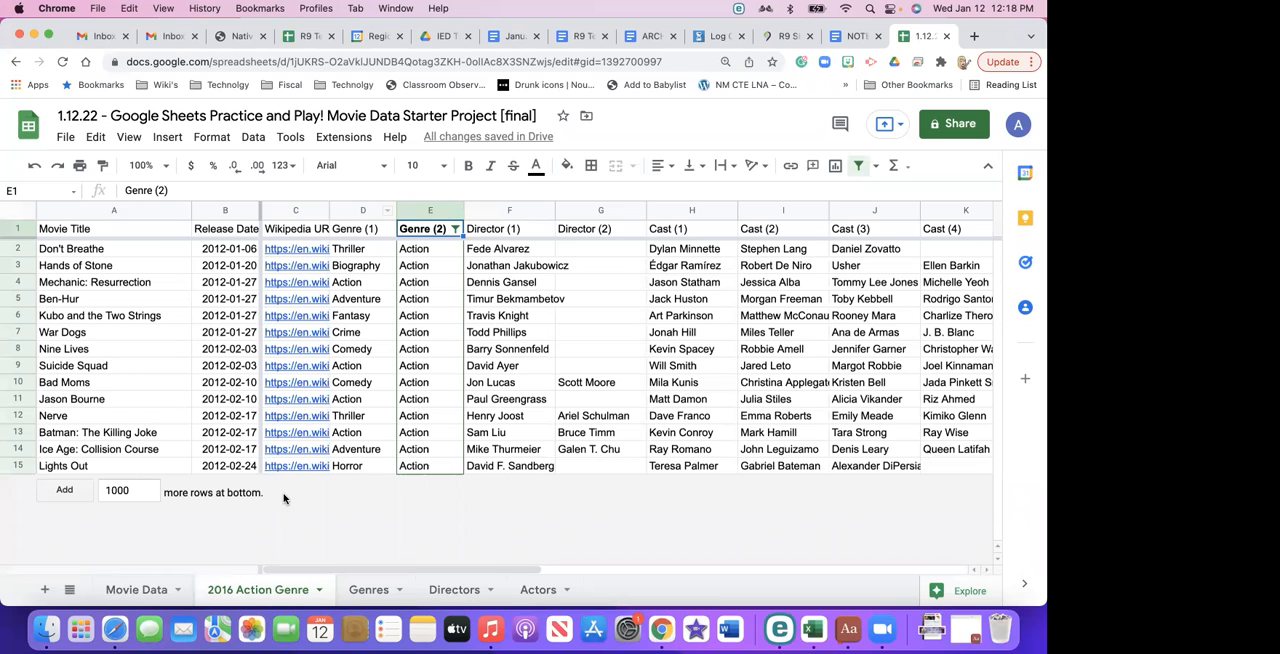
- Create a new filter view on the Release Date column of the Movie Data sheet and dismiss the introductory tip
click(135, 589)
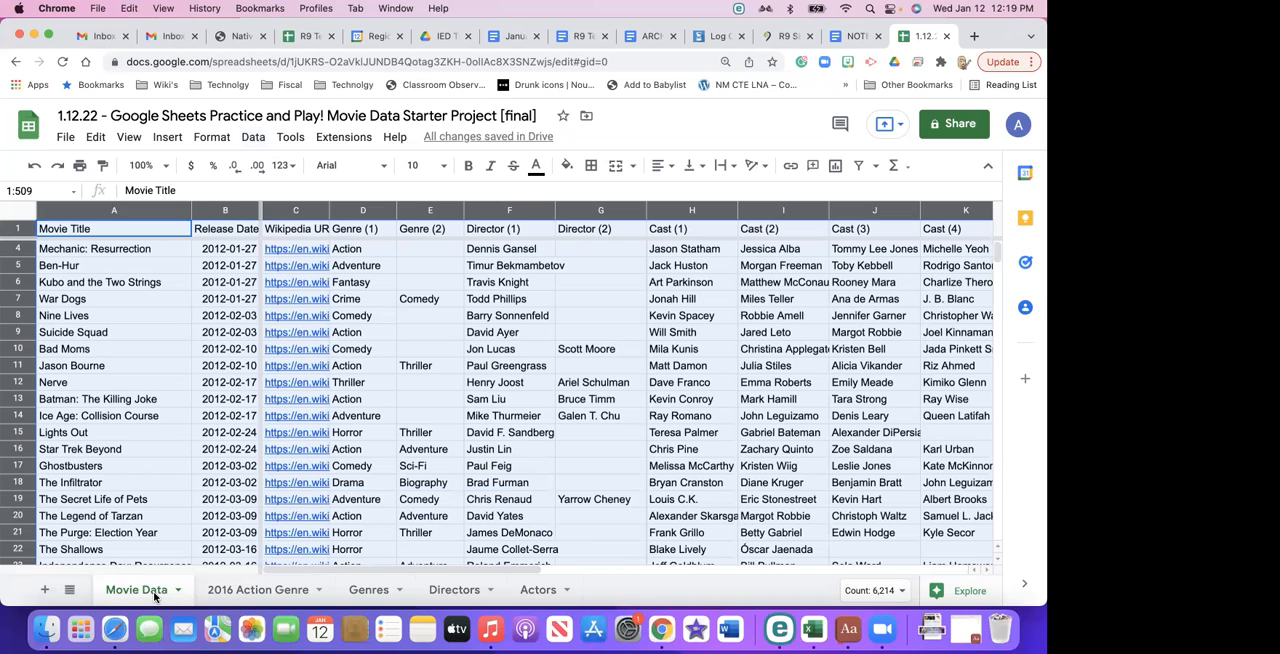
click(229, 283)
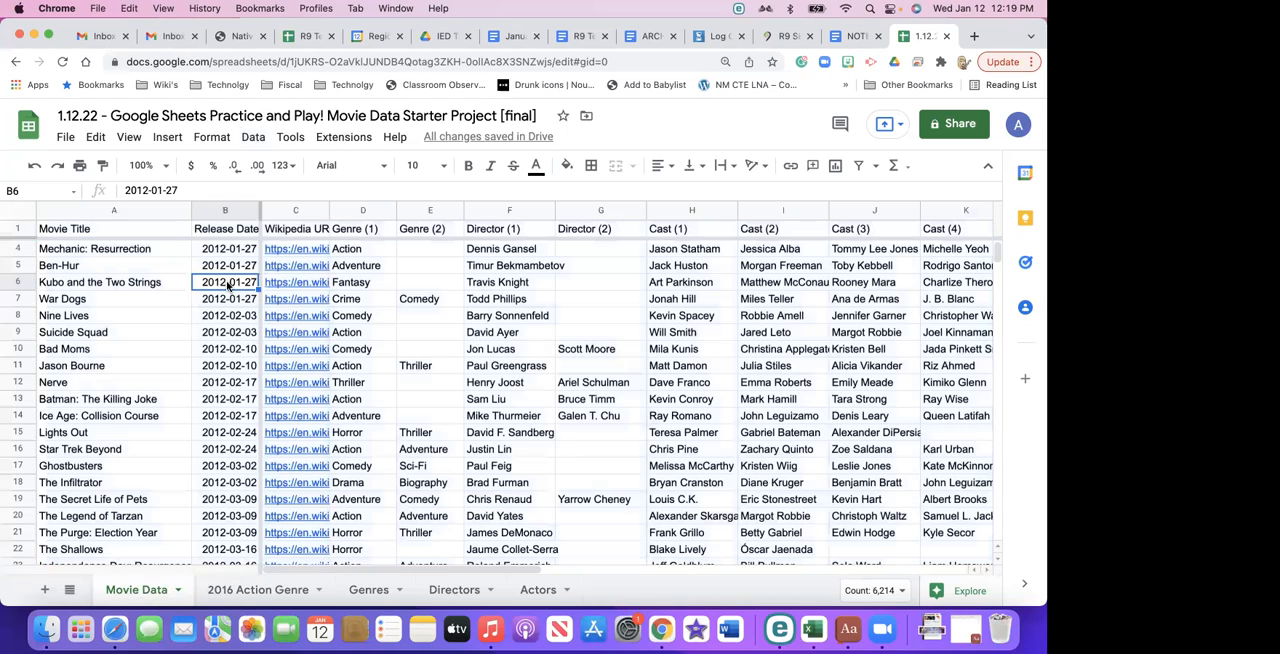
click(227, 210)
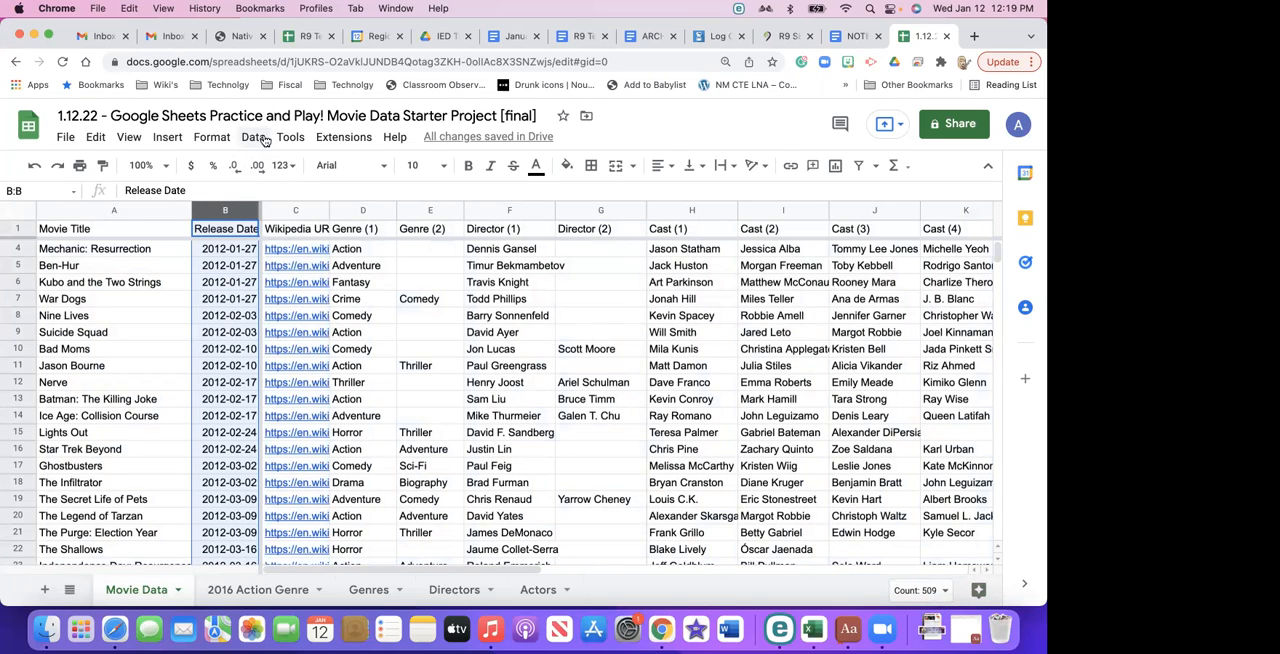
click(262, 139)
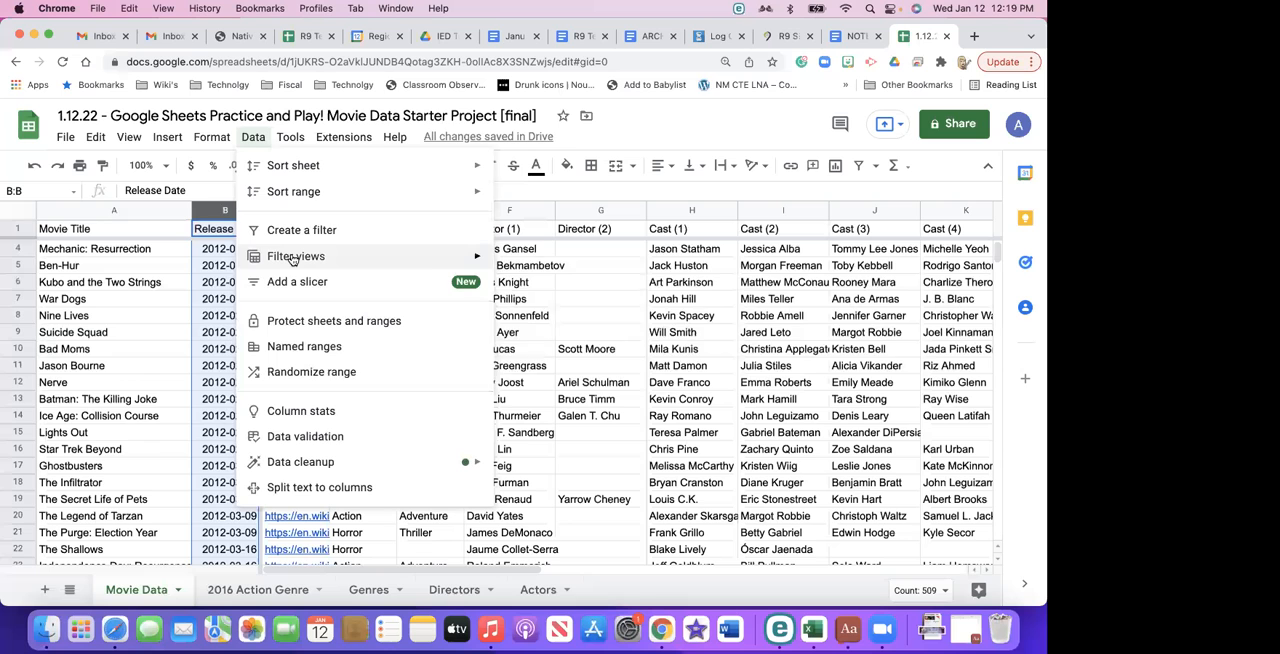
mouse_move(293, 258)
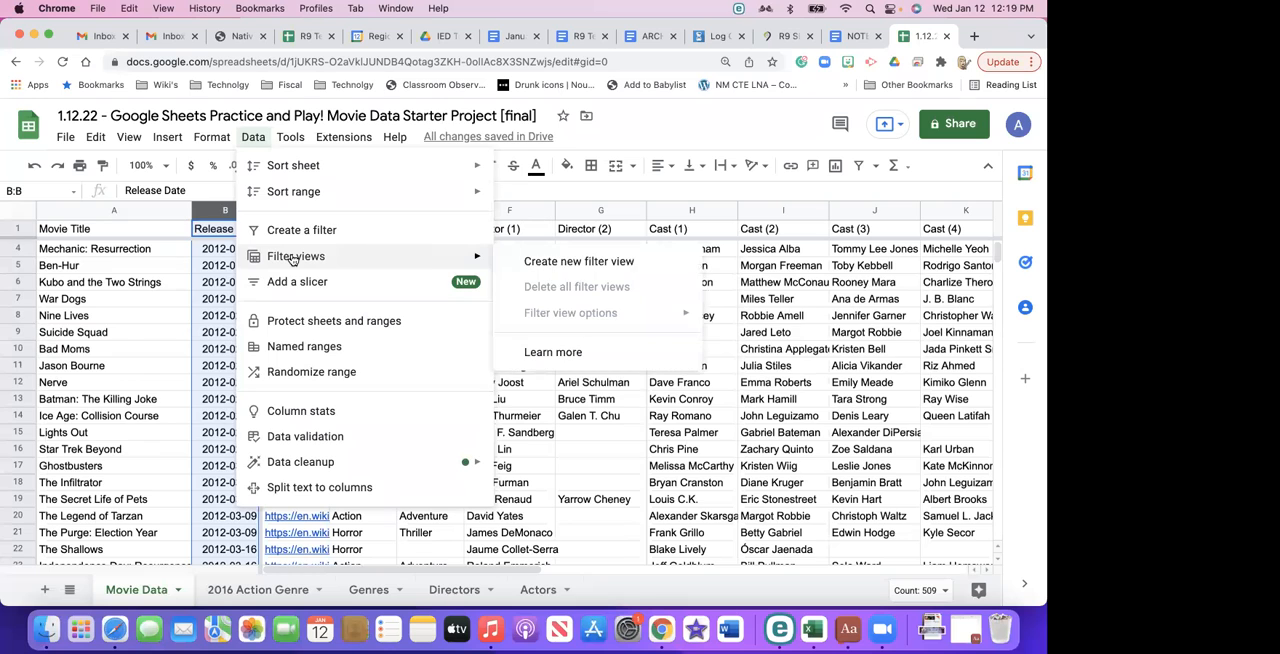
click(562, 262)
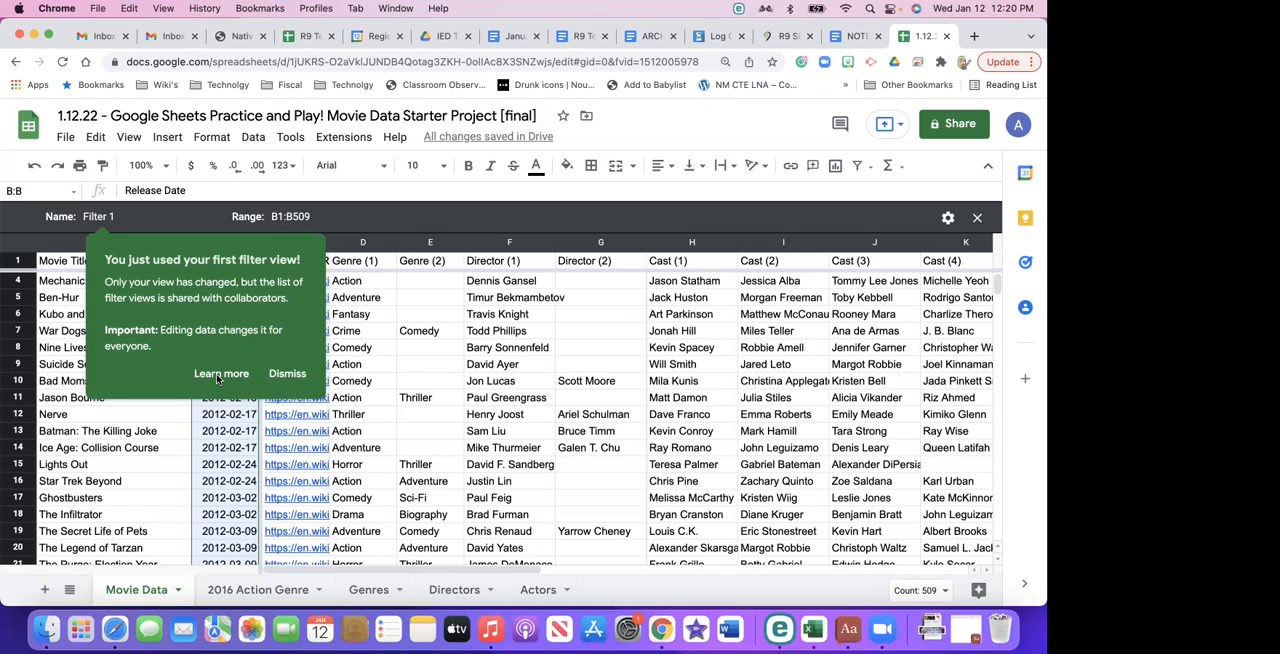
click(283, 375)
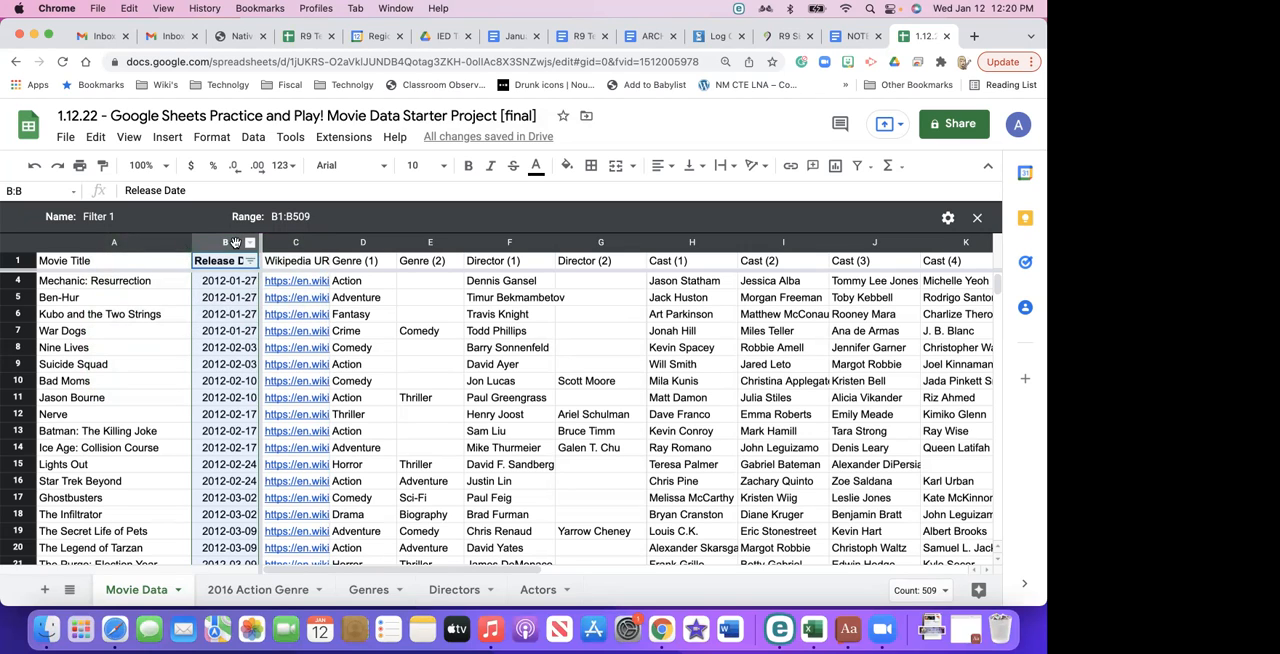
- Rename the new filter view as "Movie Release Date 2016 Action Genre"
click(252, 138)
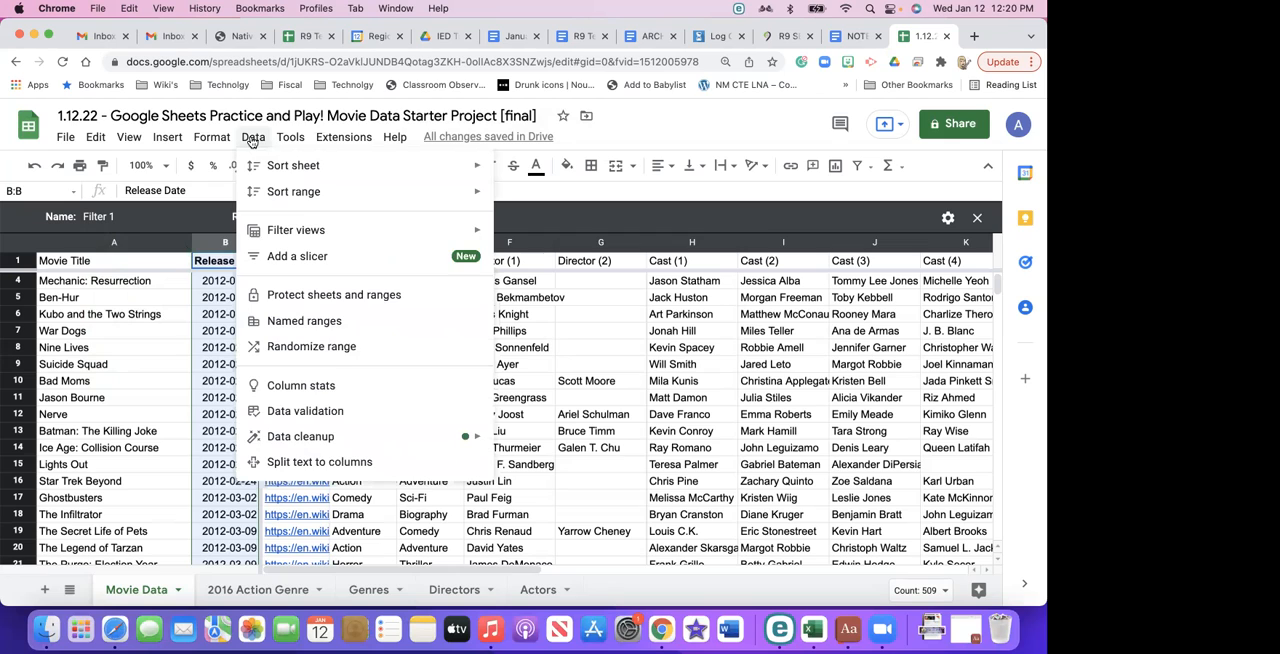
click(128, 219)
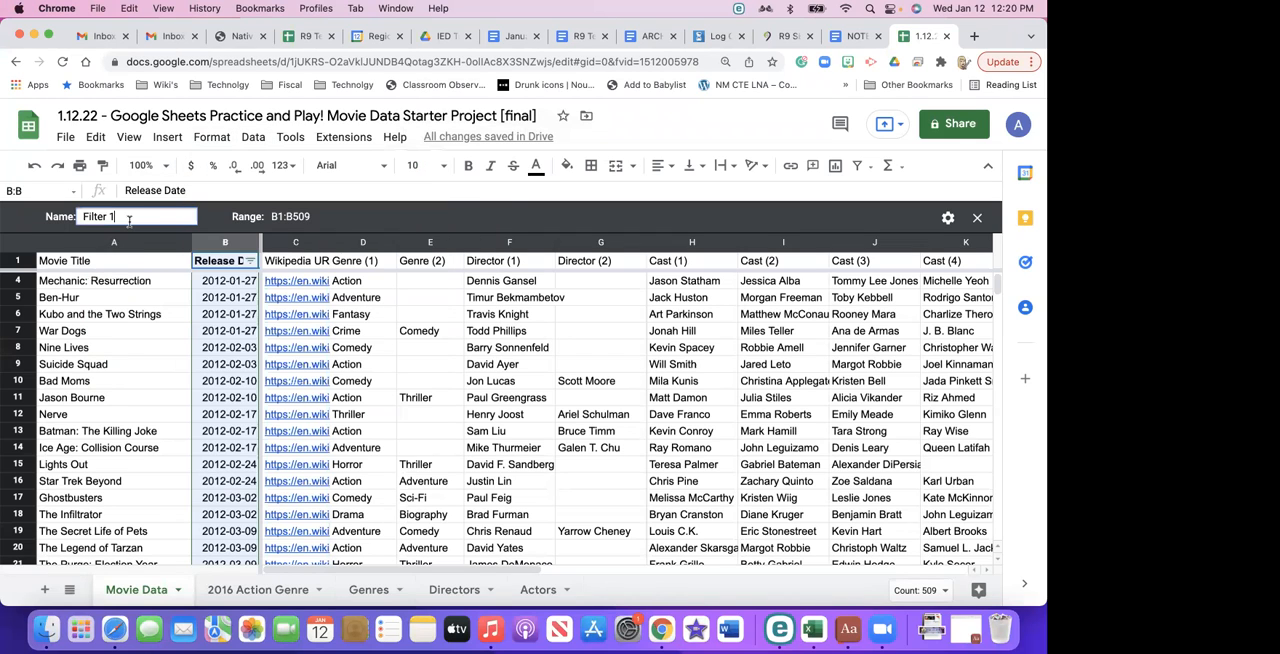
key(BackSpace)
key(BackSpace)
key(BackSpace)
key(BackSpace)
key(BackSpace)
key(BackSpace)
key(BackSpace)
key(BackSpace)
text(Movie Release Date 201)
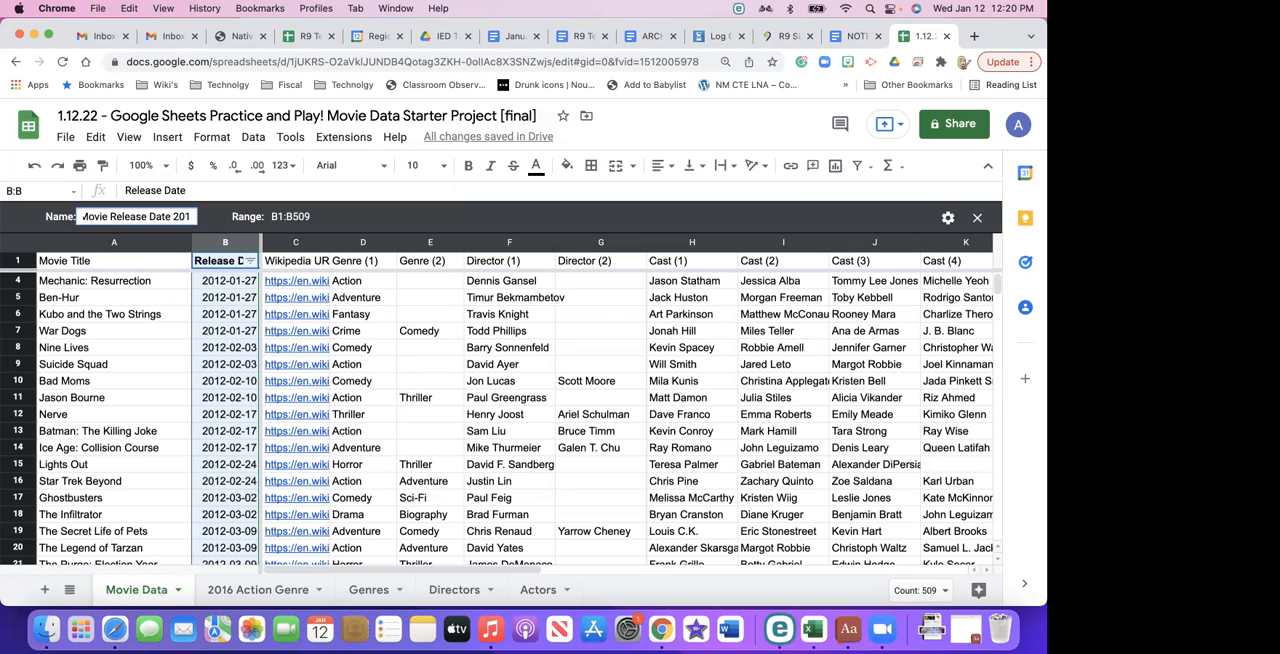
text(6 Modiy)
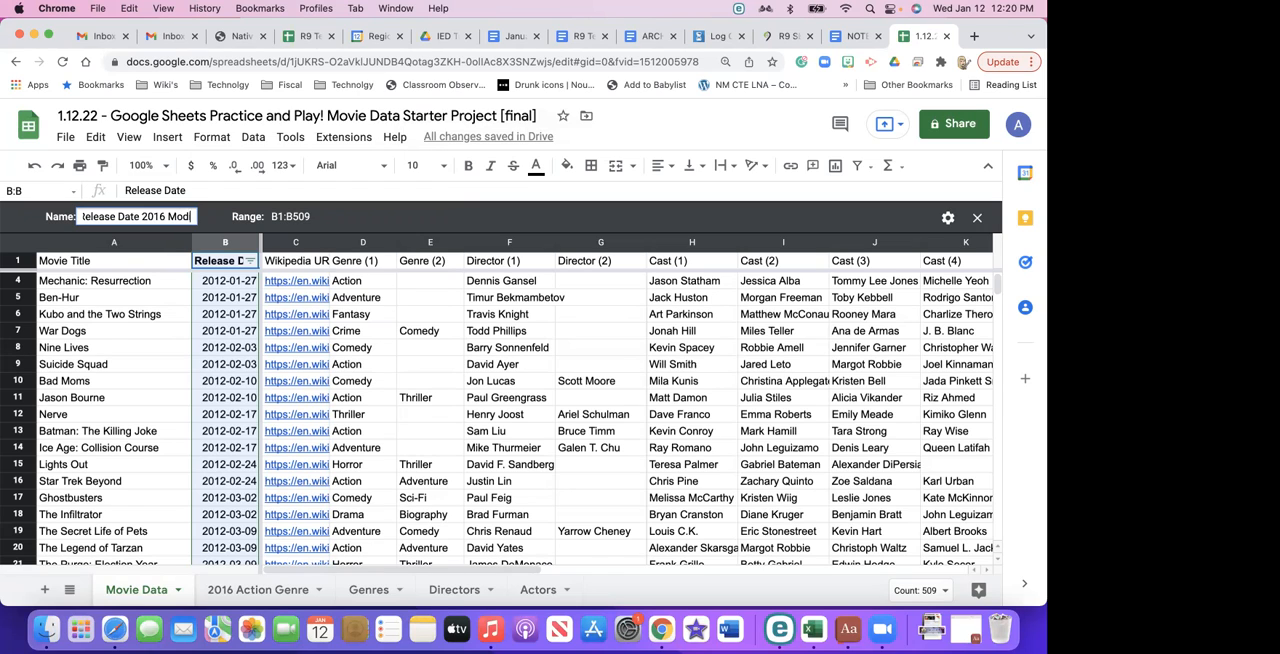
key(BackSpace)
key(BackSpace)
key(BackSpace)
key(BackSpace)
key(BackSpace)
text(Act)
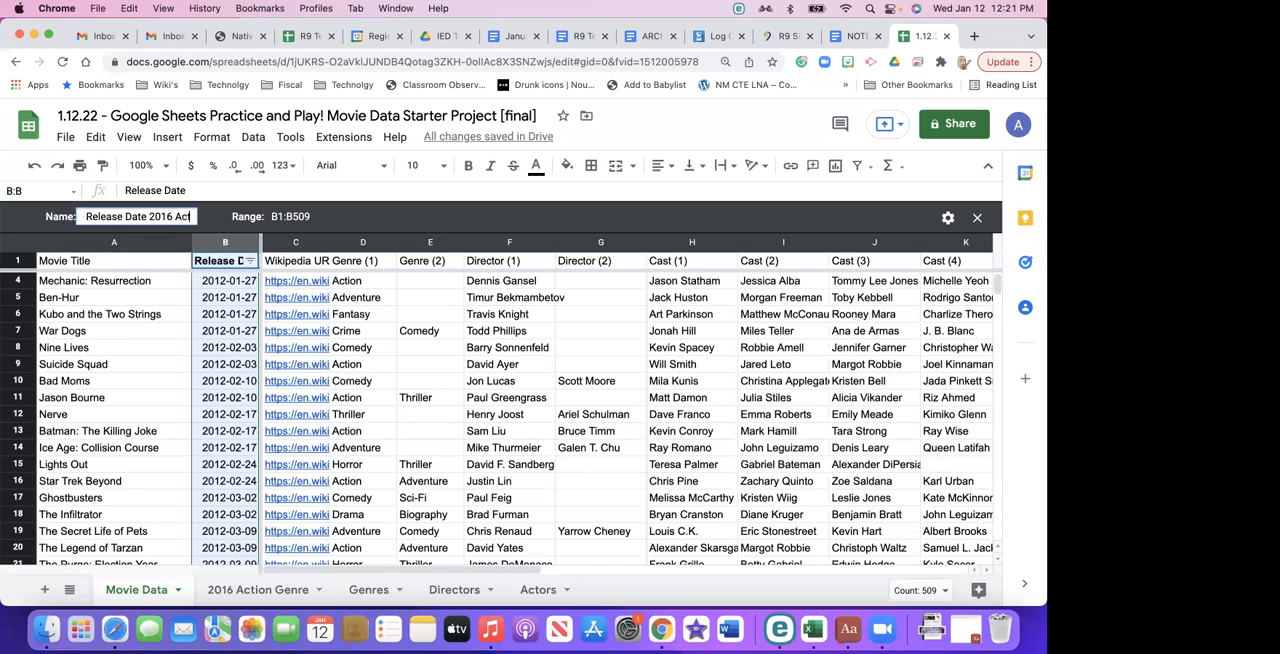
text(ion Genre)
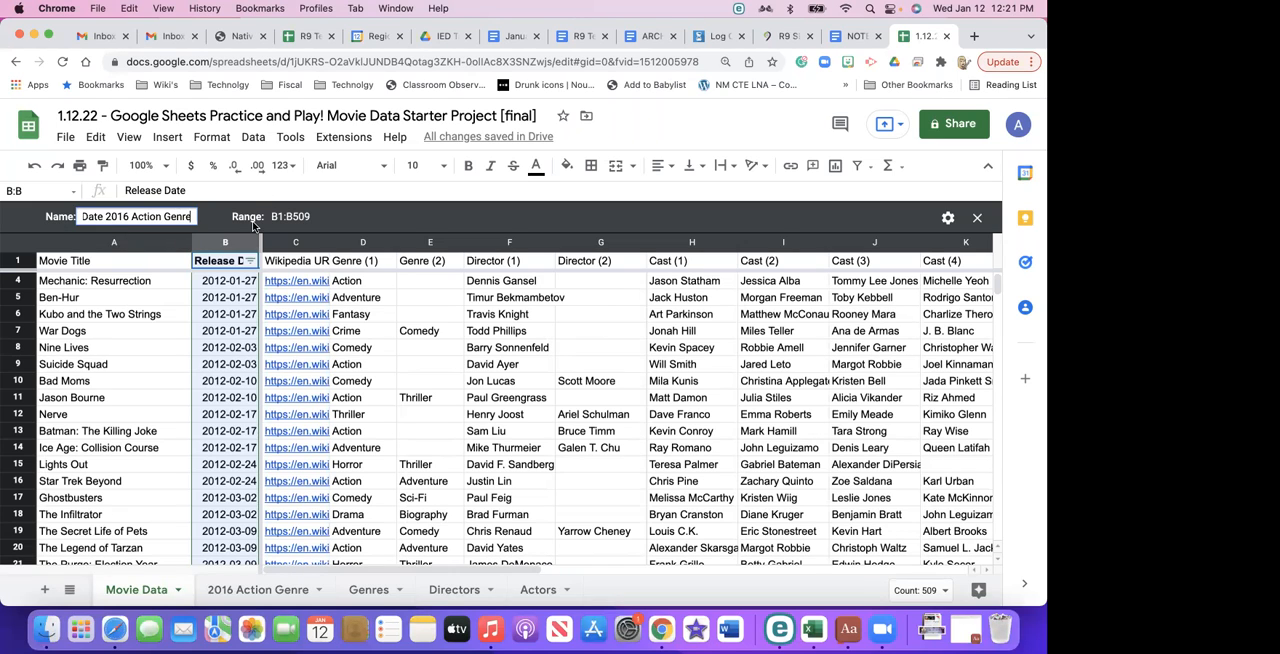
key(Return)
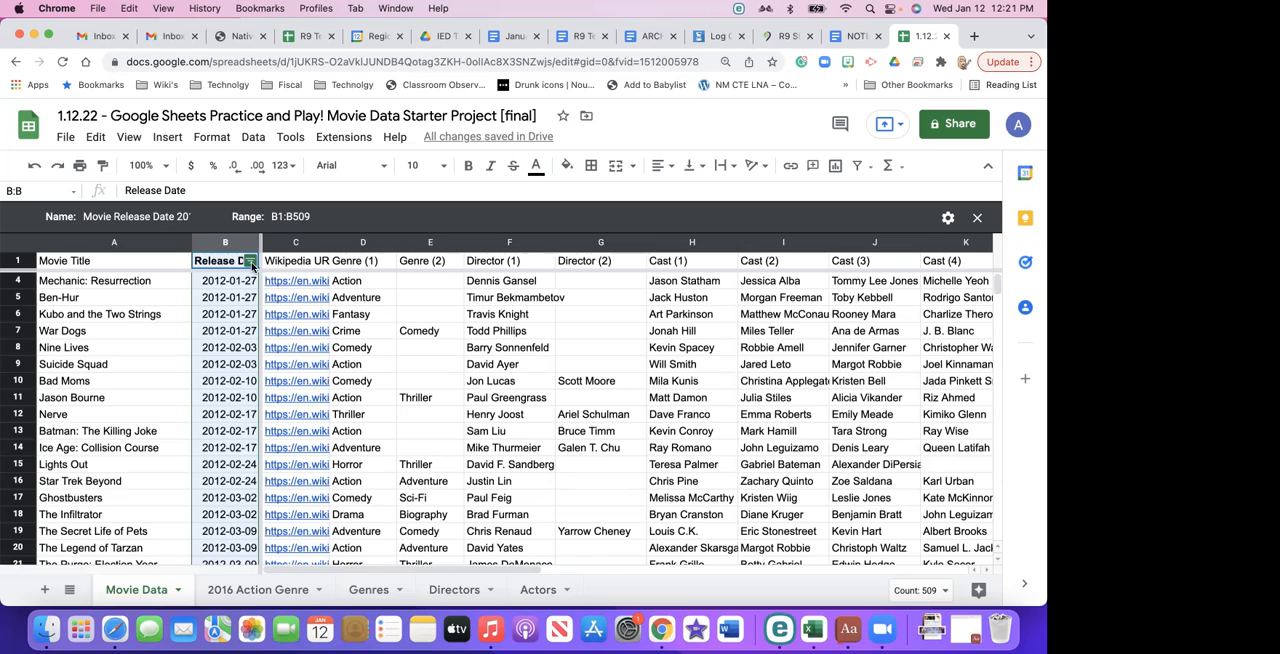
- Filter the Release Date column by values in this view, selecting only the dates that match 2016
click(251, 262)
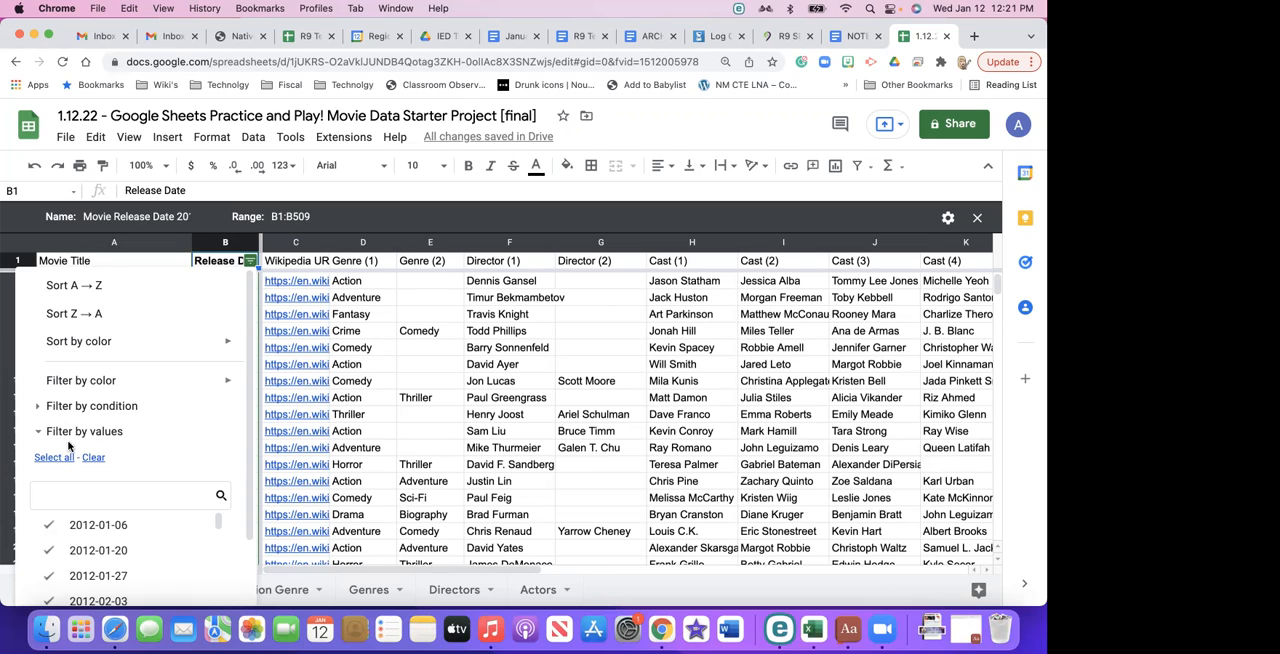
mouse_move(100, 343)
click(95, 459)
click(89, 497)
text(2016)
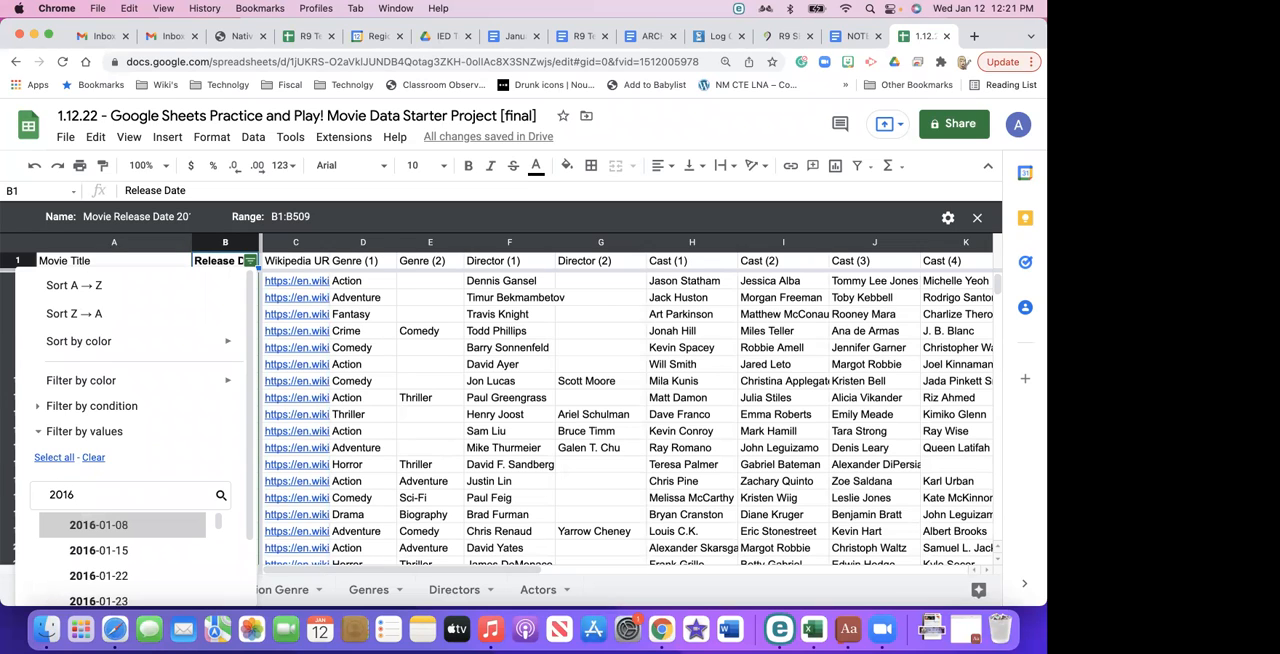
click(55, 458)
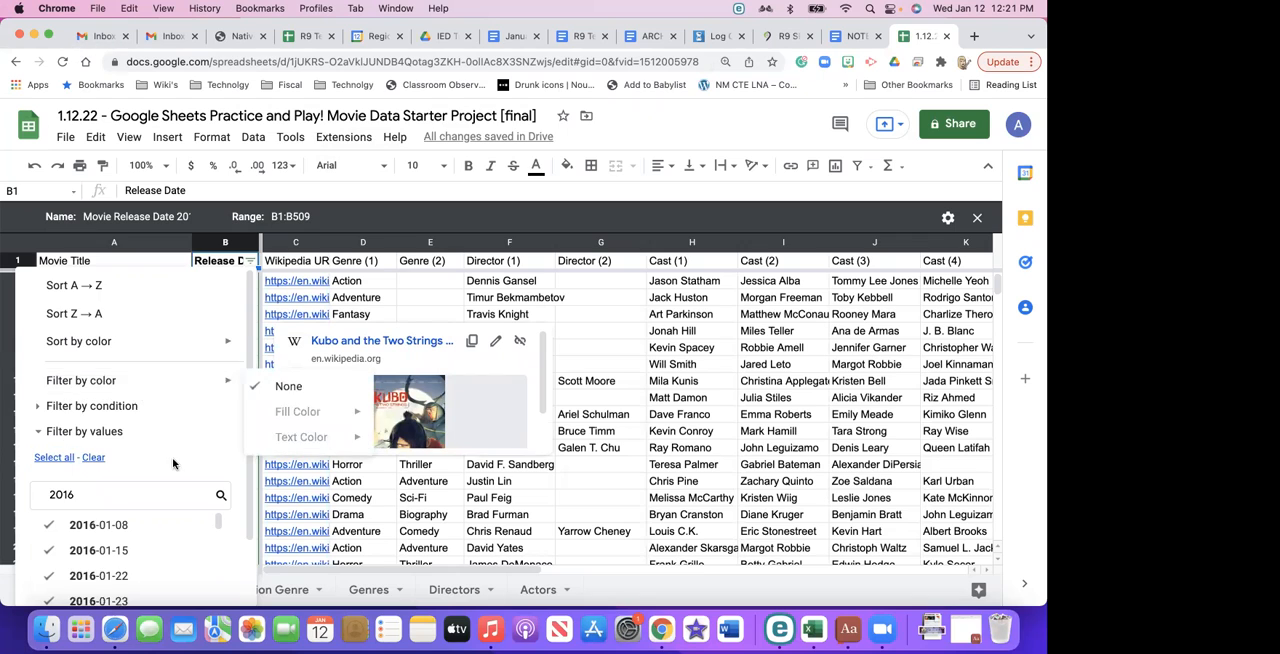
scroll(172, 457, down, 3)
click(190, 585)
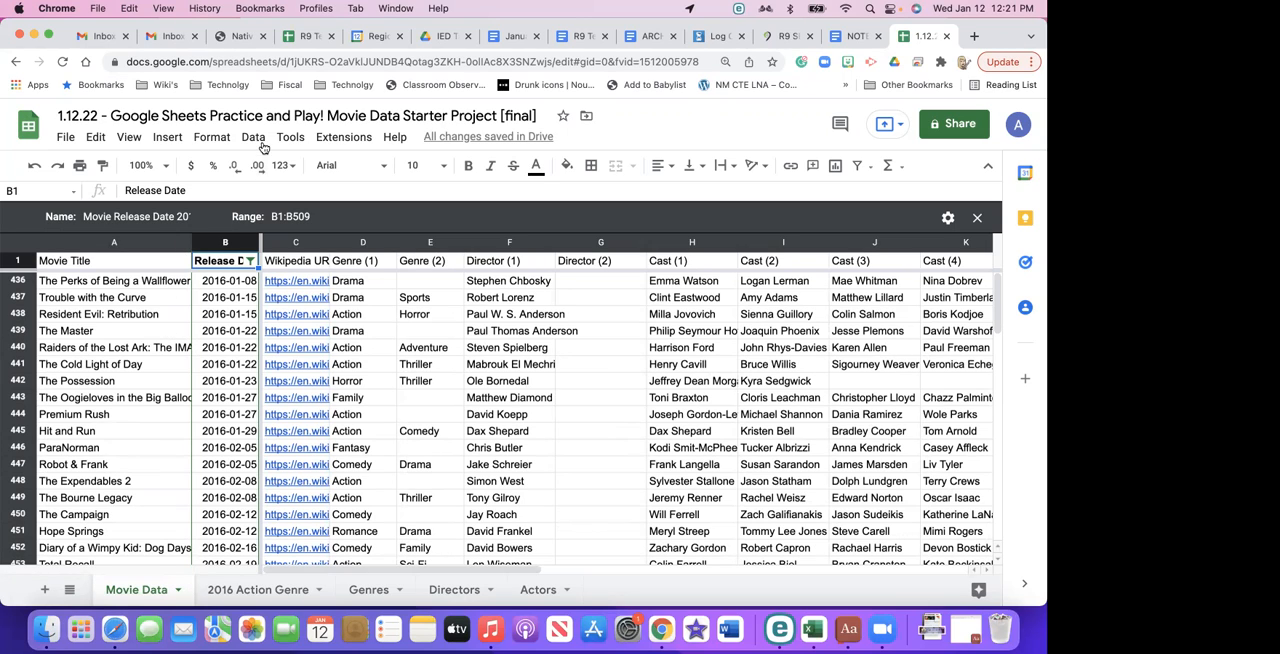
- Create a new filter view on the Genre (2) column of the Movie Data sheet
click(407, 238)
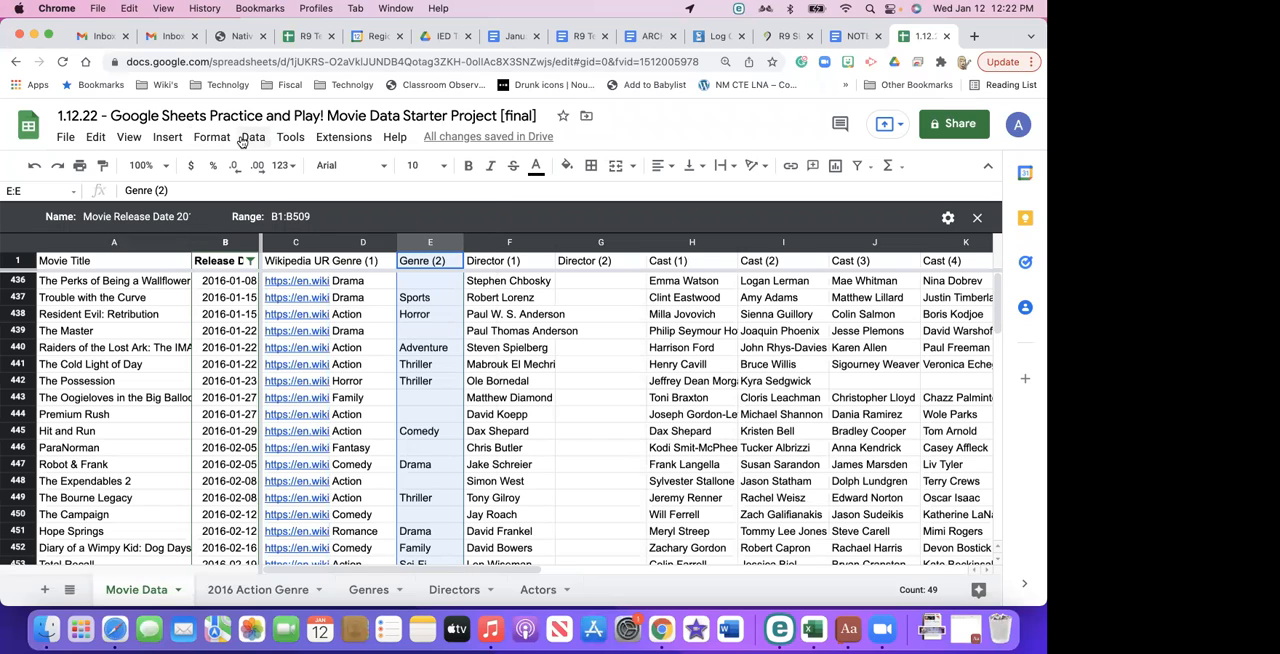
click(247, 138)
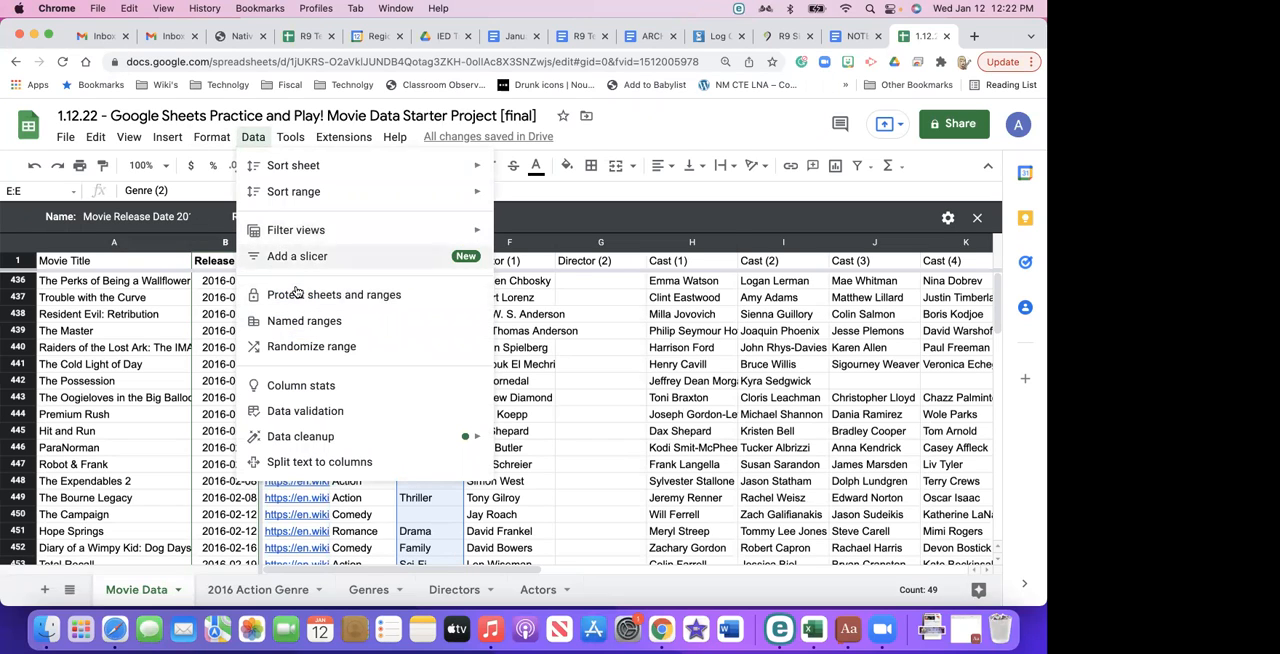
mouse_move(302, 230)
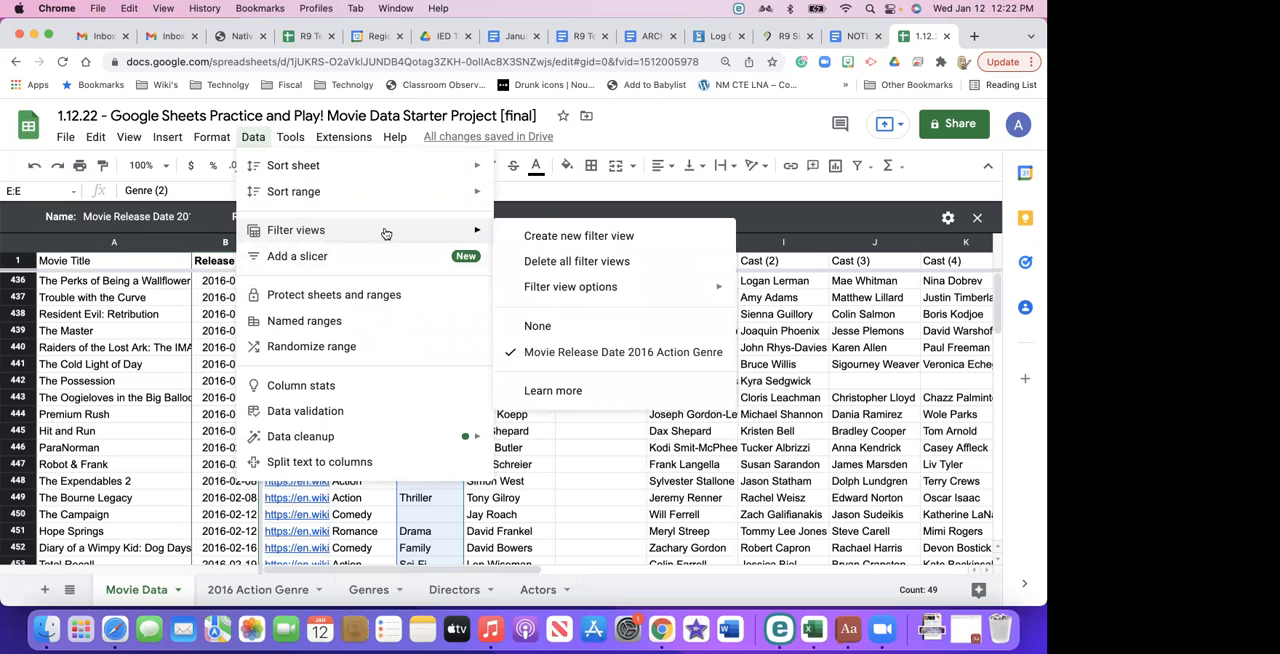
click(617, 243)
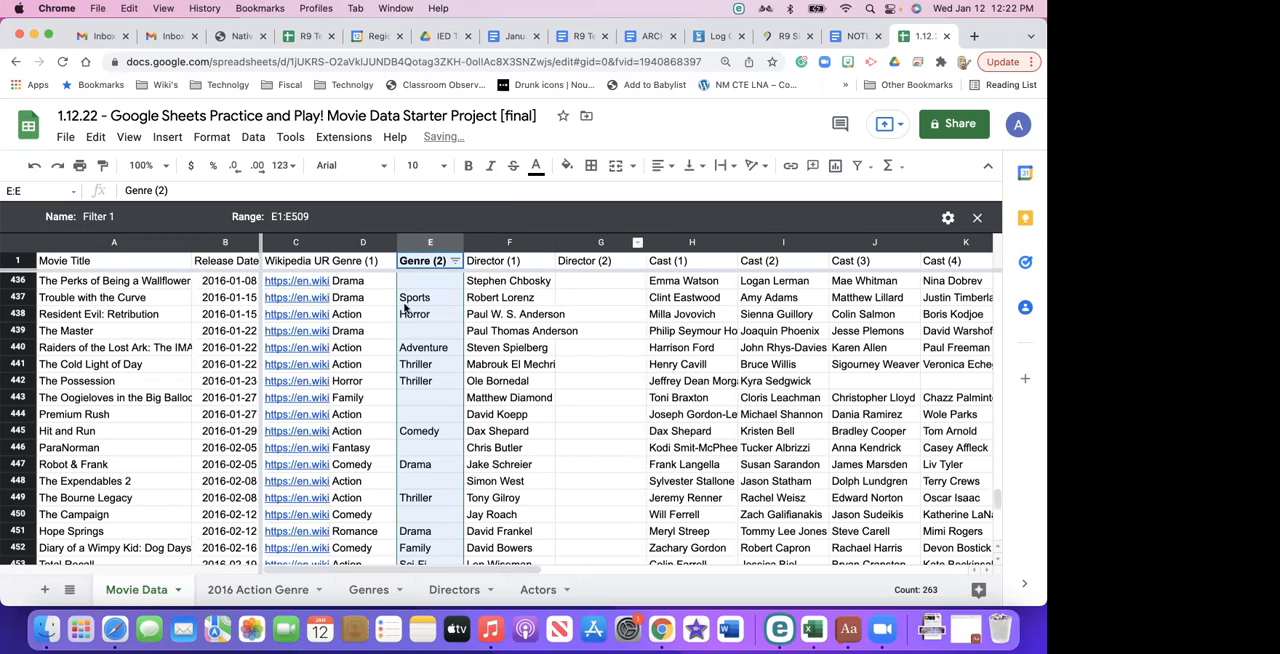
- Filter the Genre (2) column by values in the new filter view, clearing all genres and selecting only Action
click(455, 262)
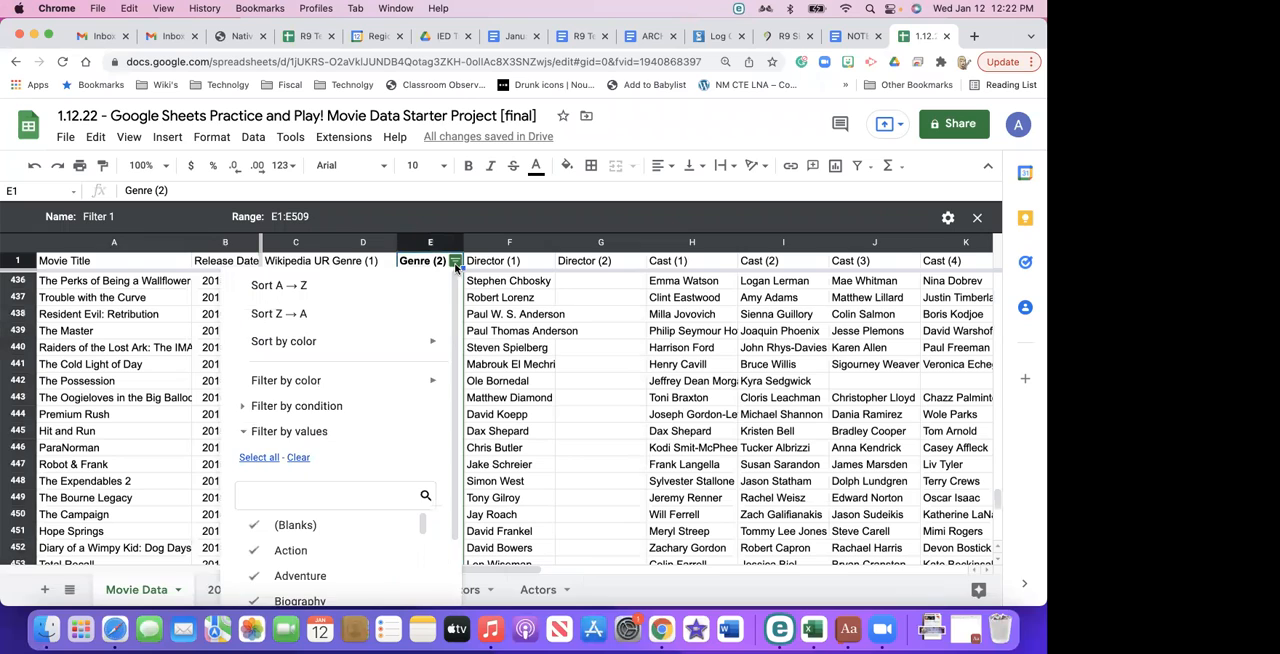
click(298, 458)
scroll(374, 433, down, 2)
click(393, 577)
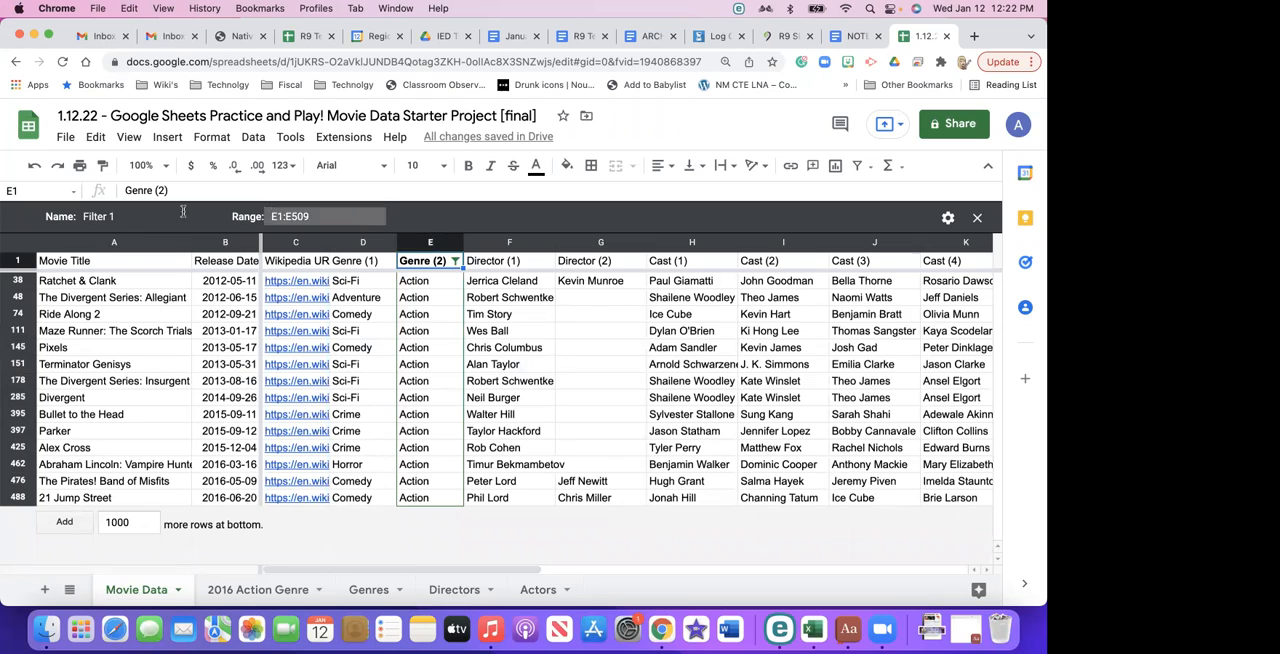
- Review the range and options of the Genre (2) filter view and exit the view
click(300, 213)
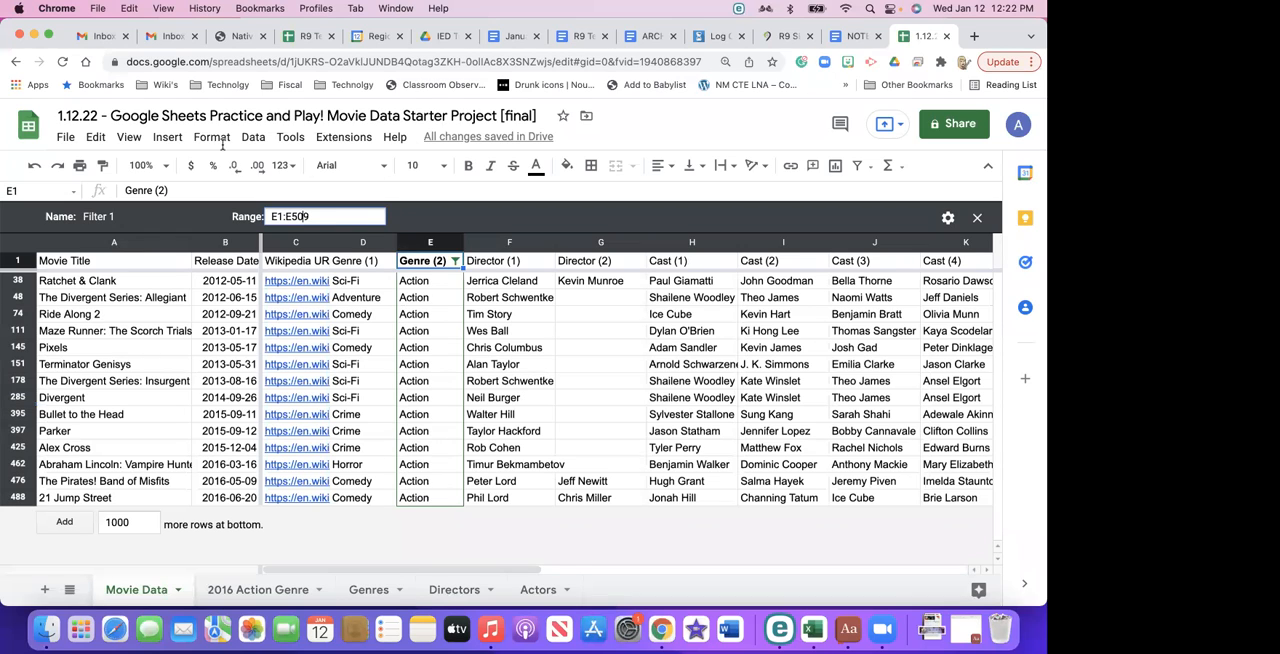
click(948, 218)
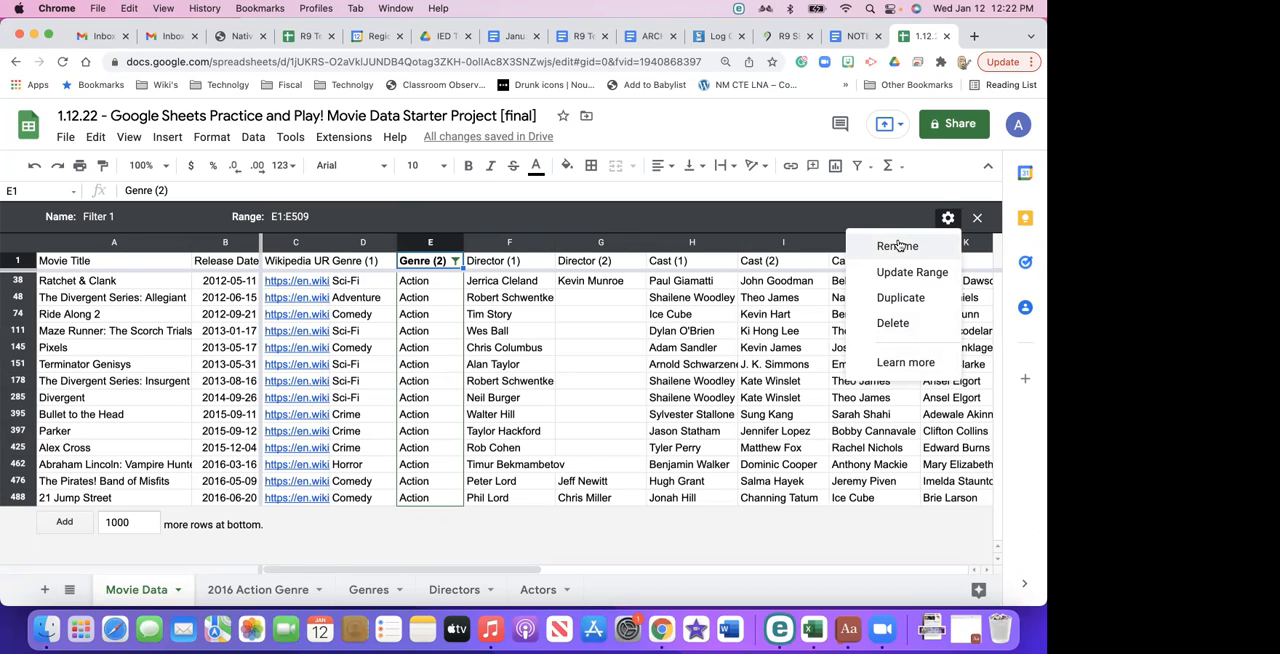
click(949, 219)
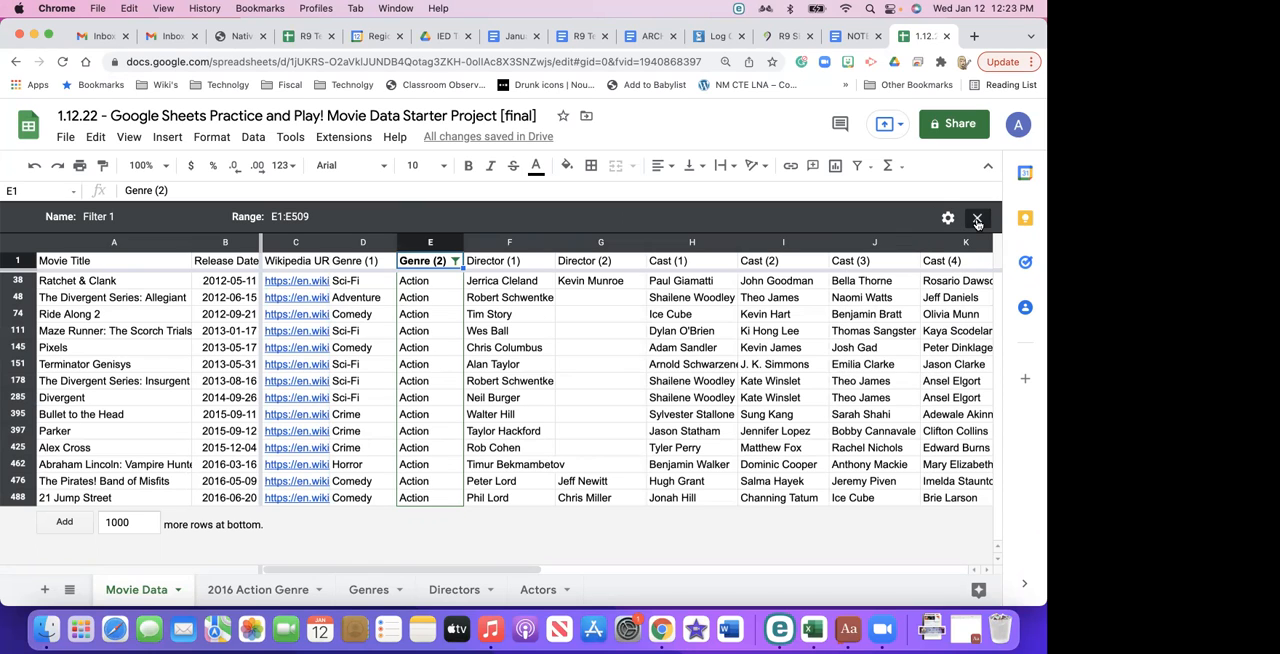
click(977, 220)
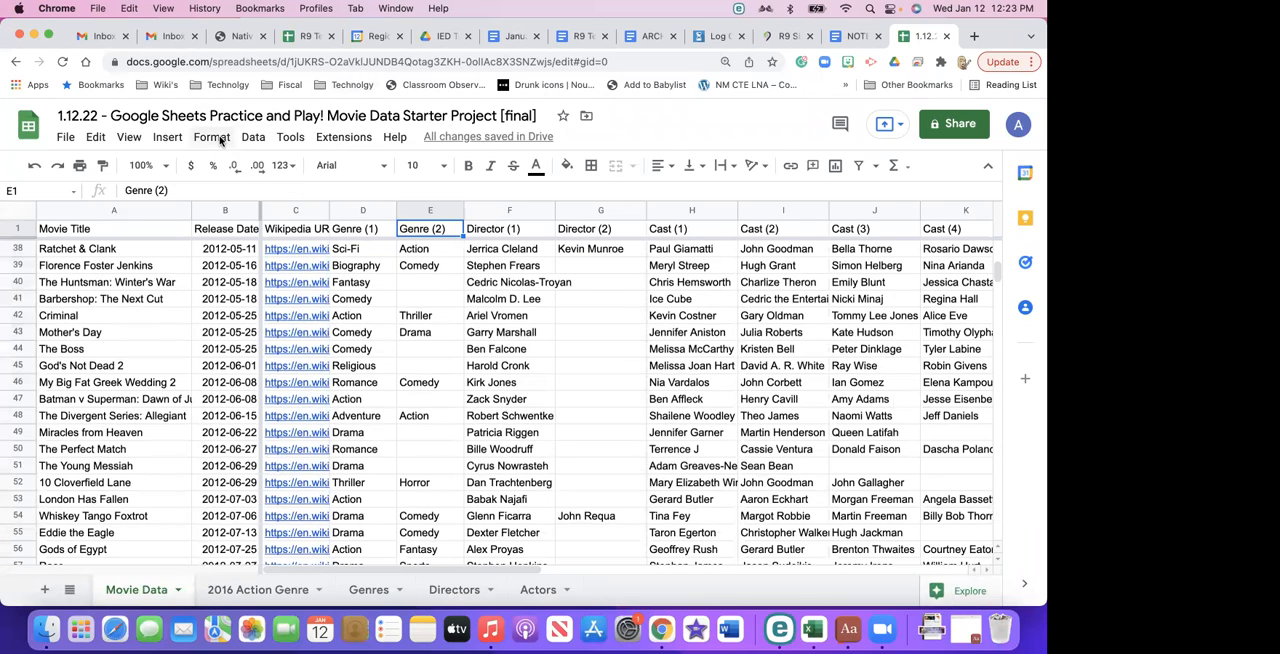
- Open the saved filter view "Movie Release Date 2016 Action Genre" to inspect it, and exit the view
click(253, 137)
mouse_move(280, 263)
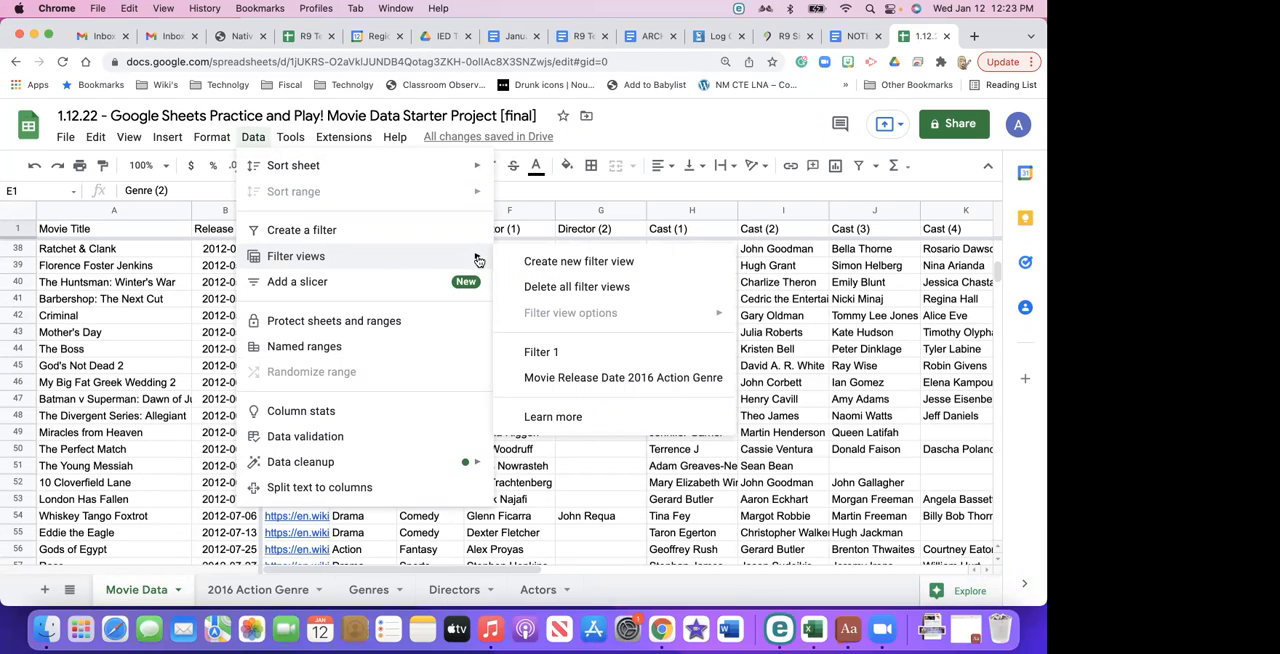
click(563, 377)
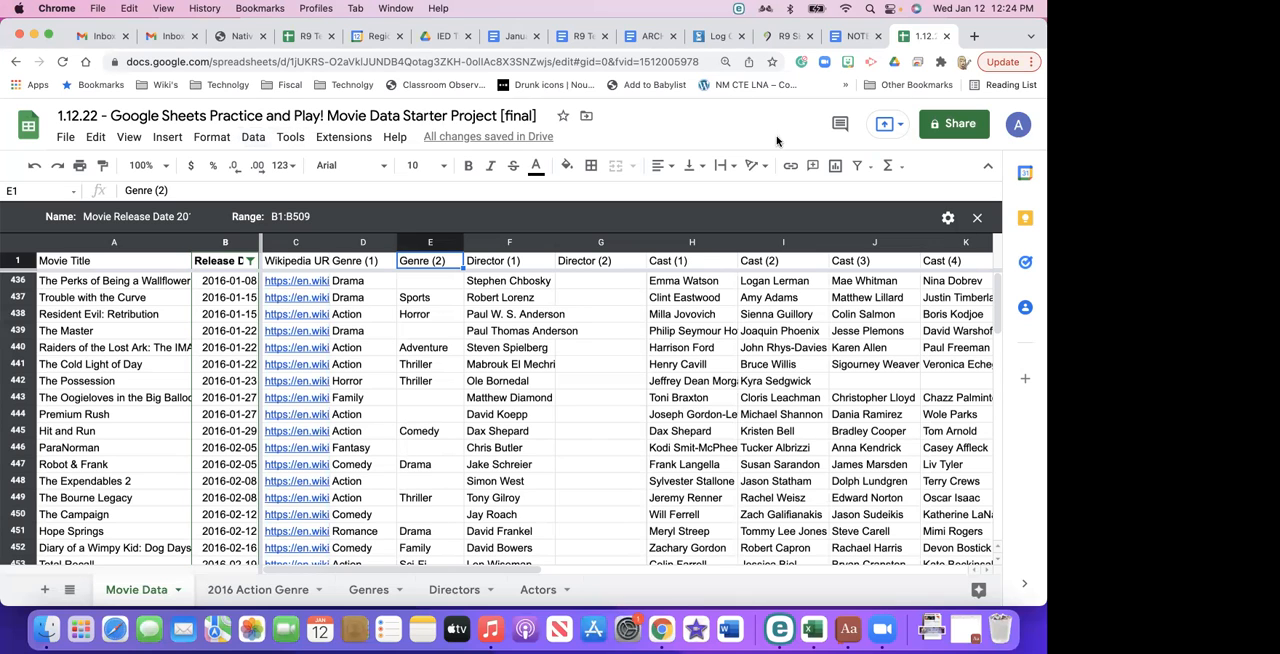
click(978, 218)
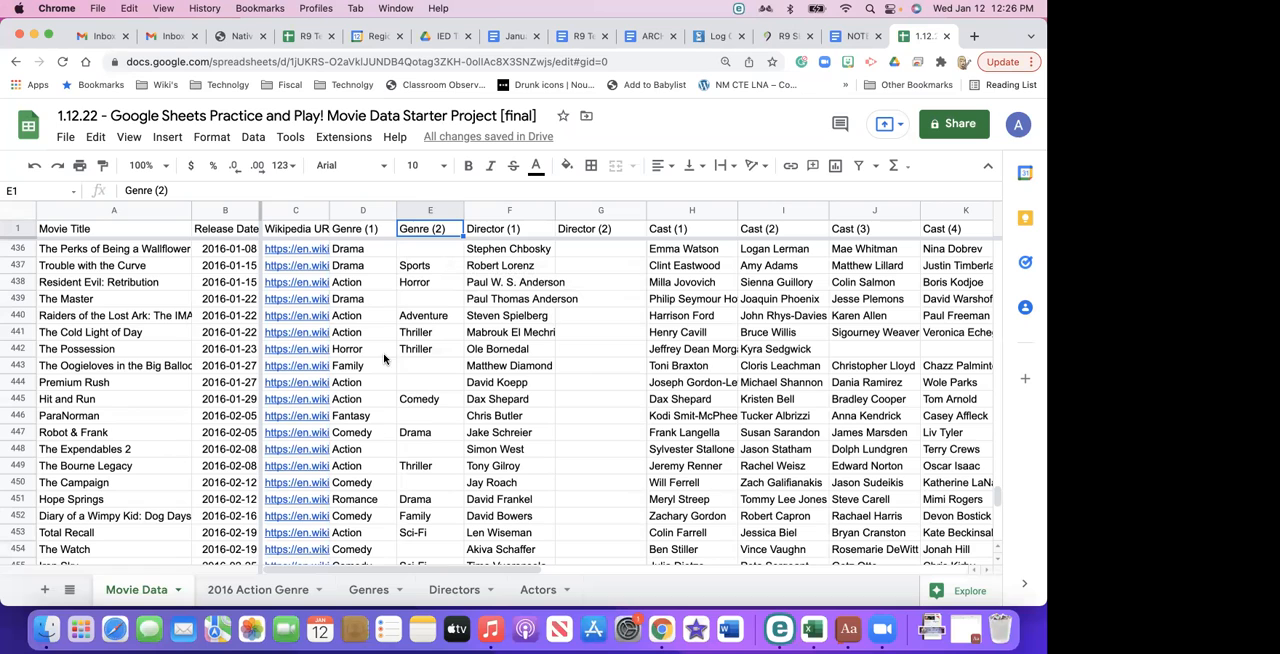
- Select the entire Movie Data sheet and apply the Ocean theme
click(253, 137)
mouse_move(221, 141)
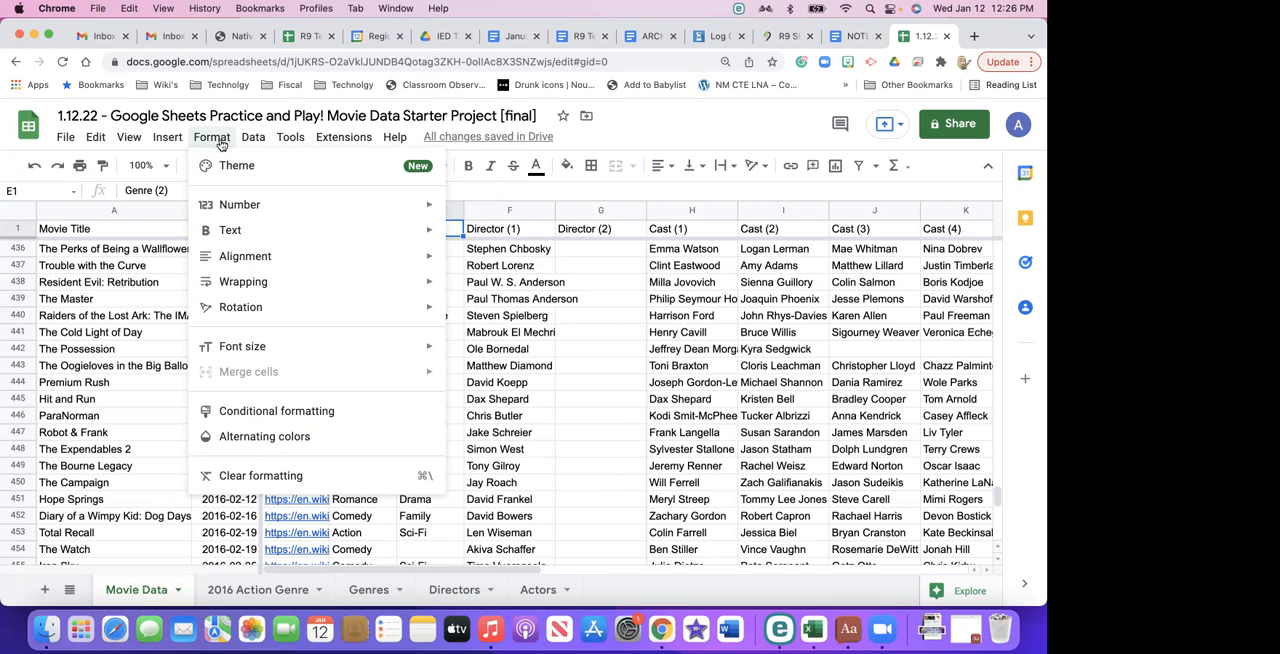
key(super+a)
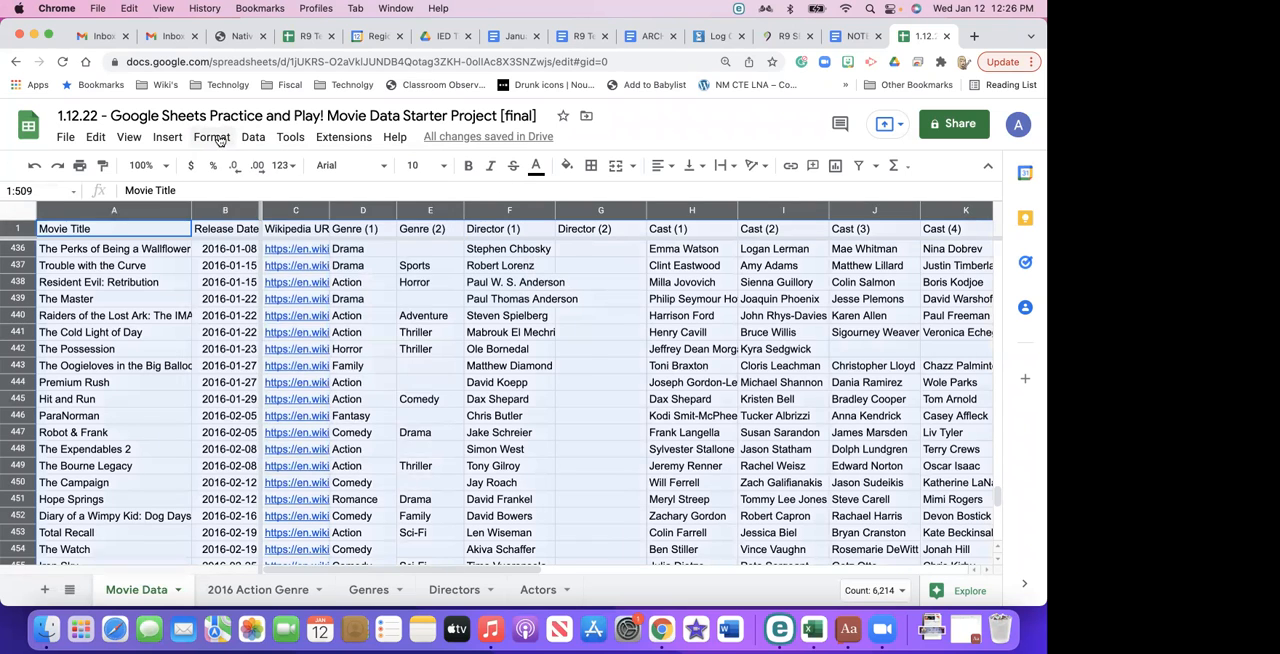
click(213, 138)
click(236, 166)
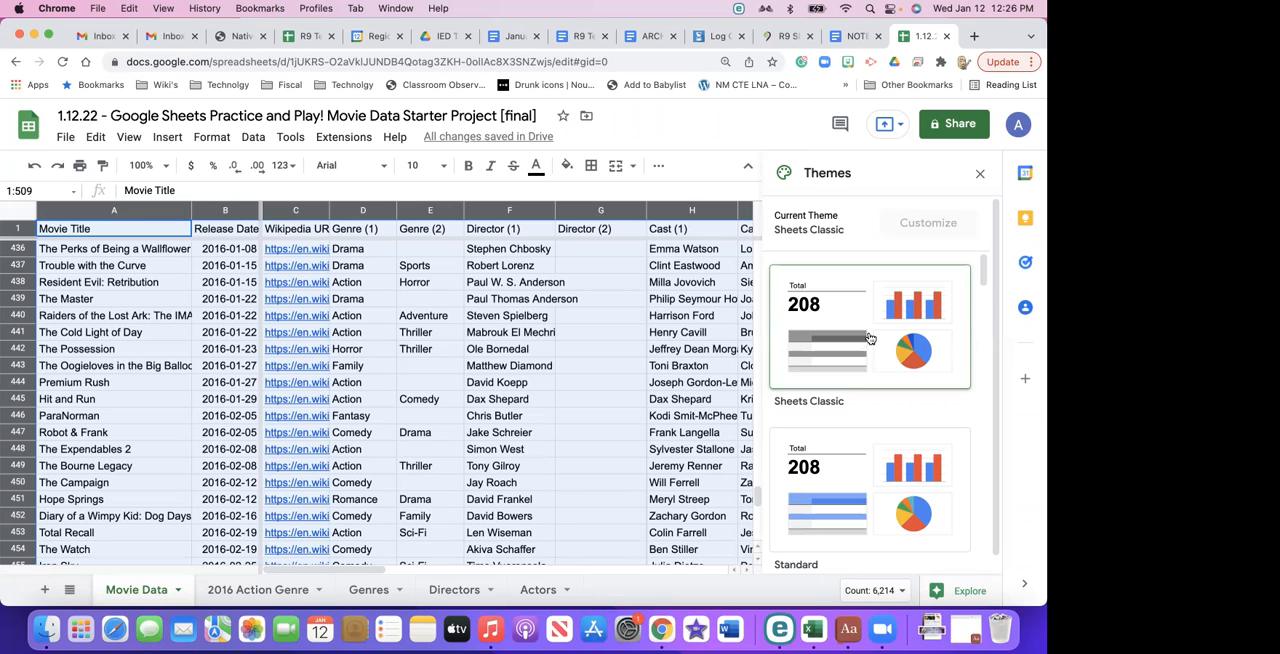
scroll(869, 338, down, 5)
scroll(870, 338, down, 8)
scroll(870, 338, down, 6)
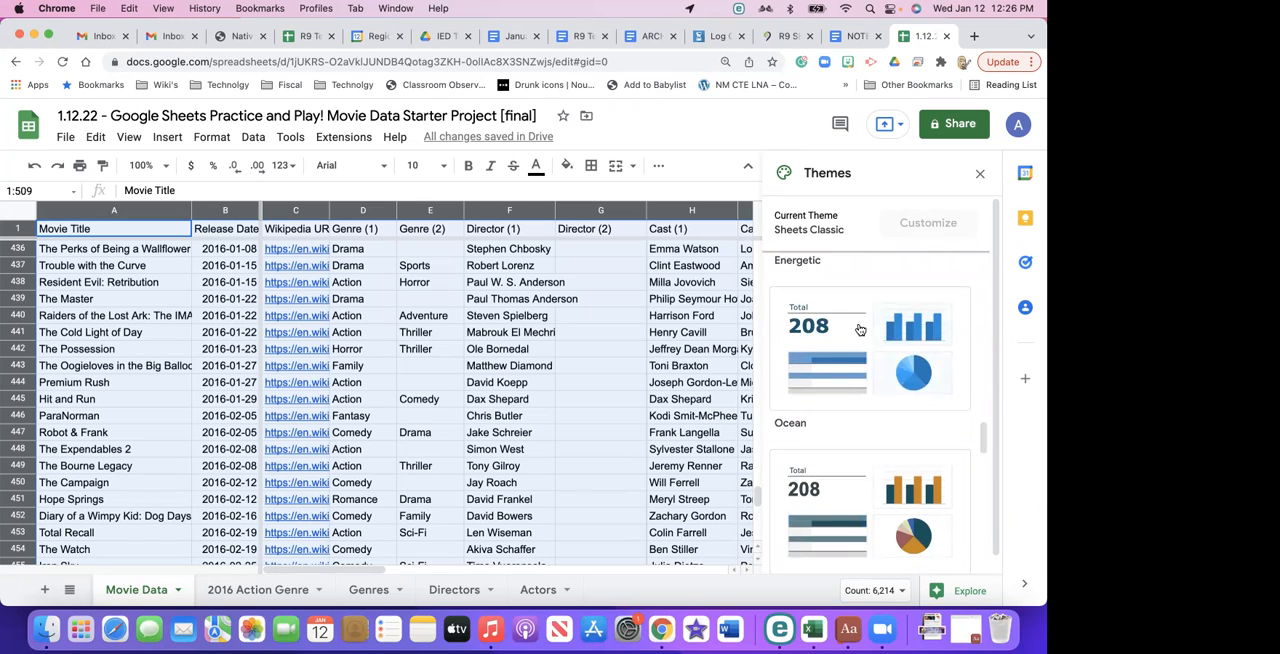
click(859, 328)
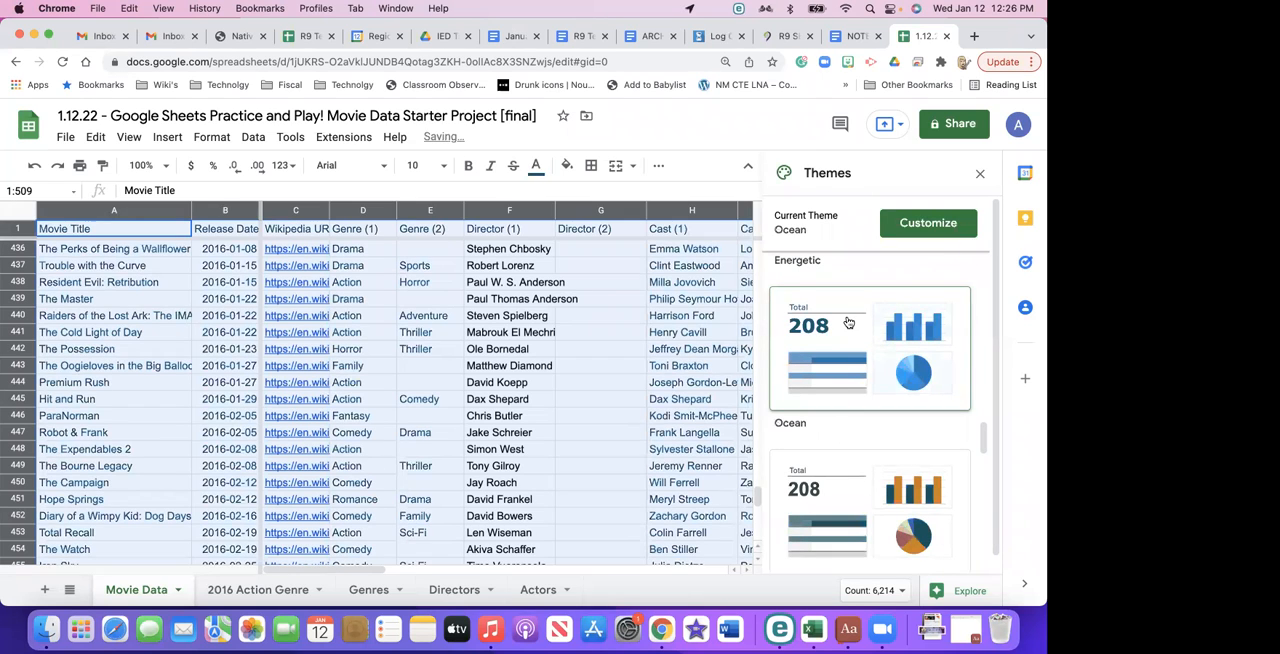
click(979, 174)
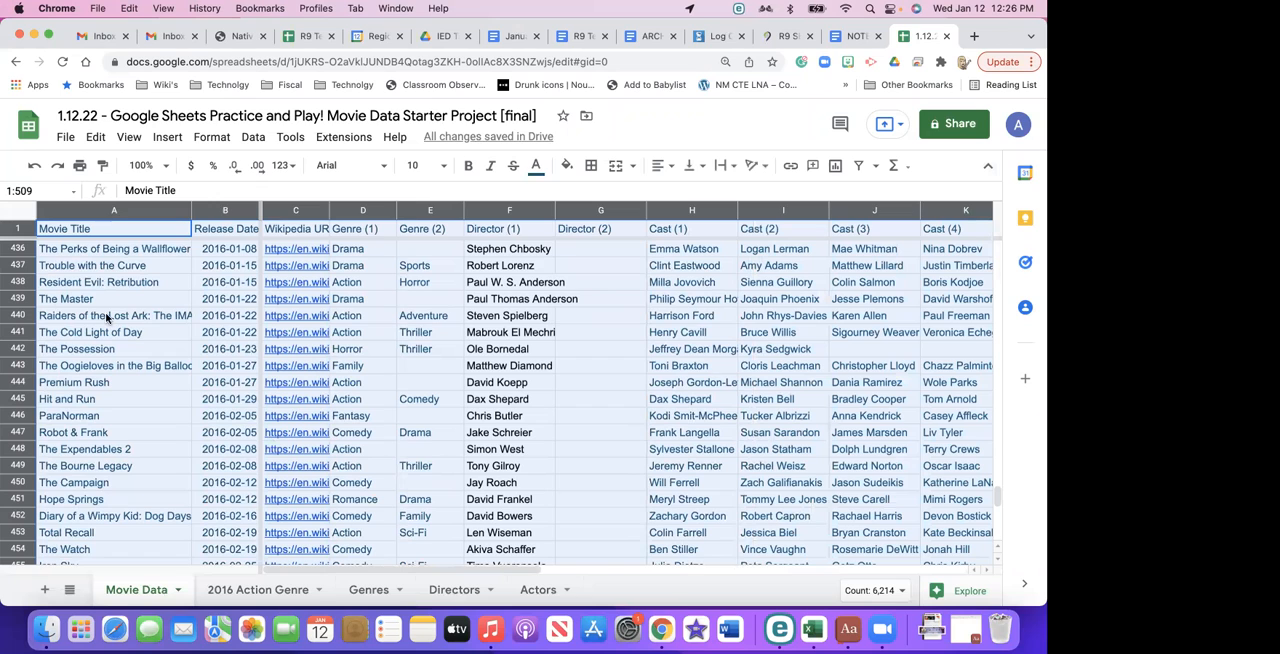
- Insert a chart from the whole Movie Data selection and close the chart editor
click(212, 137)
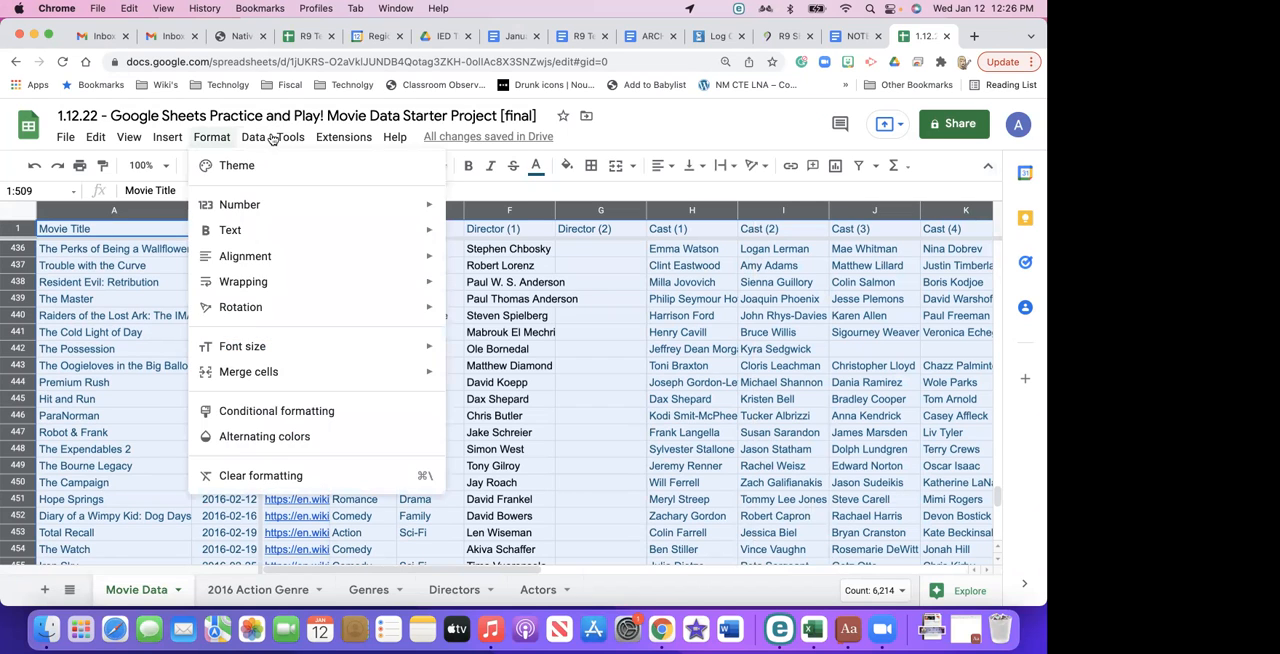
mouse_move(262, 138)
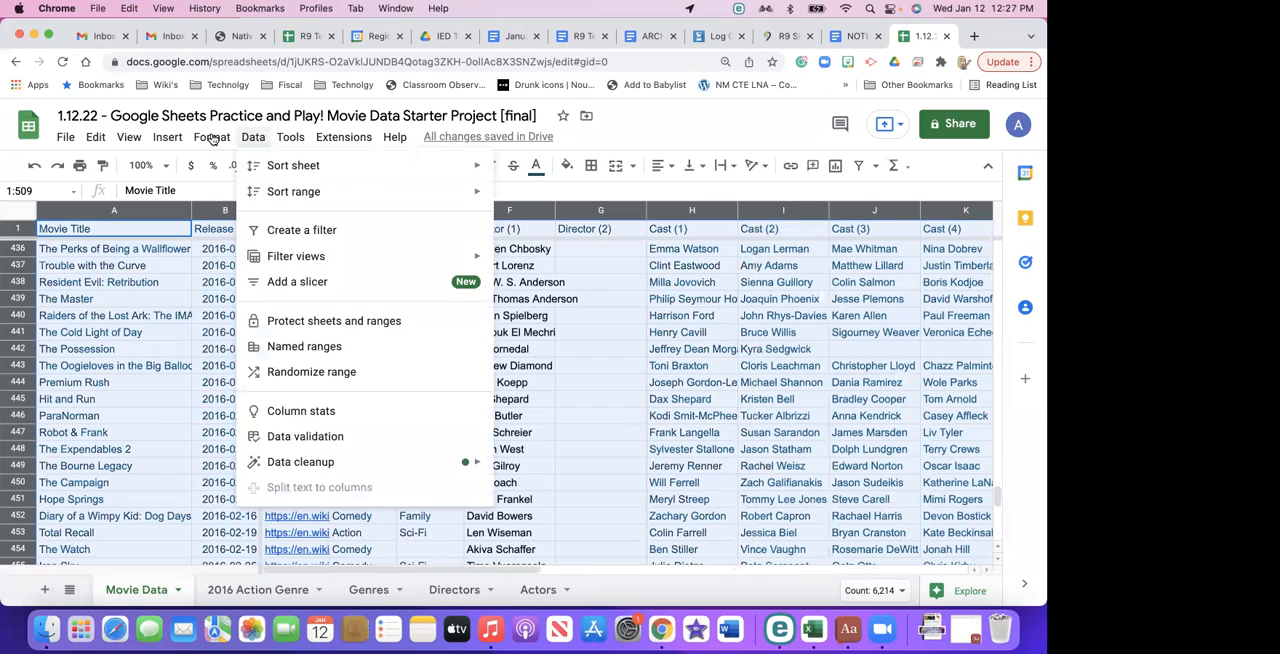
mouse_move(168, 137)
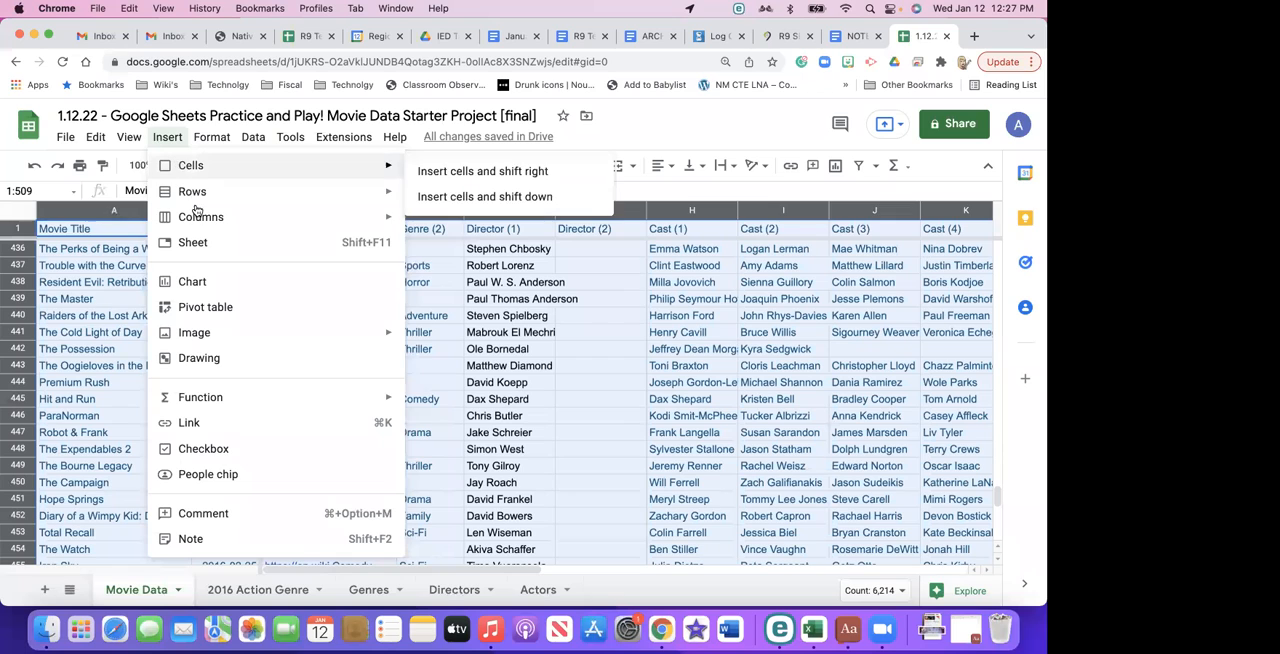
mouse_move(196, 214)
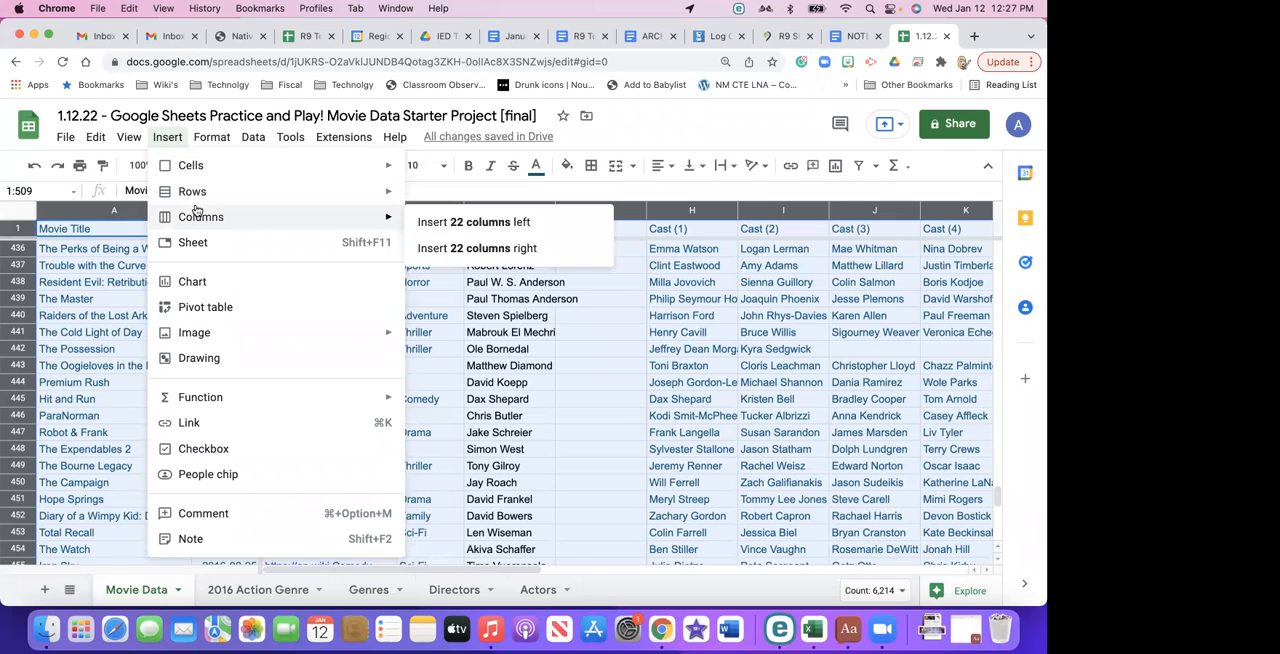
click(195, 281)
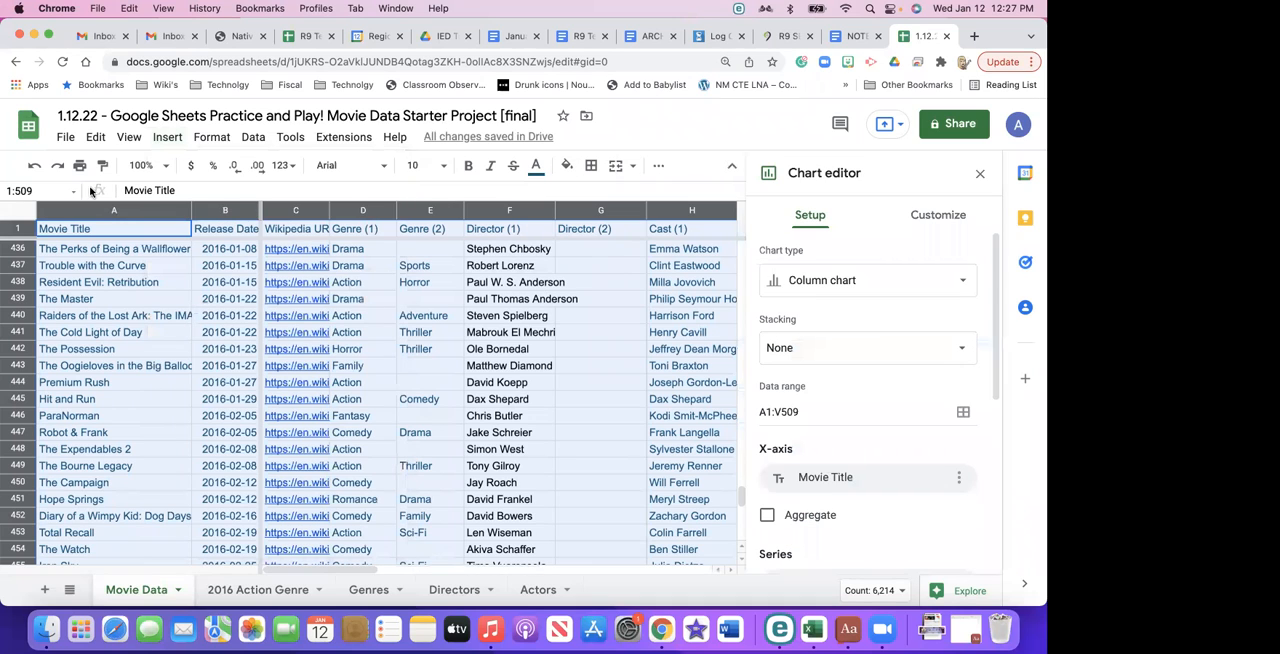
click(167, 137)
click(100, 298)
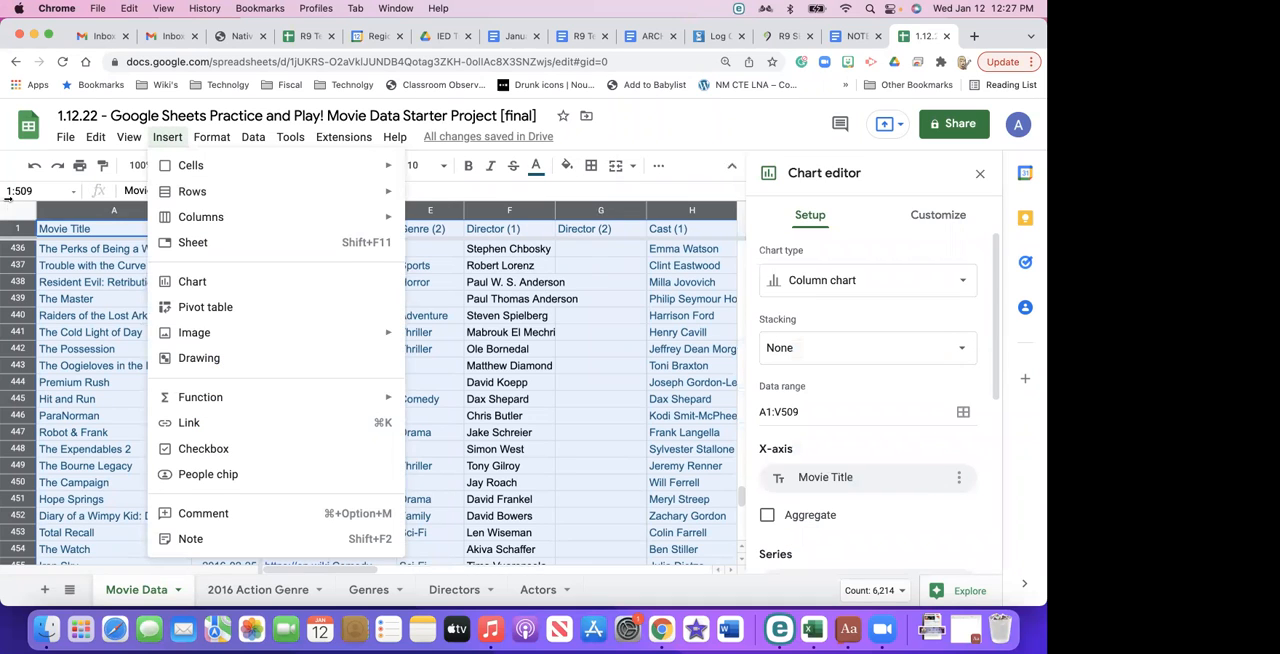
click(5, 207)
- Insert another chart from the selected movie data and set its type to 100% stacked column chart
click(167, 137)
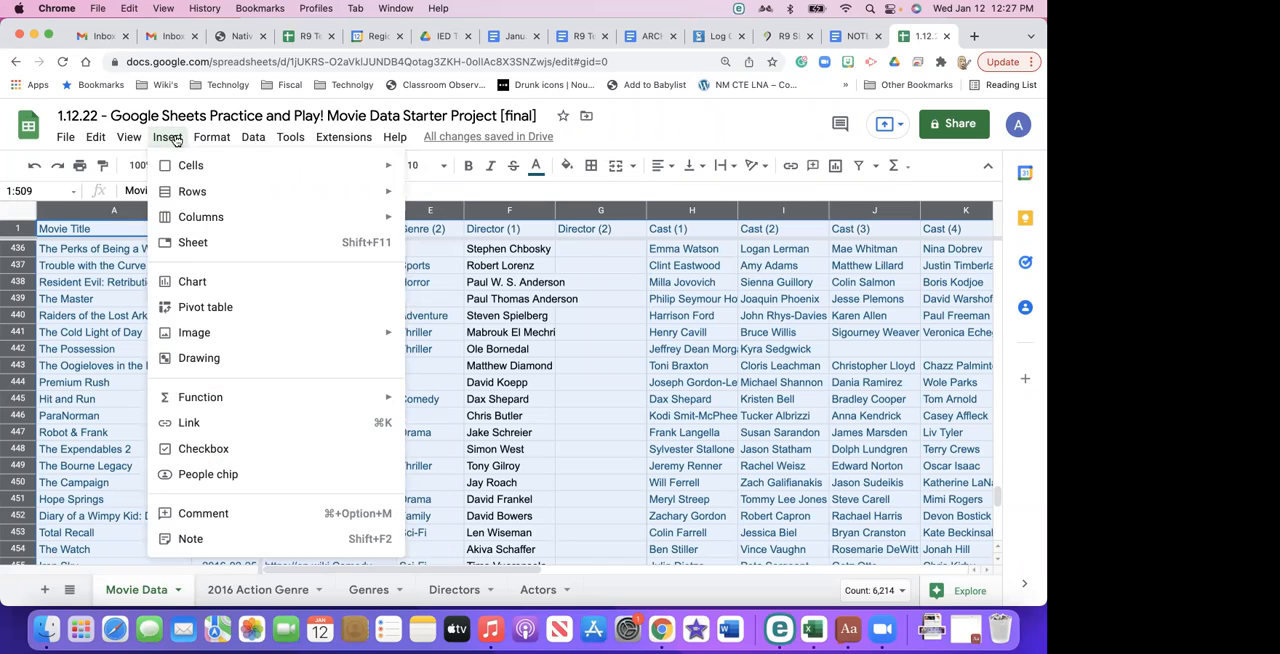
click(192, 281)
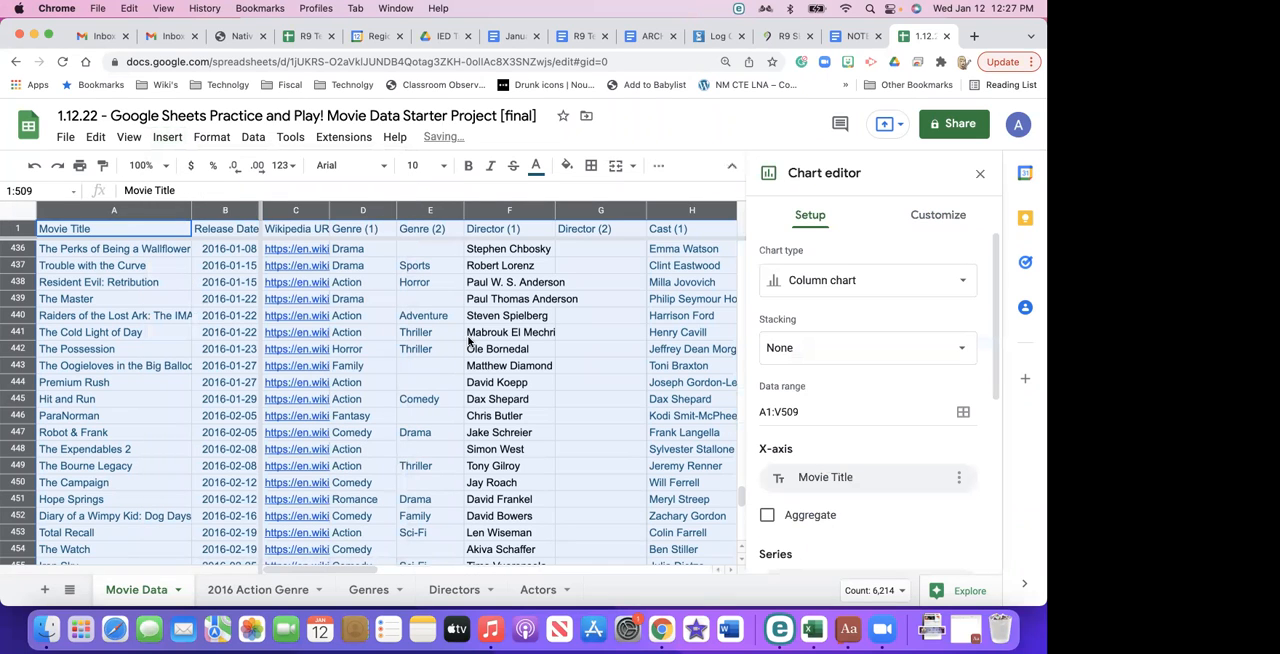
click(929, 282)
scroll(790, 350, down, 2)
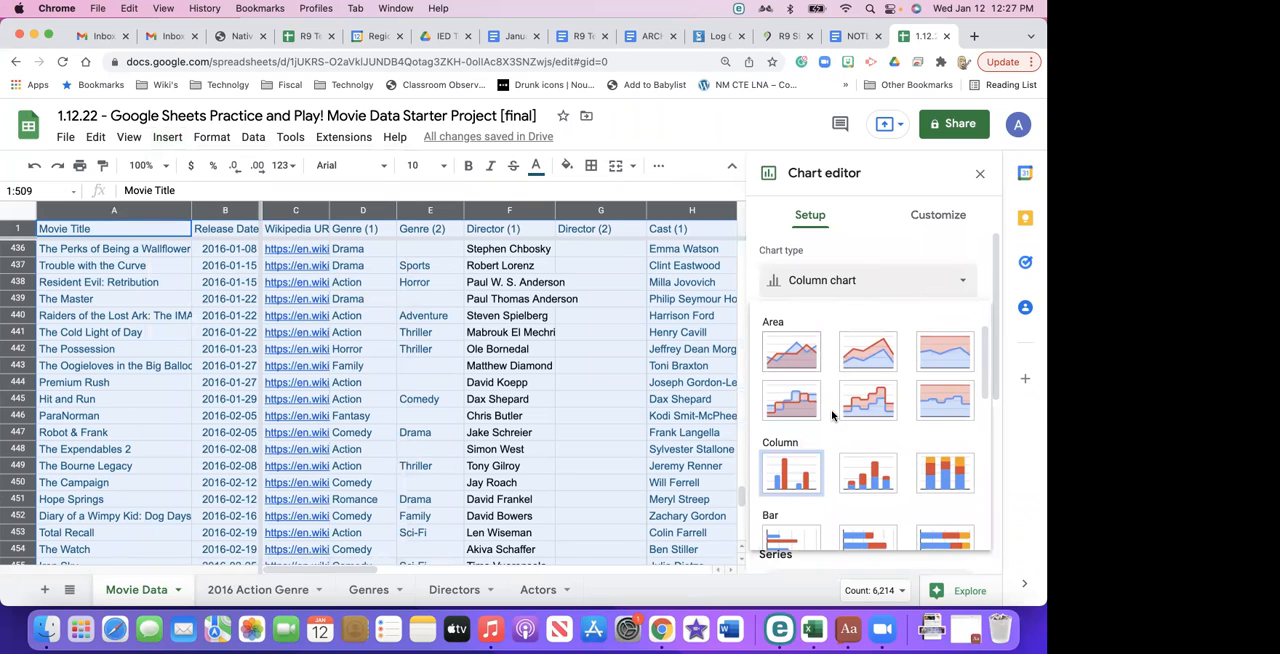
click(938, 480)
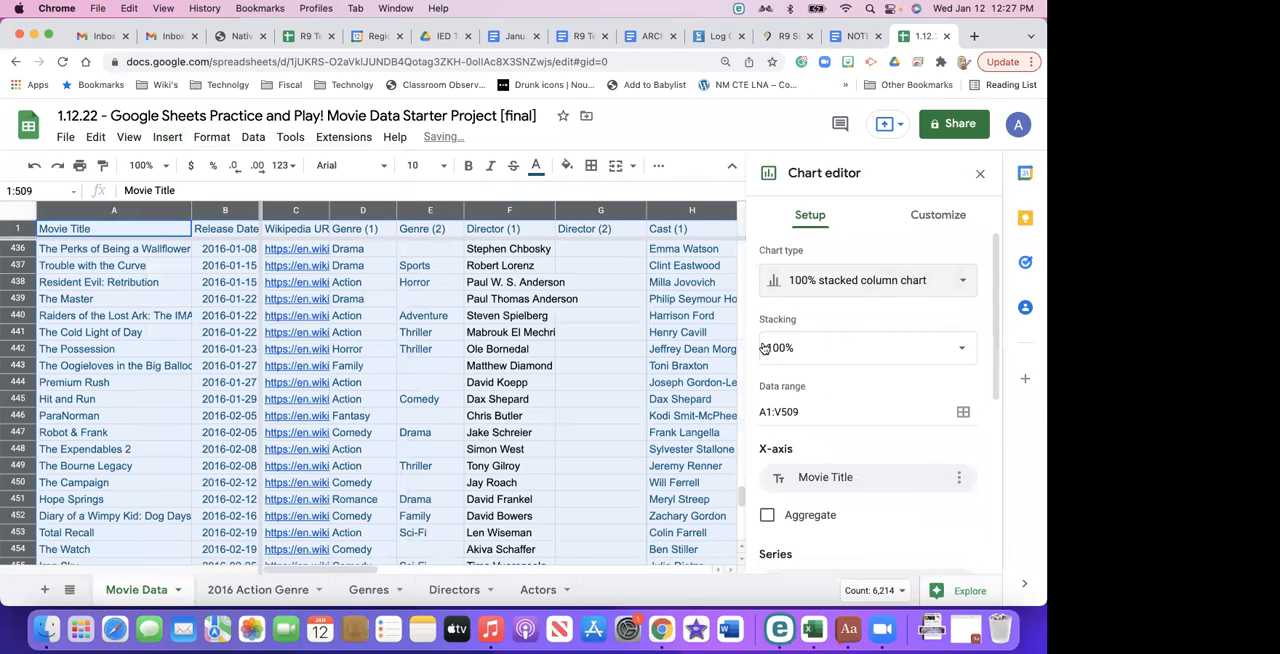
scroll(928, 509, down, 5)
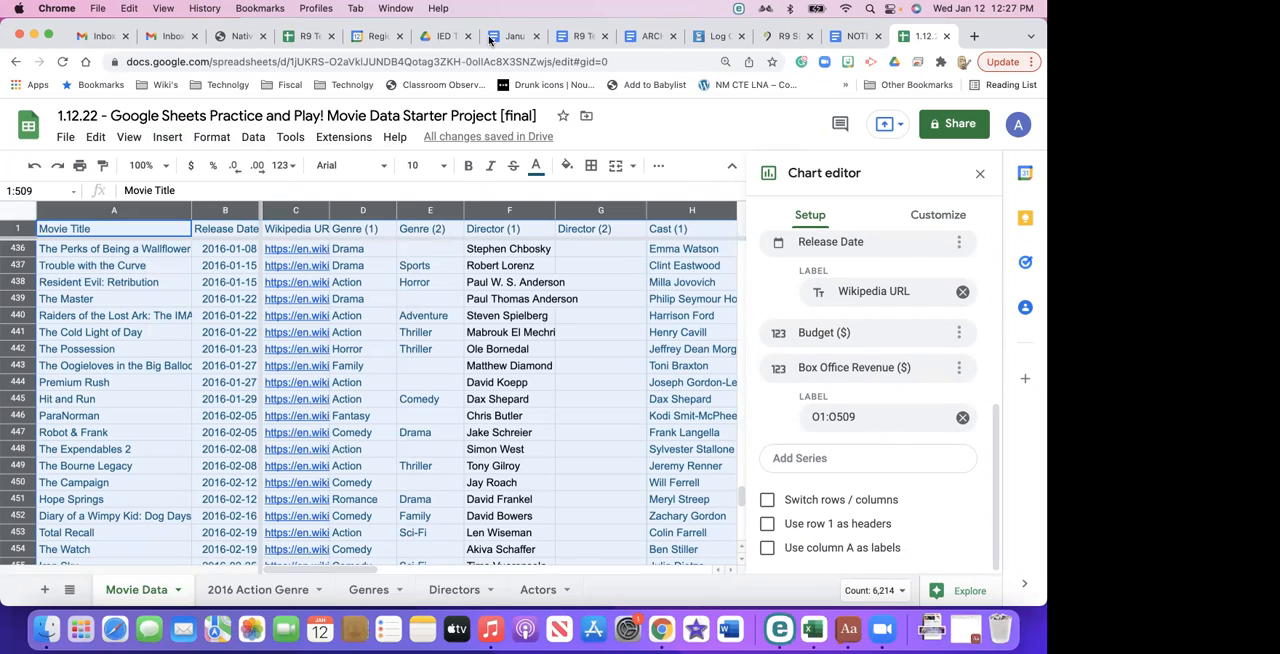
click(278, 352)
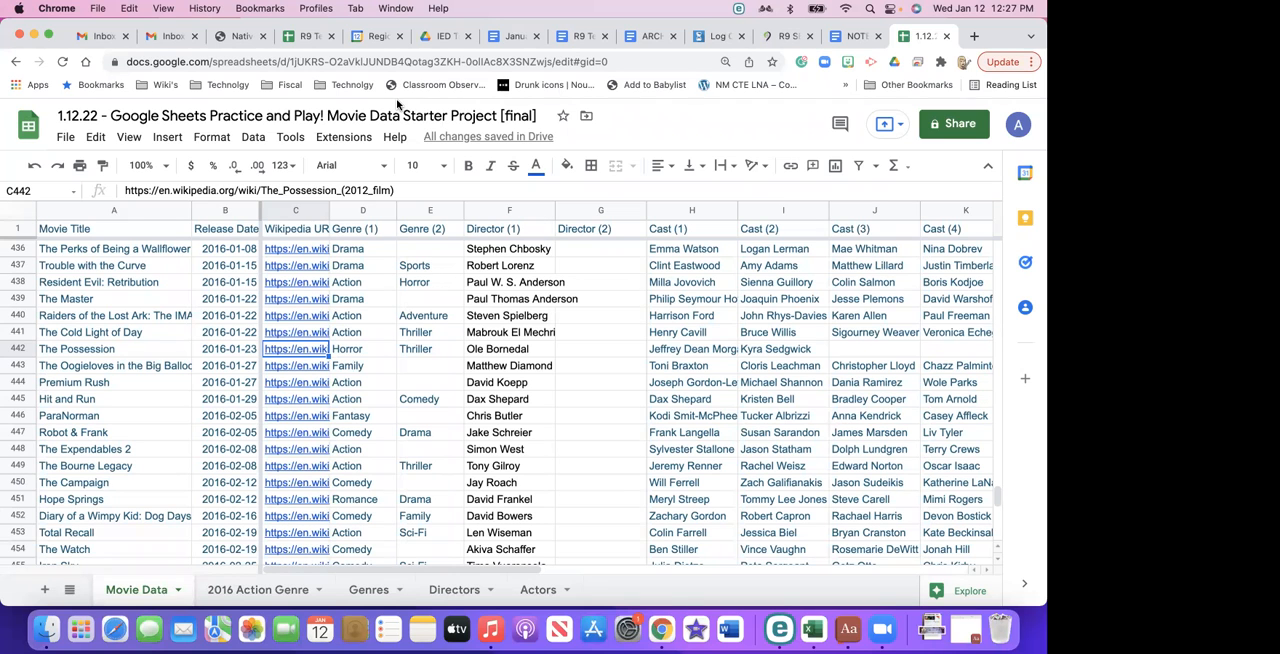
- Select the entire Movie Data sheet and unfreeze its rows
scroll(163, 338, up, 10)
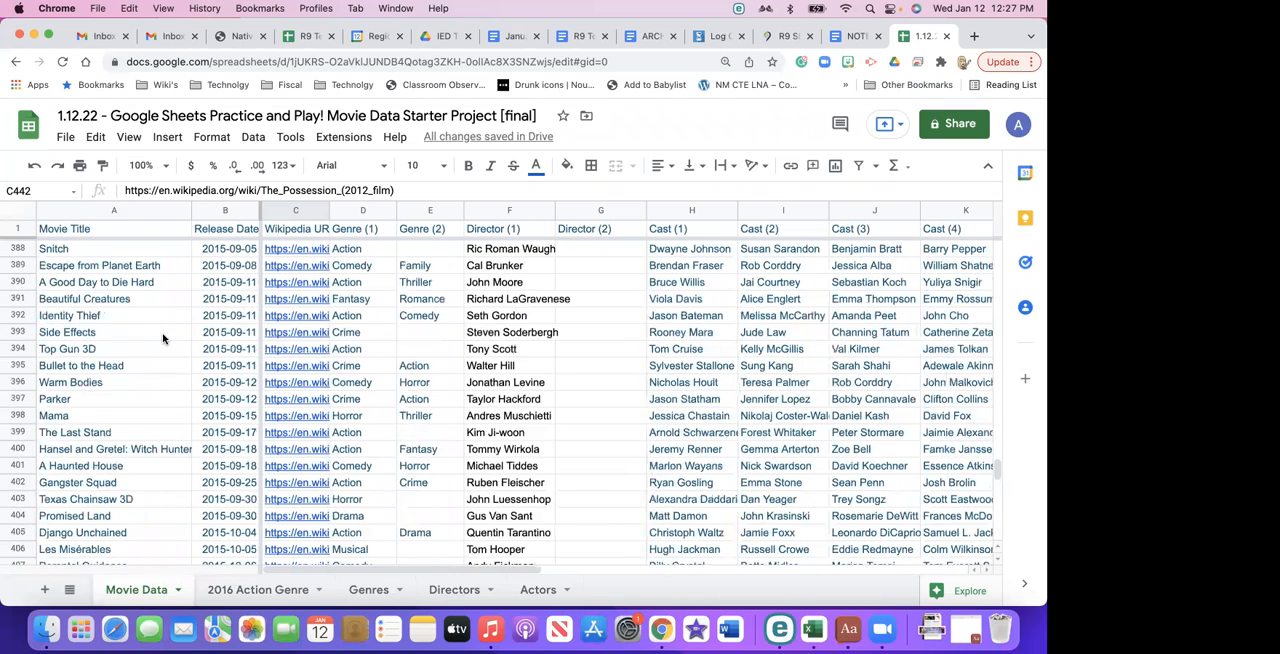
scroll(163, 338, up, 20)
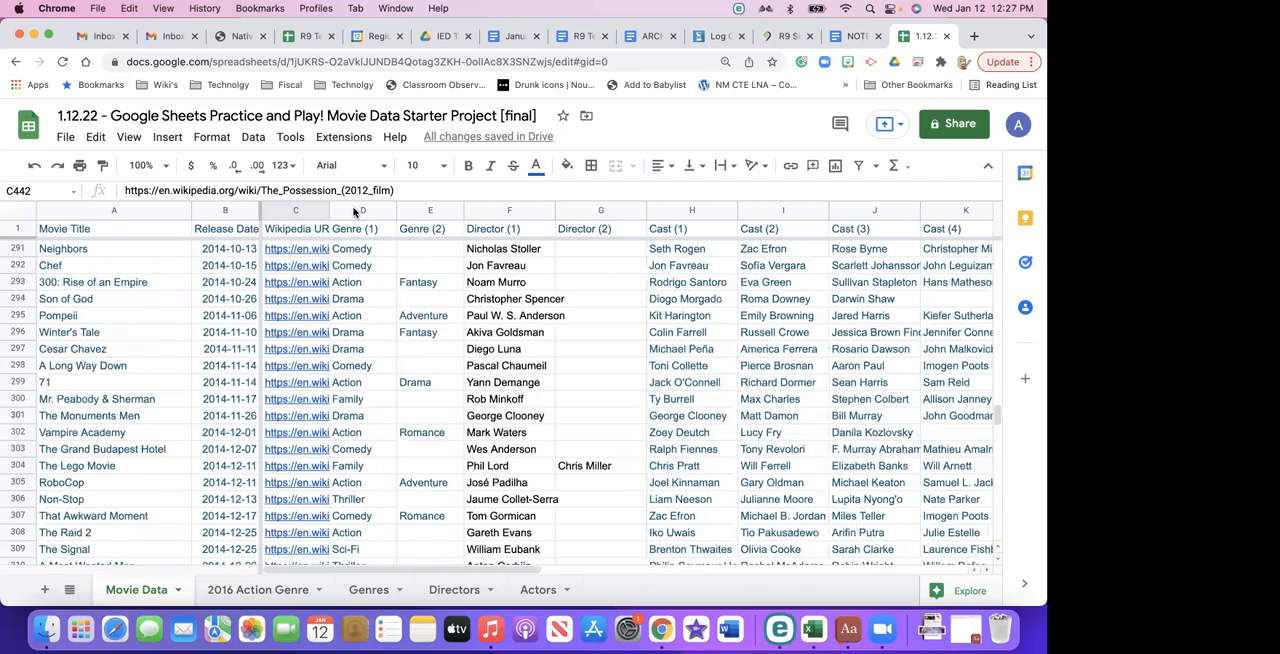
scroll(353, 211, up, 3)
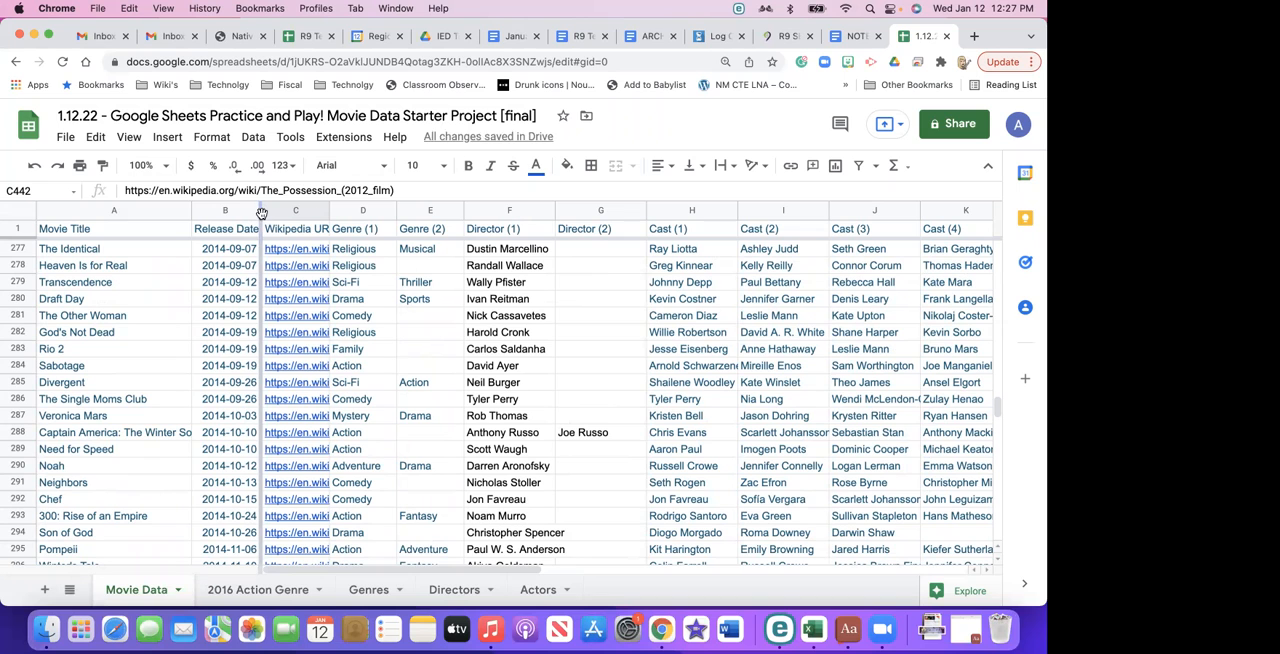
click(20, 214)
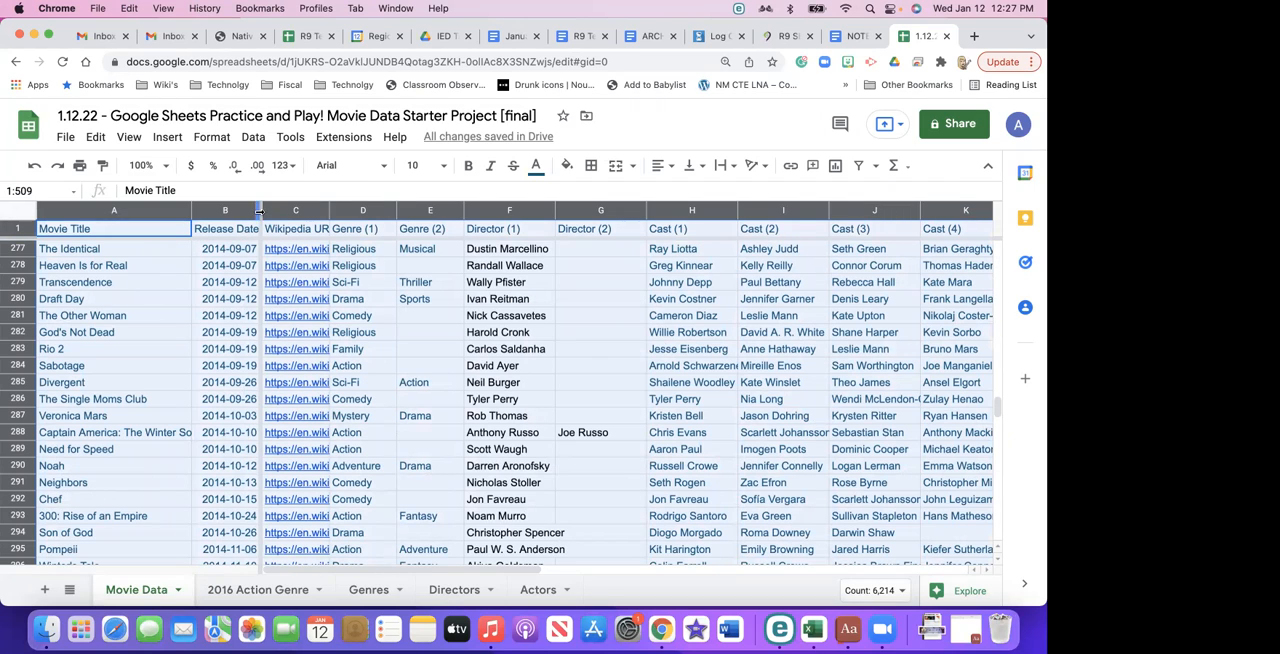
click(260, 213)
click(56, 211)
click(26, 216)
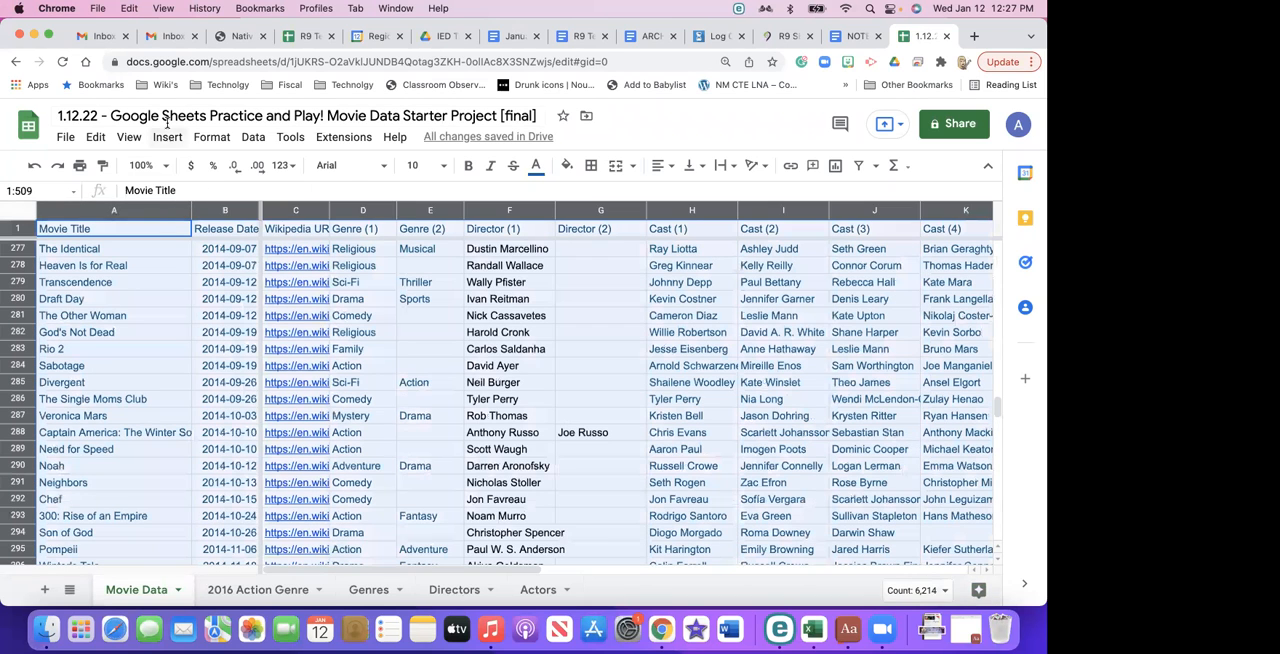
click(167, 137)
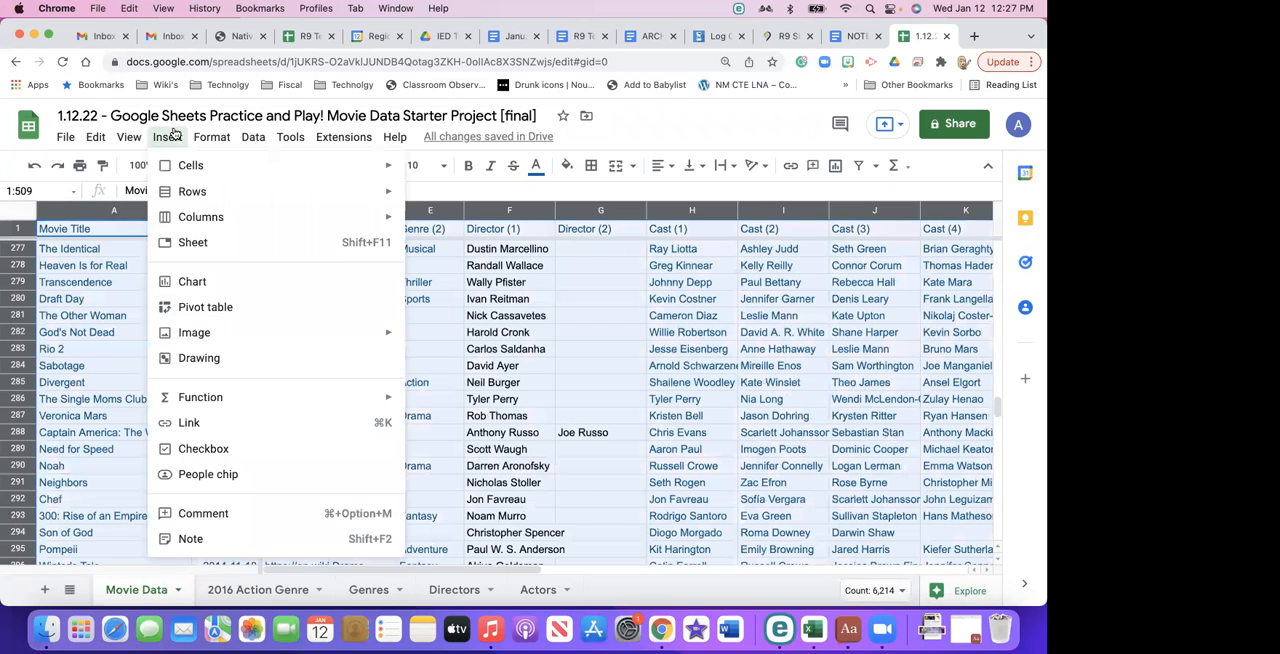
click(131, 137)
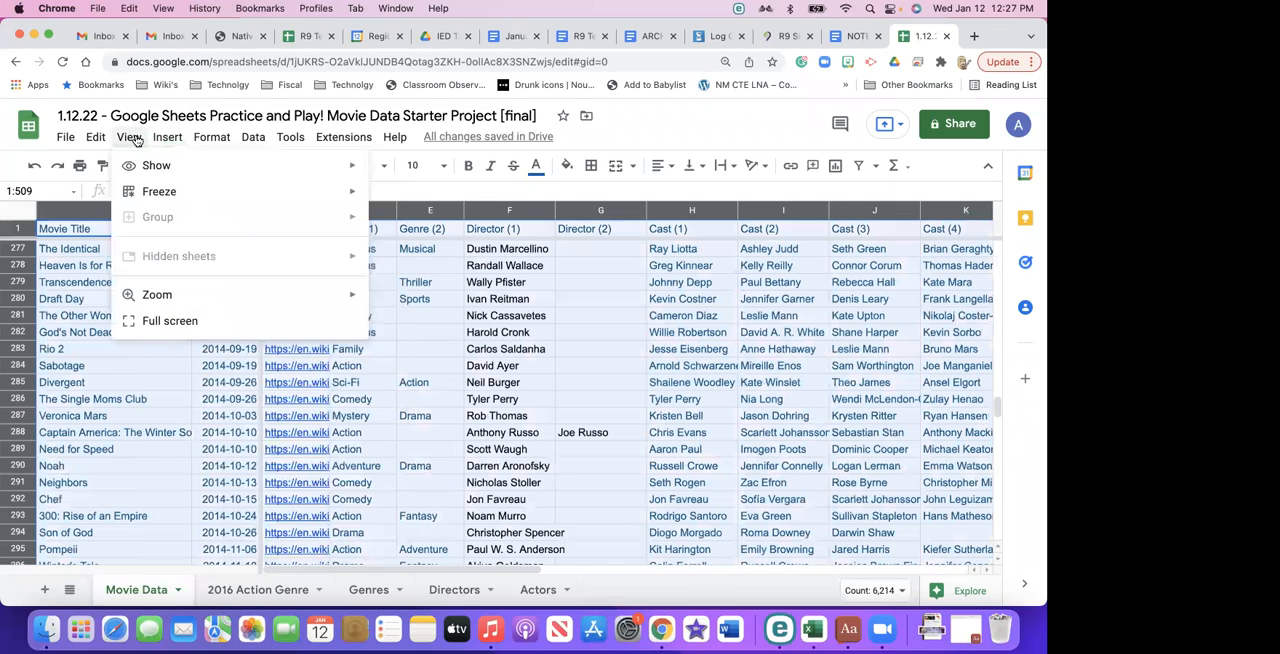
mouse_move(157, 199)
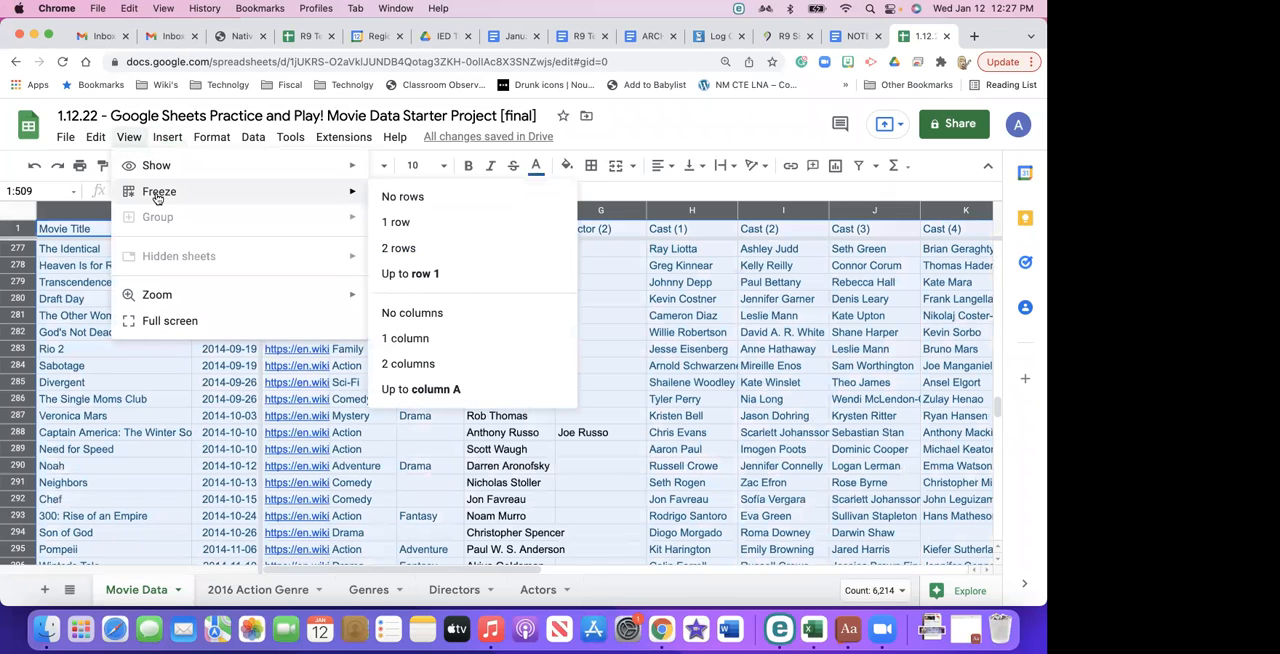
click(432, 197)
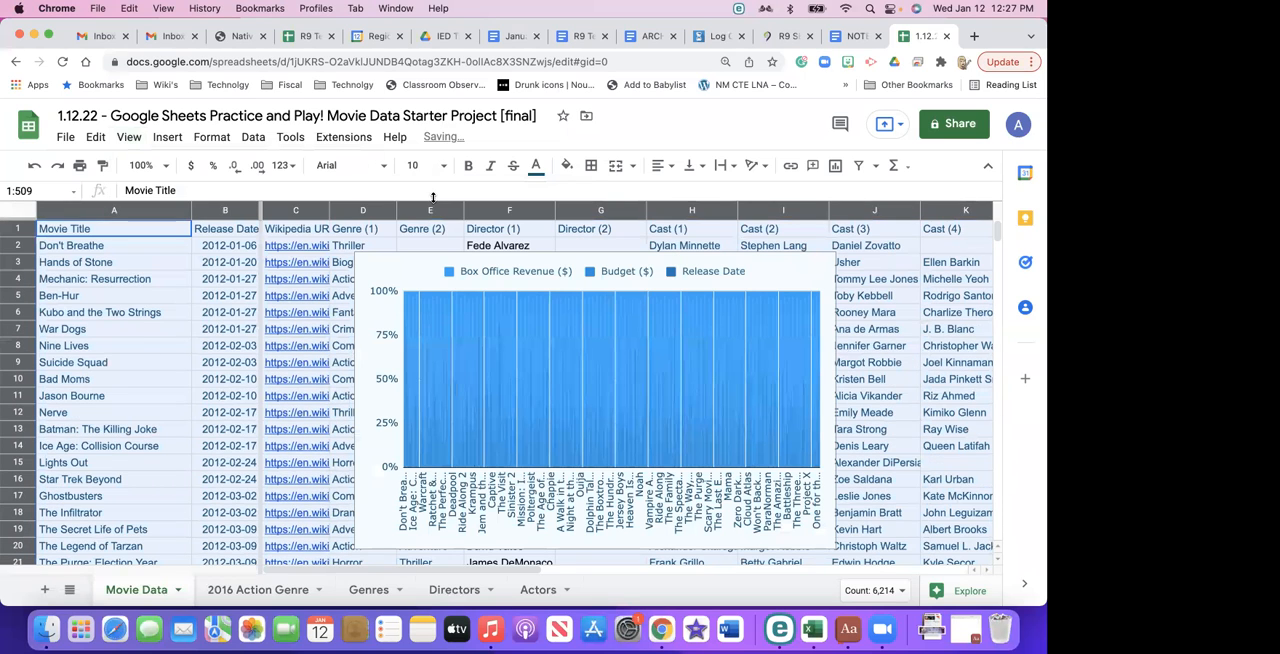
- Delete the 100% stacked column chart covering the movie data
click(396, 276)
click(247, 300)
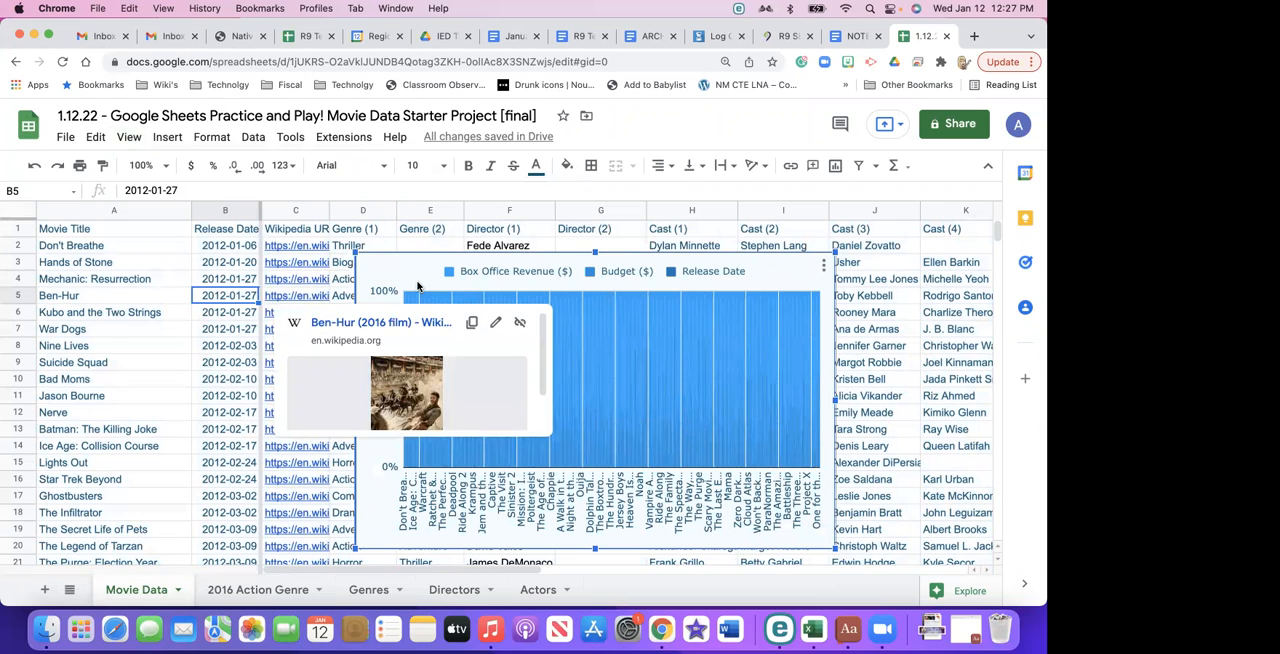
key(Delete)
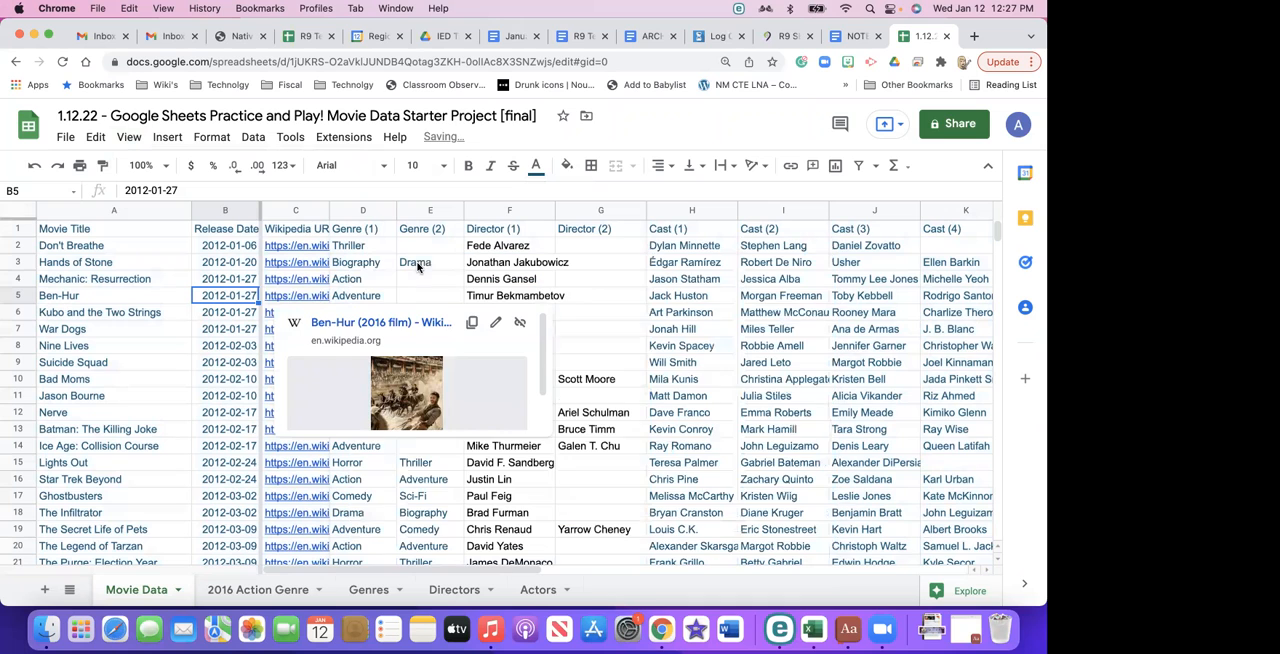
click(162, 316)
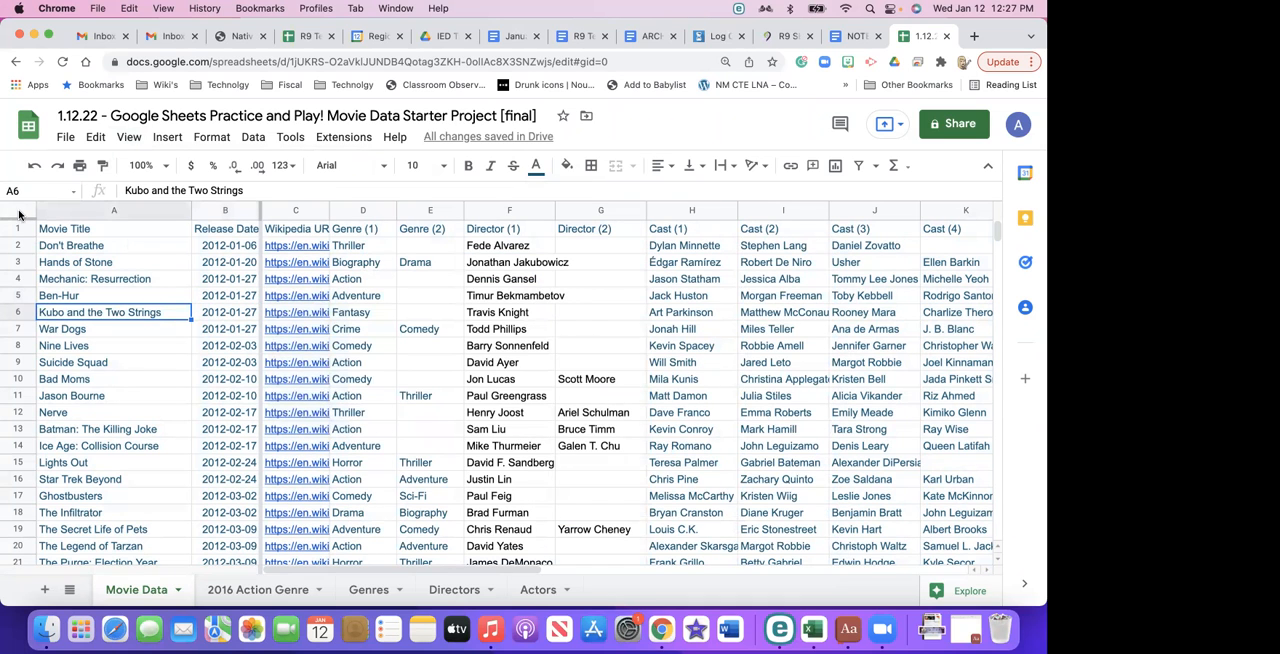
- With the entire sheet selected, freeze it up to row 1 and freeze the first 2 columns
click(19, 214)
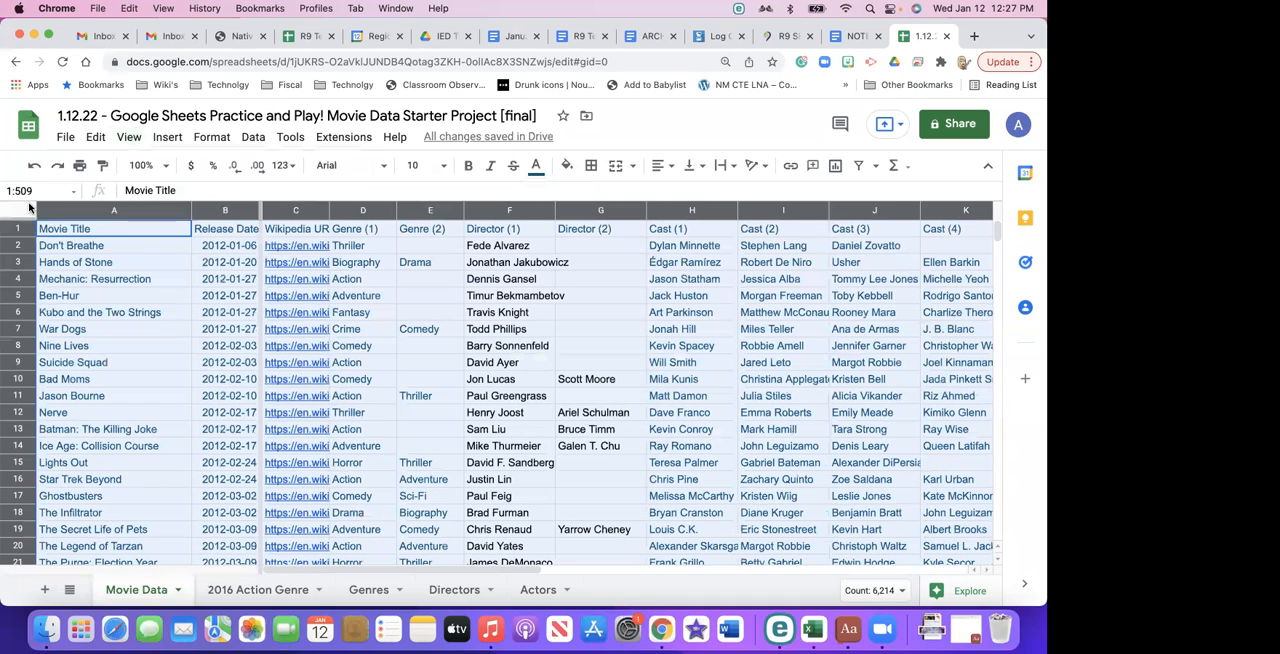
click(129, 137)
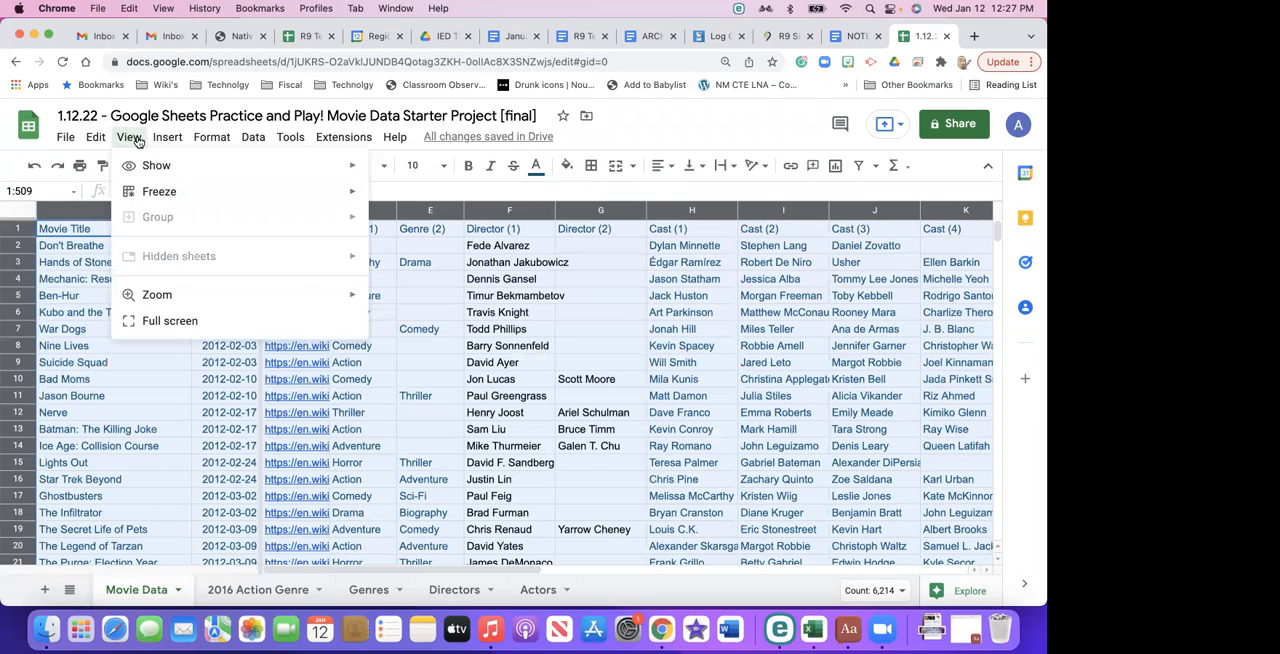
mouse_move(155, 190)
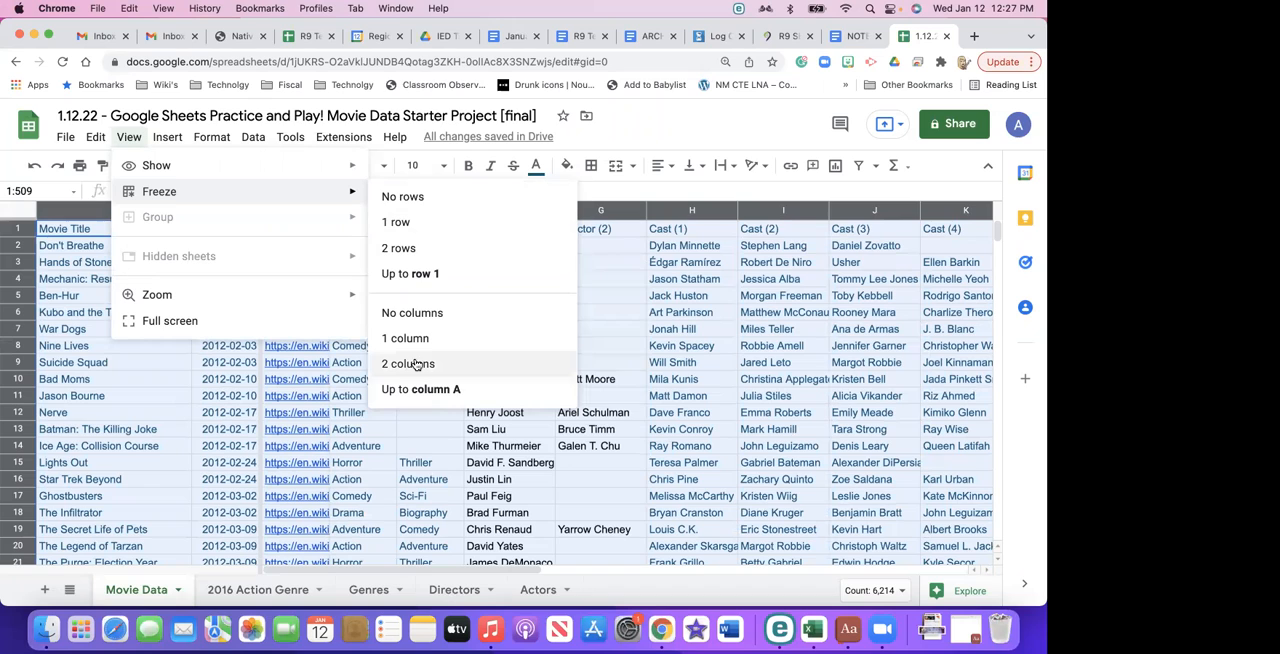
click(425, 276)
click(133, 140)
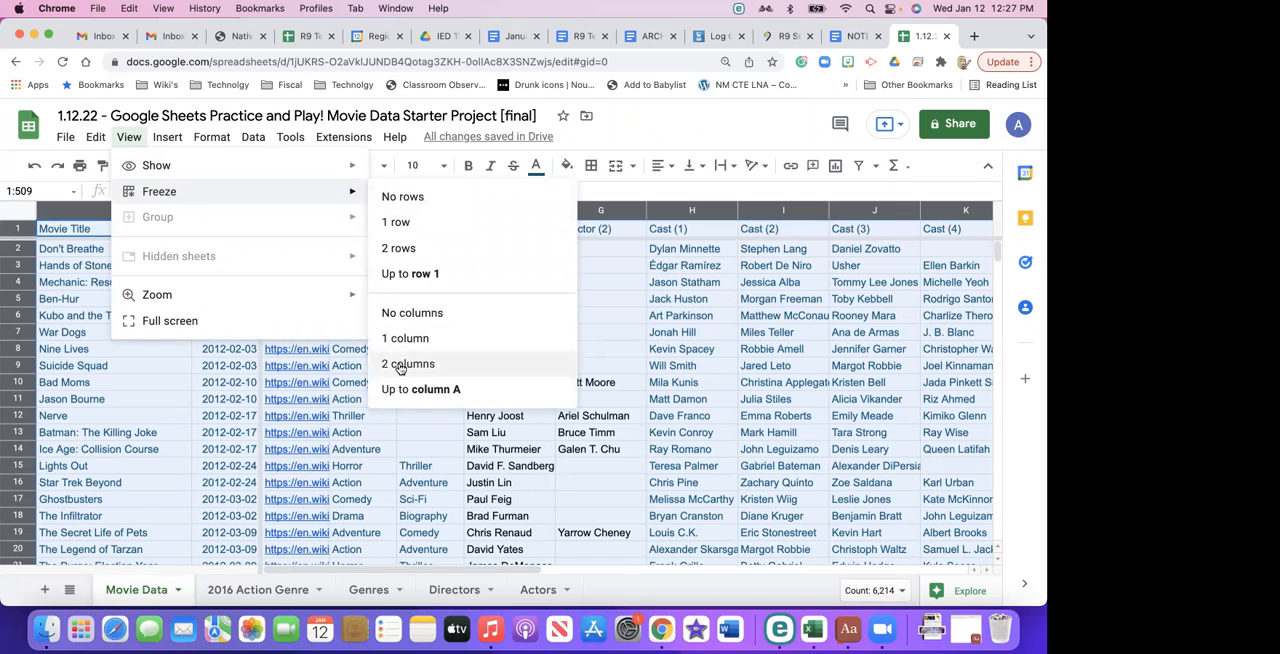
click(400, 366)
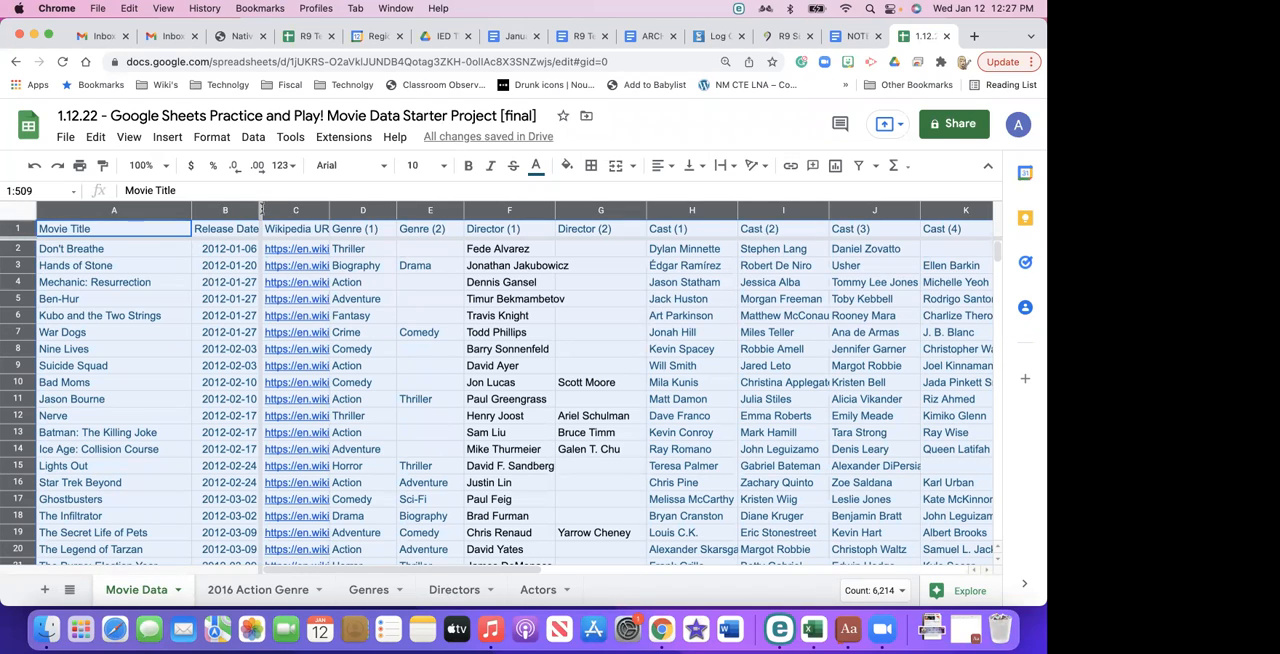
- Move across the header row past the Box Office Revenue column and back to check how the frozen columns behave
click(232, 264)
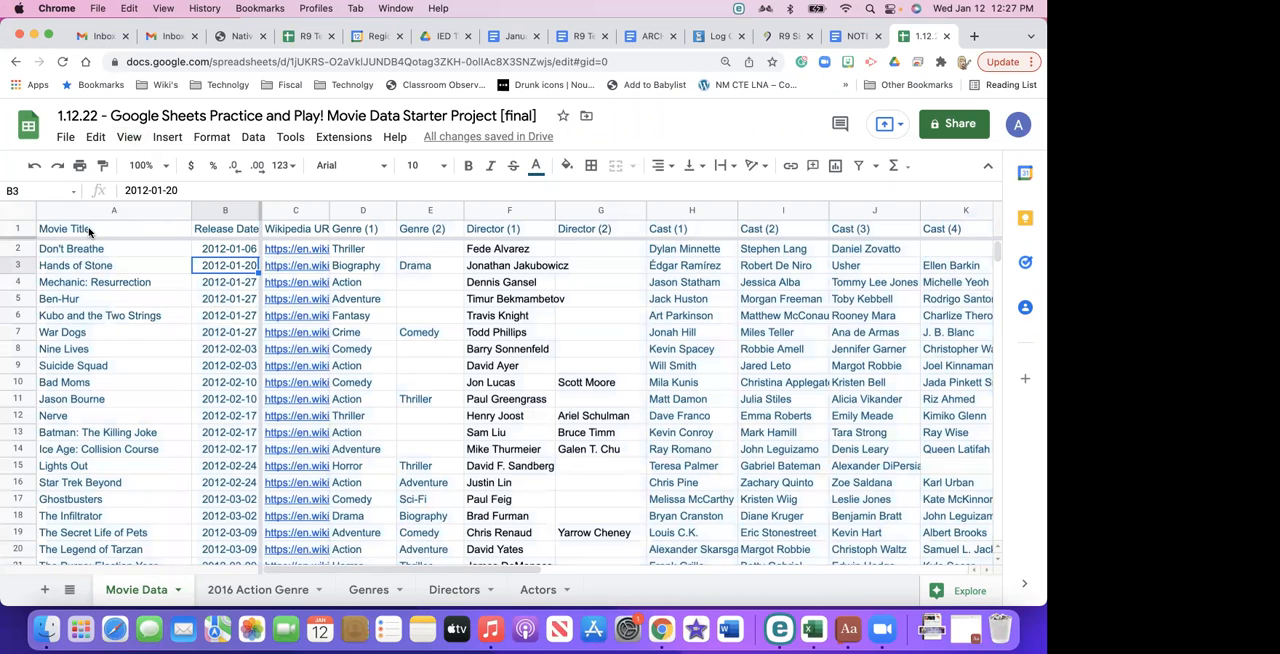
click(115, 209)
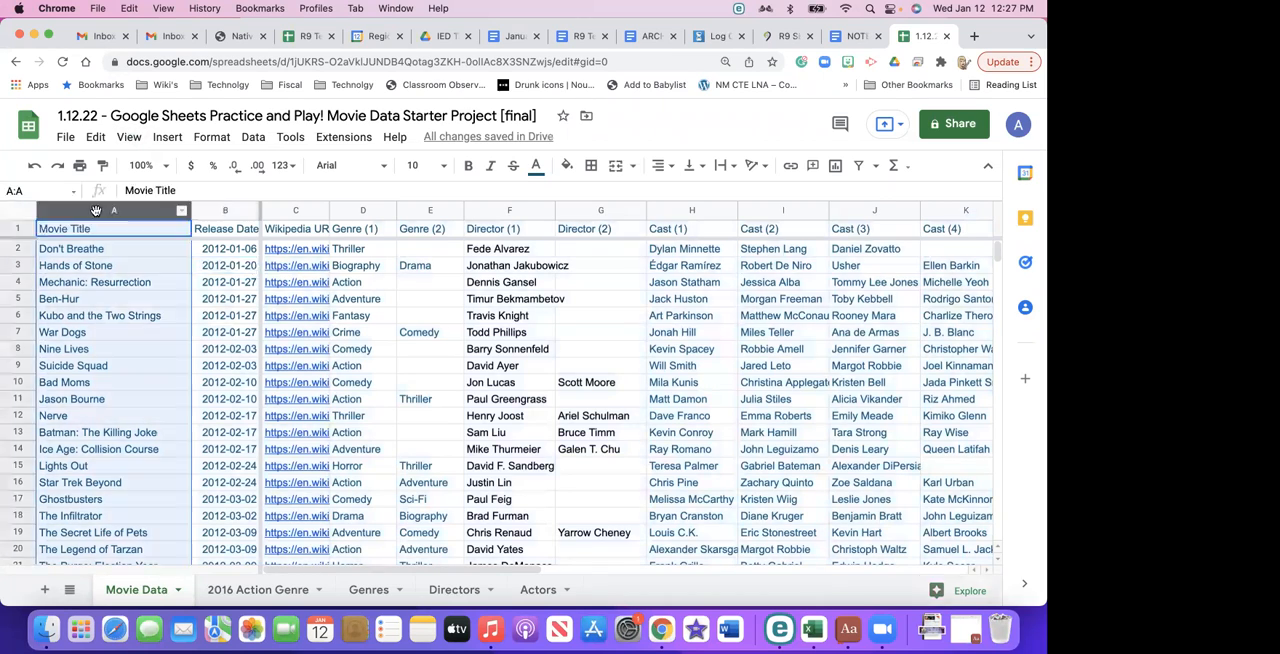
key(Right)
key(Right)
key(Right)
key(Right)
key(Right)
key(Right)
key(Right)
key(Right)
key(Right)
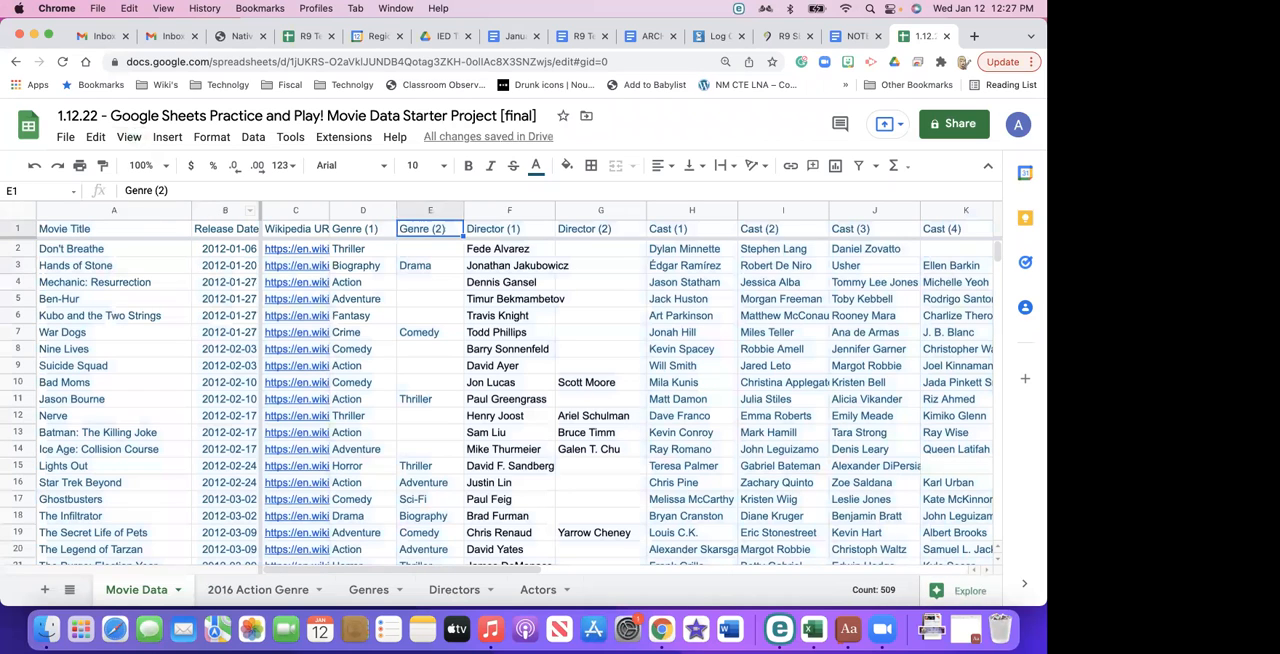
key(Right)
key(Right)
key(Right)
key(Right)
key(Right)
key(Right)
key(Right)
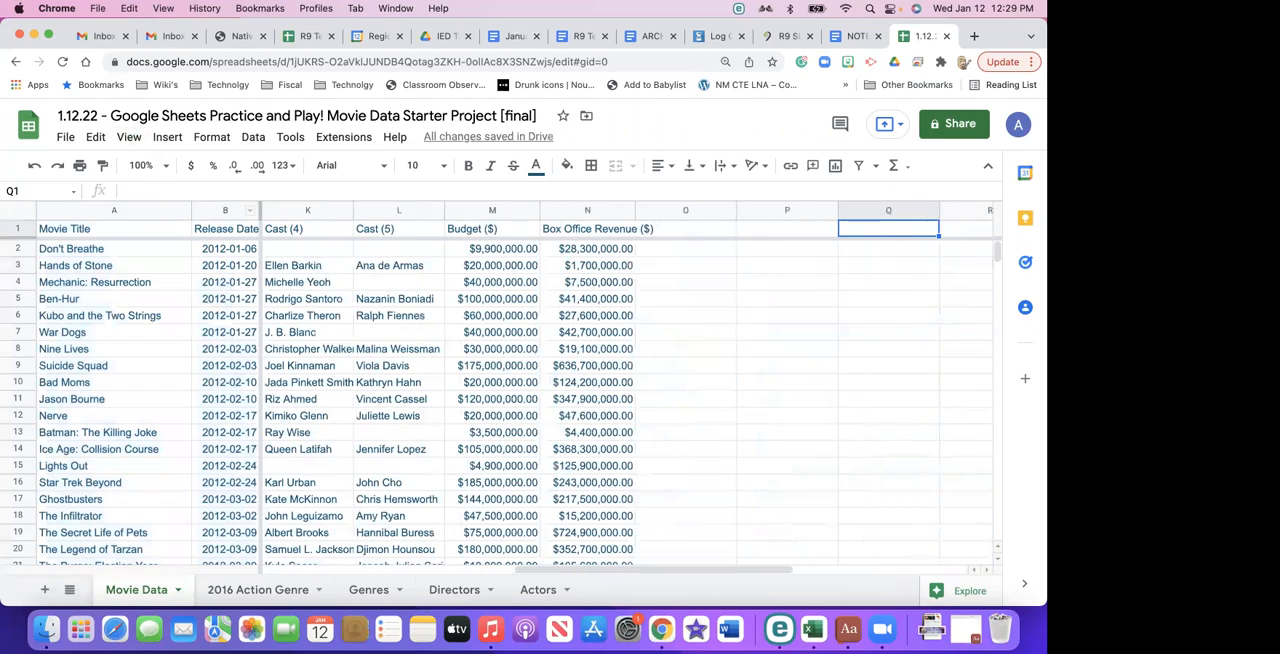
key(Left)
key(Left)
key(Left)
key(Left)
key(Left)
key(Left)
key(Left)
key(Left)
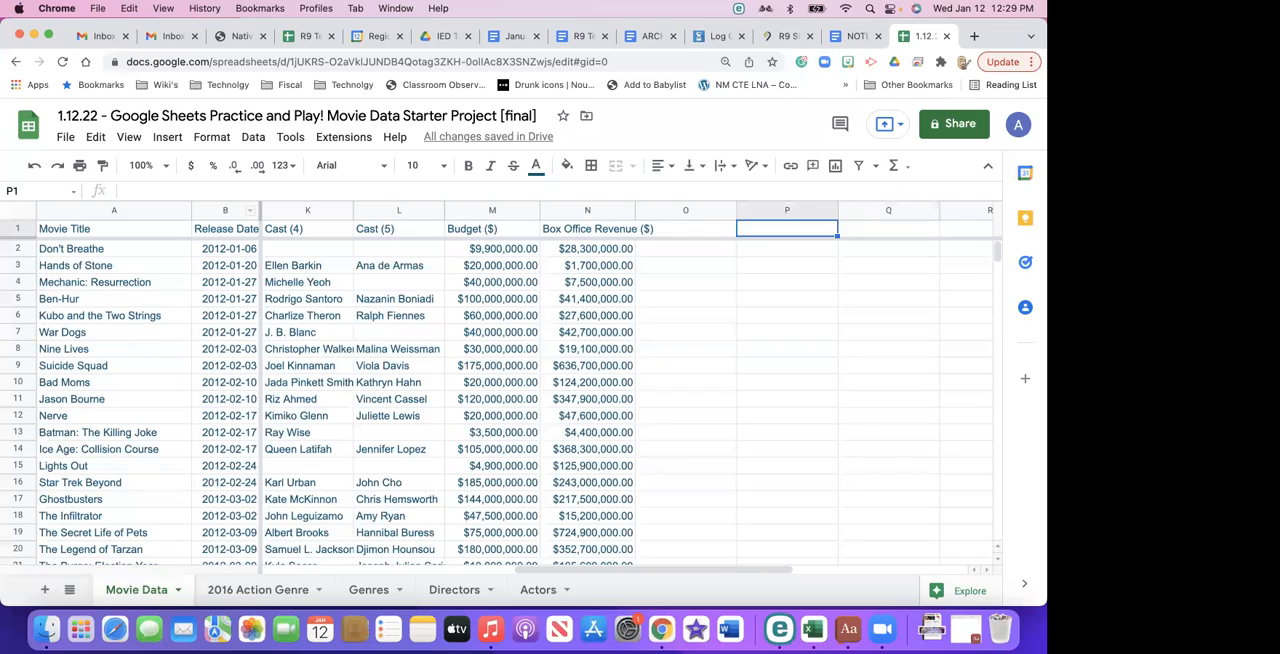
key(Left)
key(Left)
key(Left)
key(Left)
key(Left)
key(Left)
key(Left)
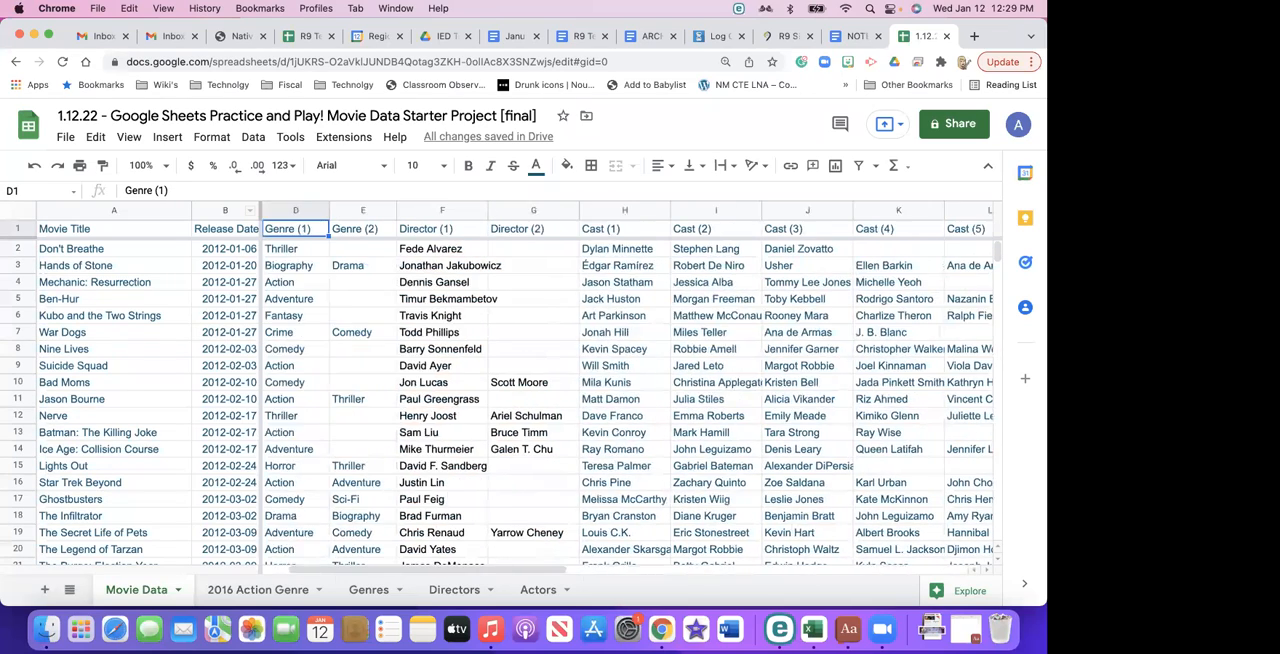
key(Left)
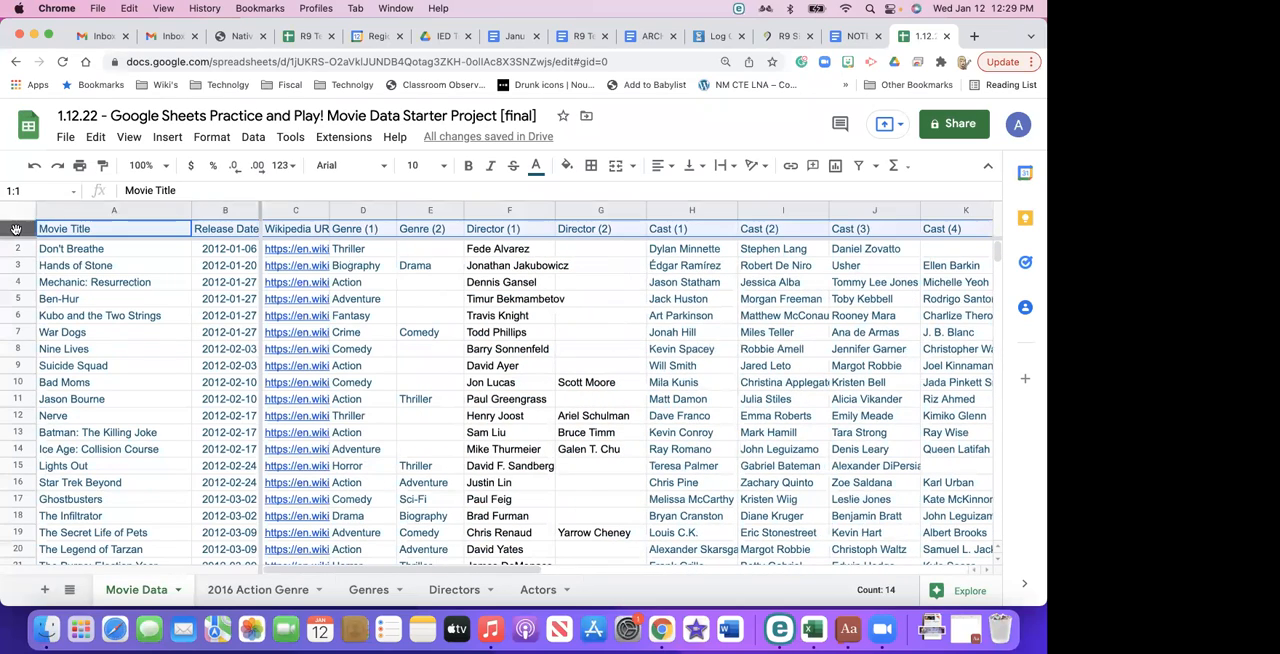
- Move down through the movie rows and back to row 1 to check how the frozen header row behaves
key(Down)
key(Down)
key(Down)
key(Down)
key(Down)
key(Down)
key(Down)
key(Down)
key(Down)
key(Down)
key(Down)
key(Down)
key(Down)
key(Down)
key(Down)
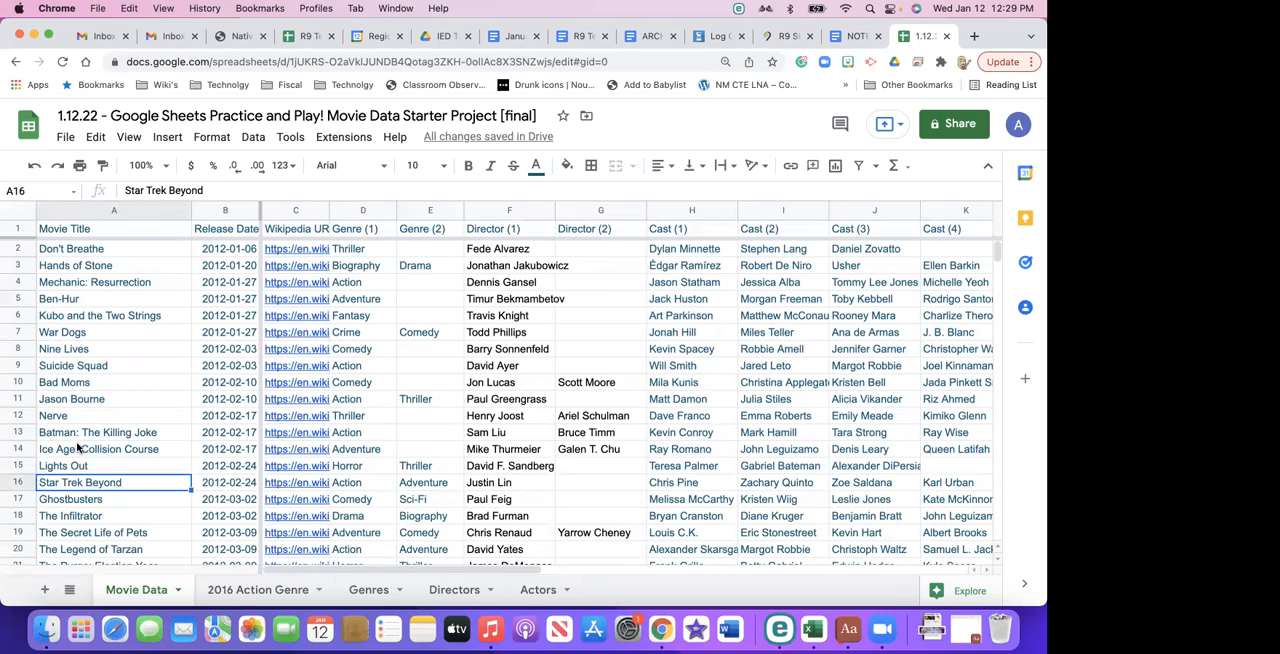
scroll(77, 447, down, 20)
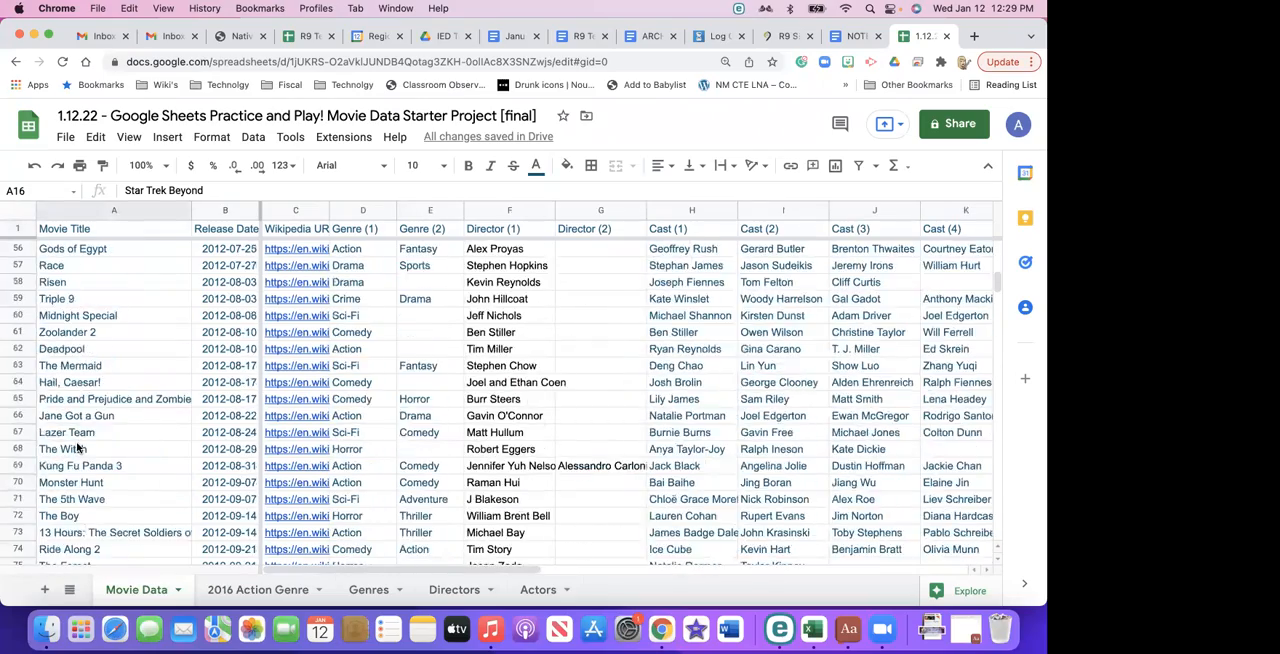
scroll(77, 447, down, 20)
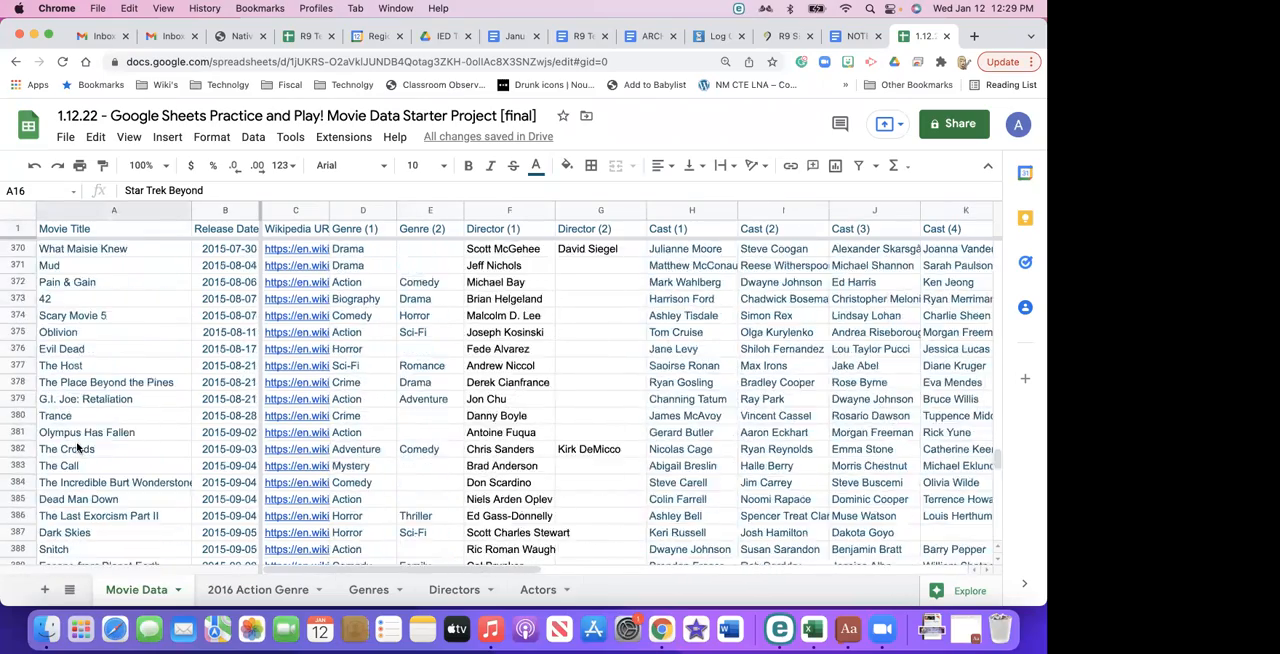
scroll(77, 447, up, 20)
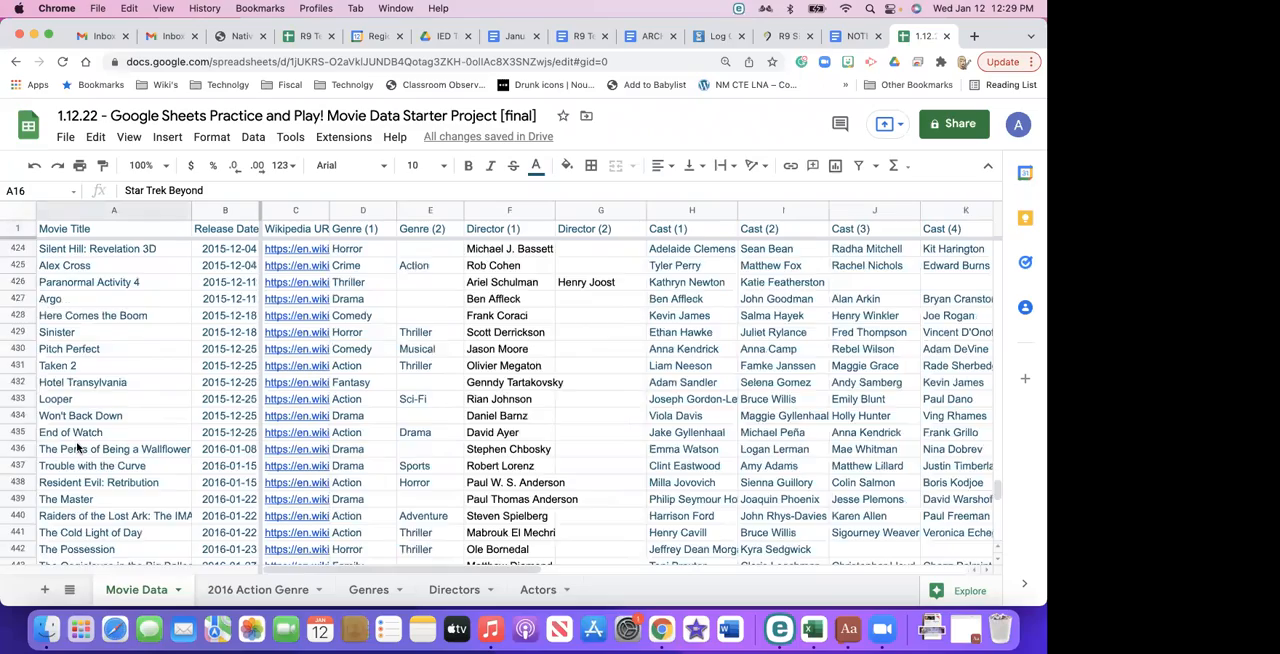
scroll(83, 425, up, 20)
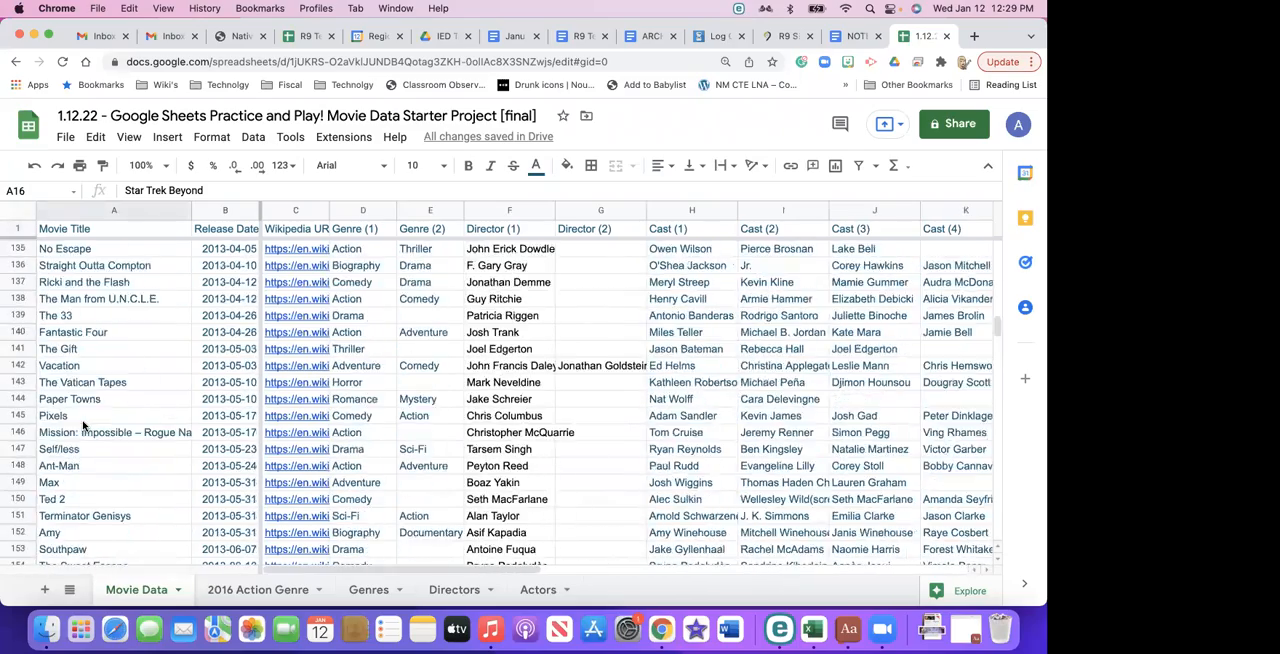
- Extend the frozen rows down through row 3 and check them against the movie rows below
click(12, 229)
click(162, 270)
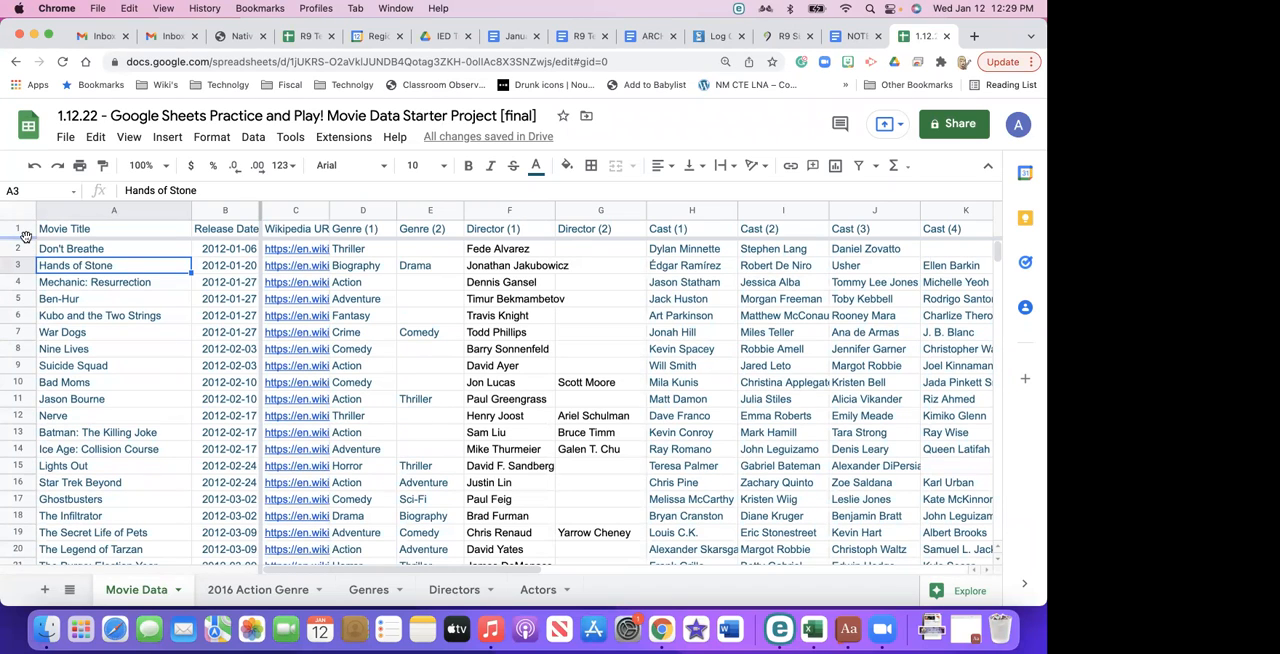
drag(26, 235, 21, 270)
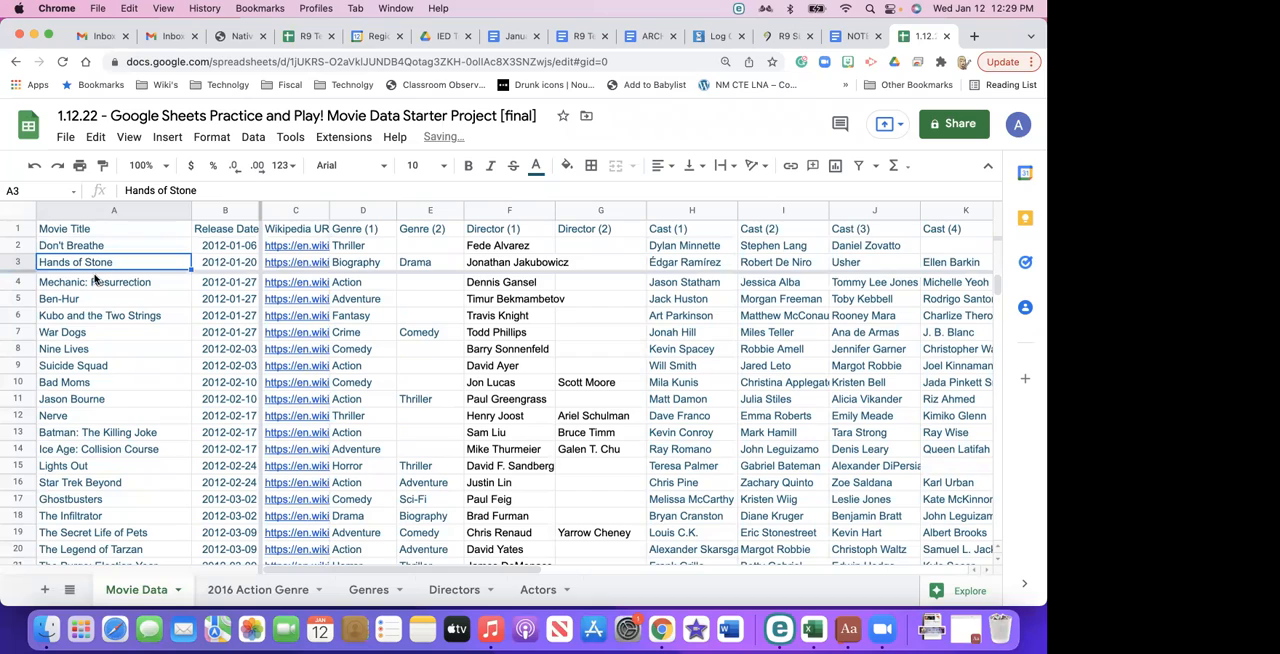
scroll(95, 280, down, 10)
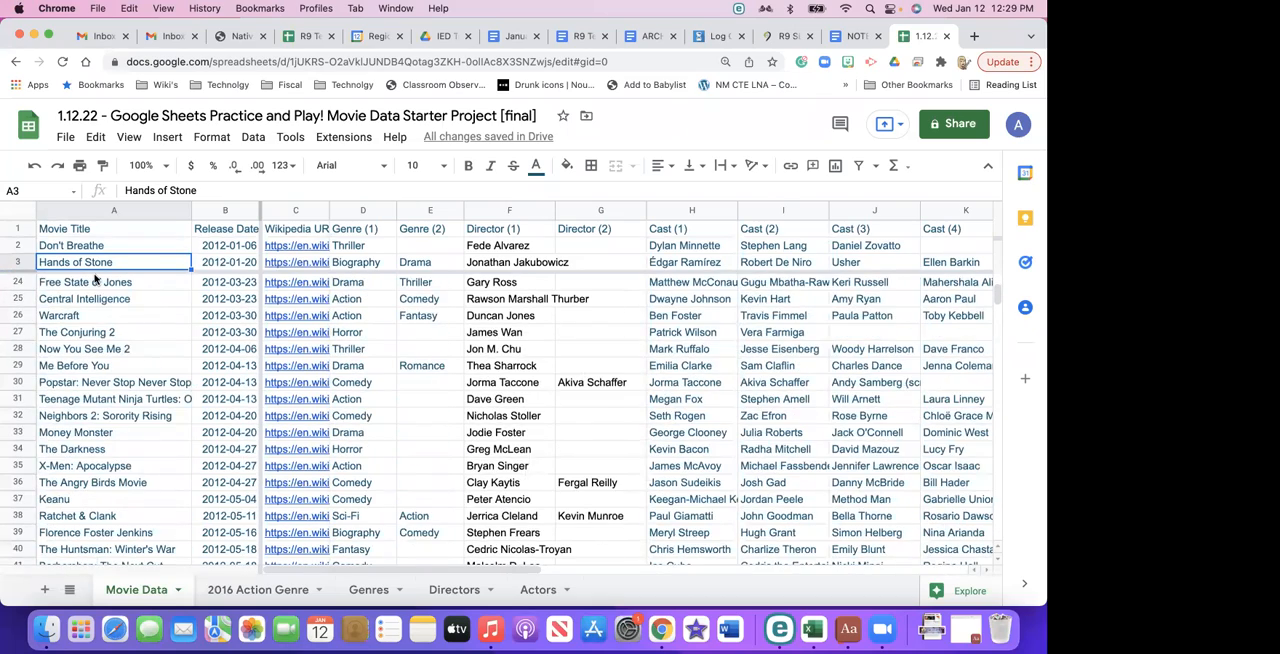
- Return to the first movie rows and try to adjust the frozen-column boundary beside the Release Date column
scroll(95, 280, up, 10)
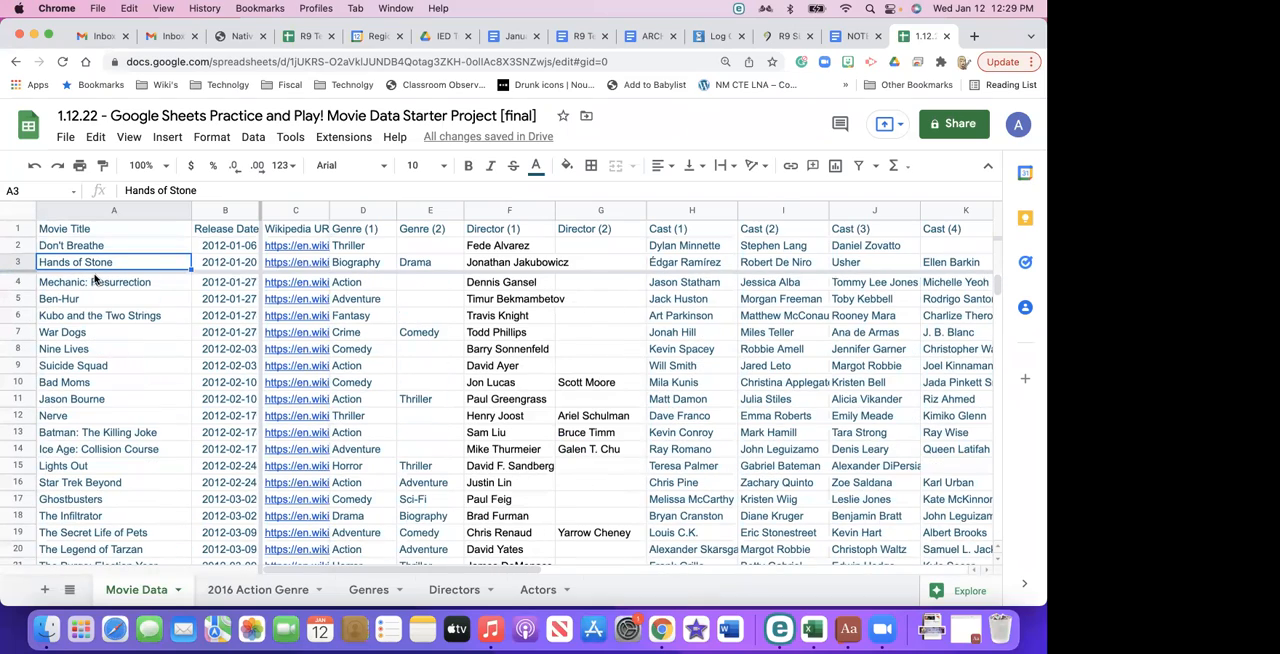
click(259, 212)
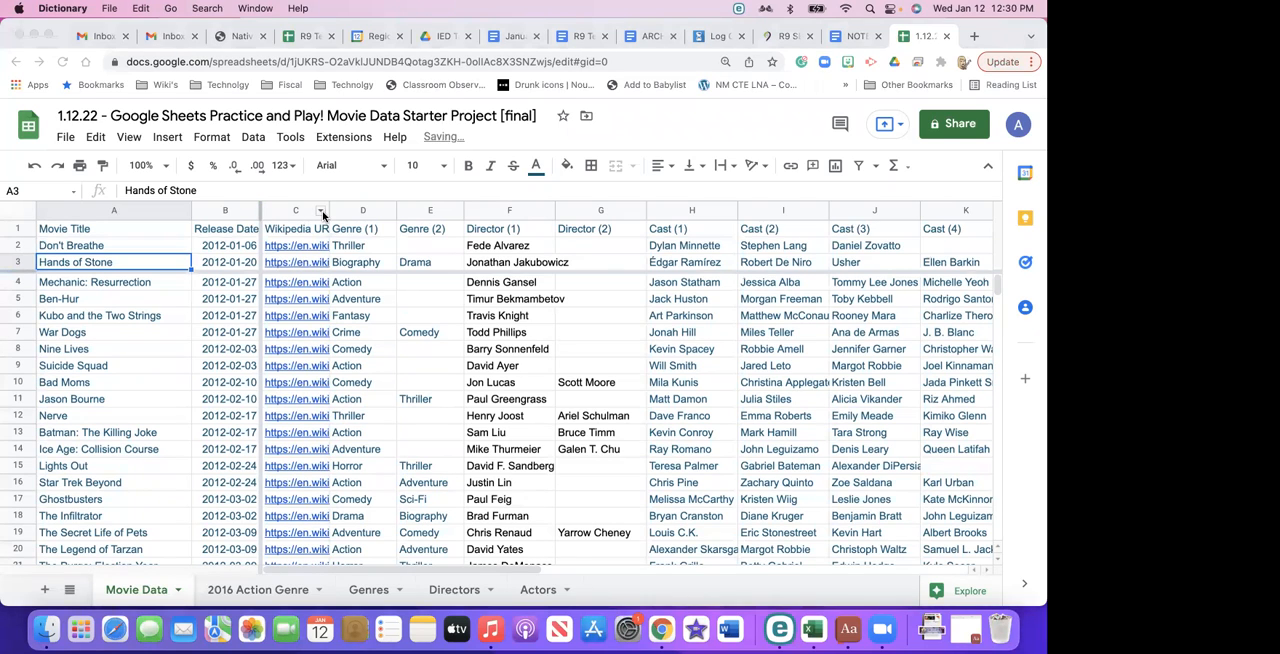
click(264, 213)
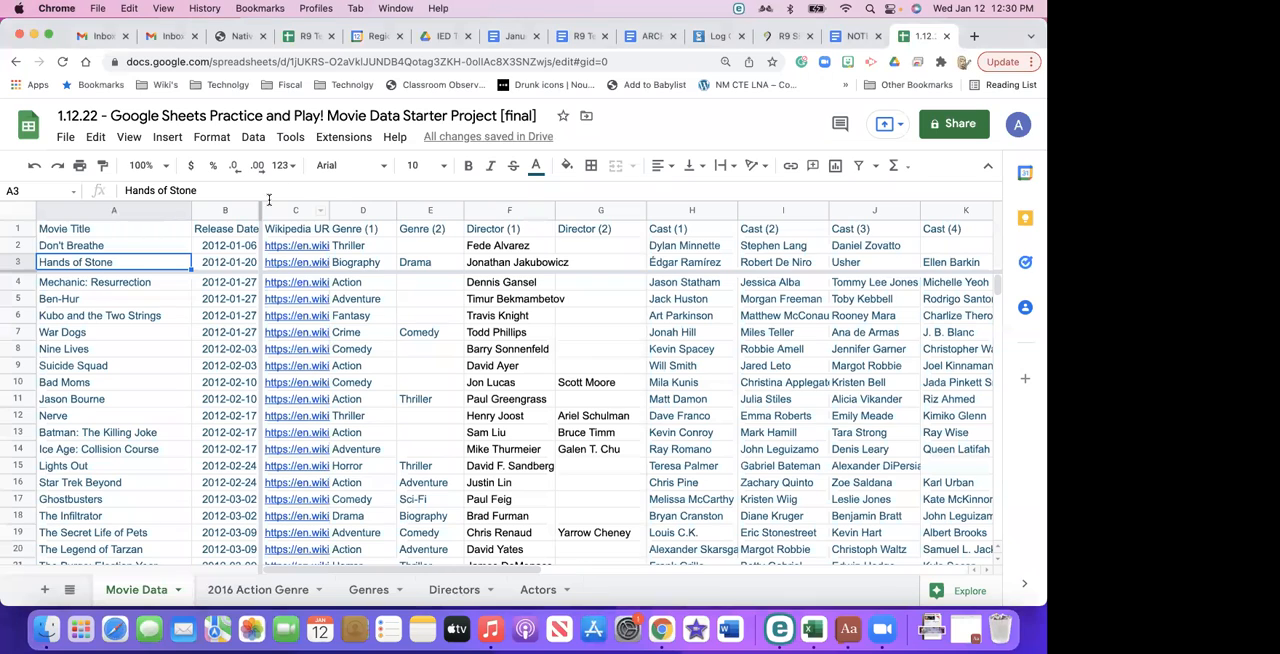
- Extend the frozen columns through Genre (1) and check them against the columns beyond
drag(261, 212, 395, 212)
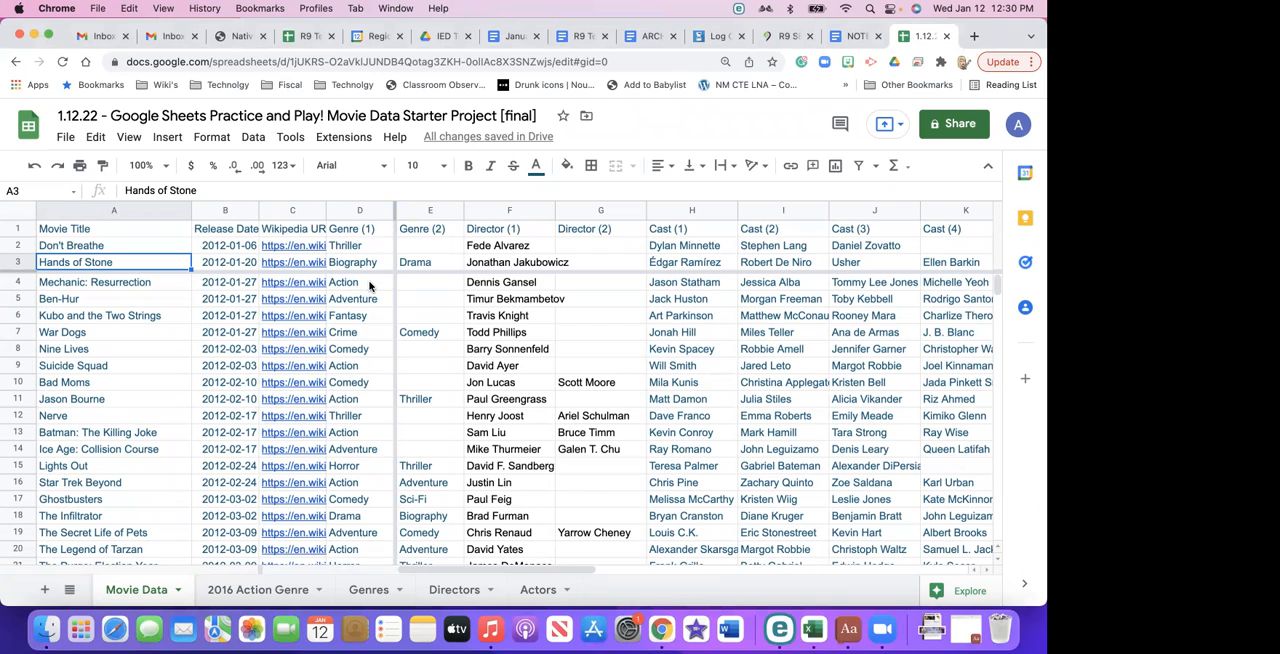
scroll(369, 286, right, 10)
scroll(406, 289, left, 10)
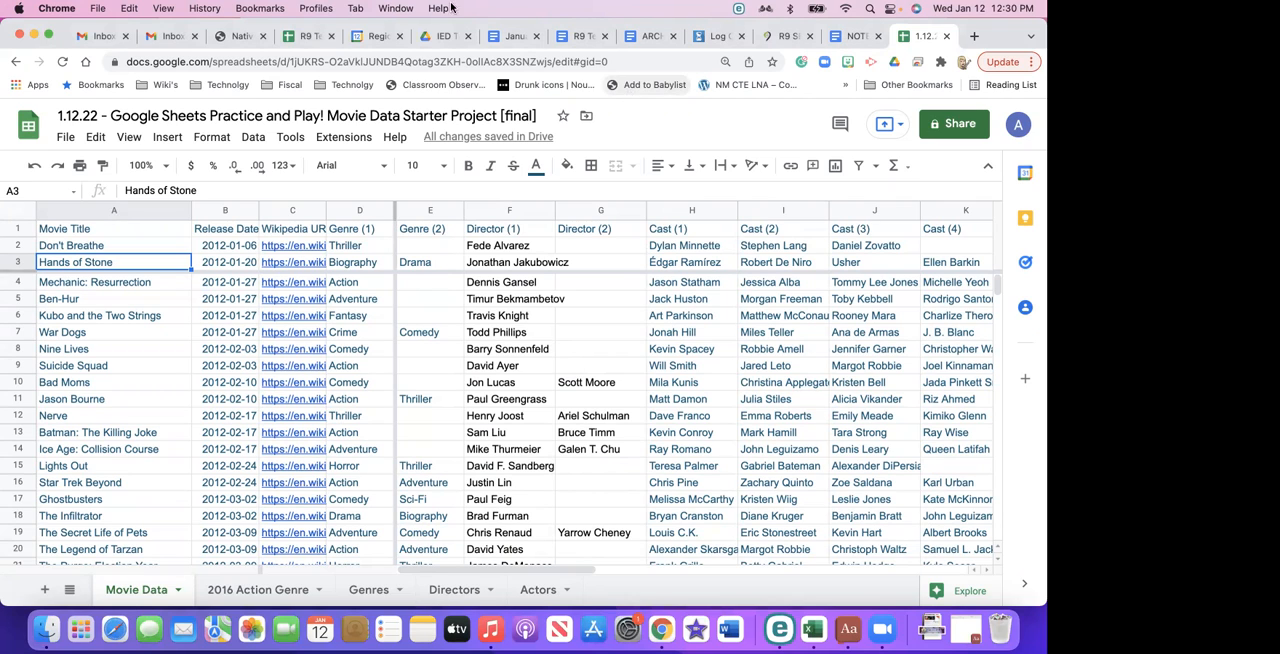
- Look through the Movie Title header cell's options for a way to lock cells
click(14, 218)
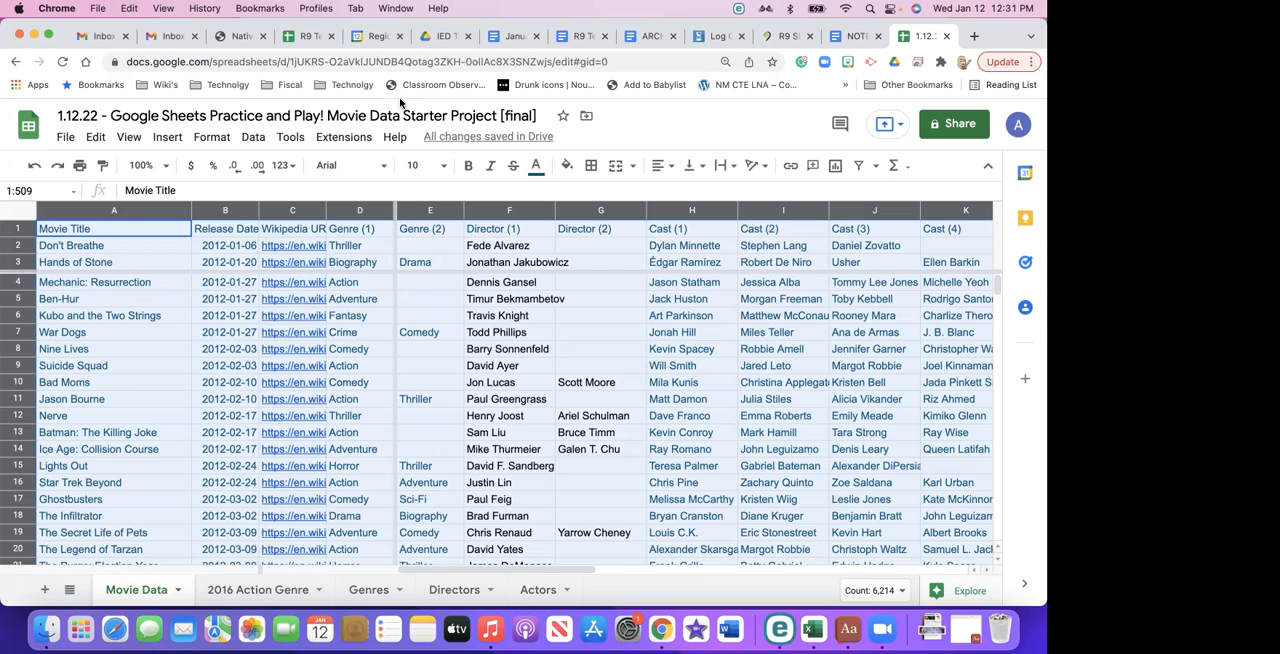
click(155, 247)
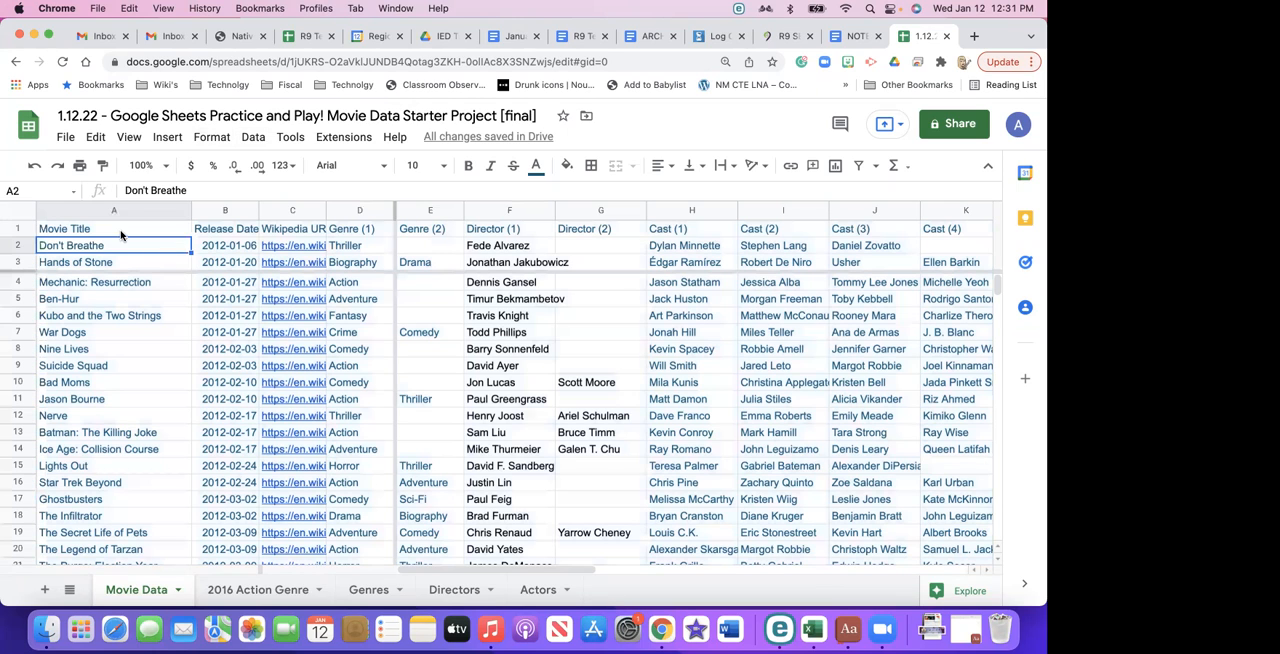
click(121, 234)
right_click(167, 232)
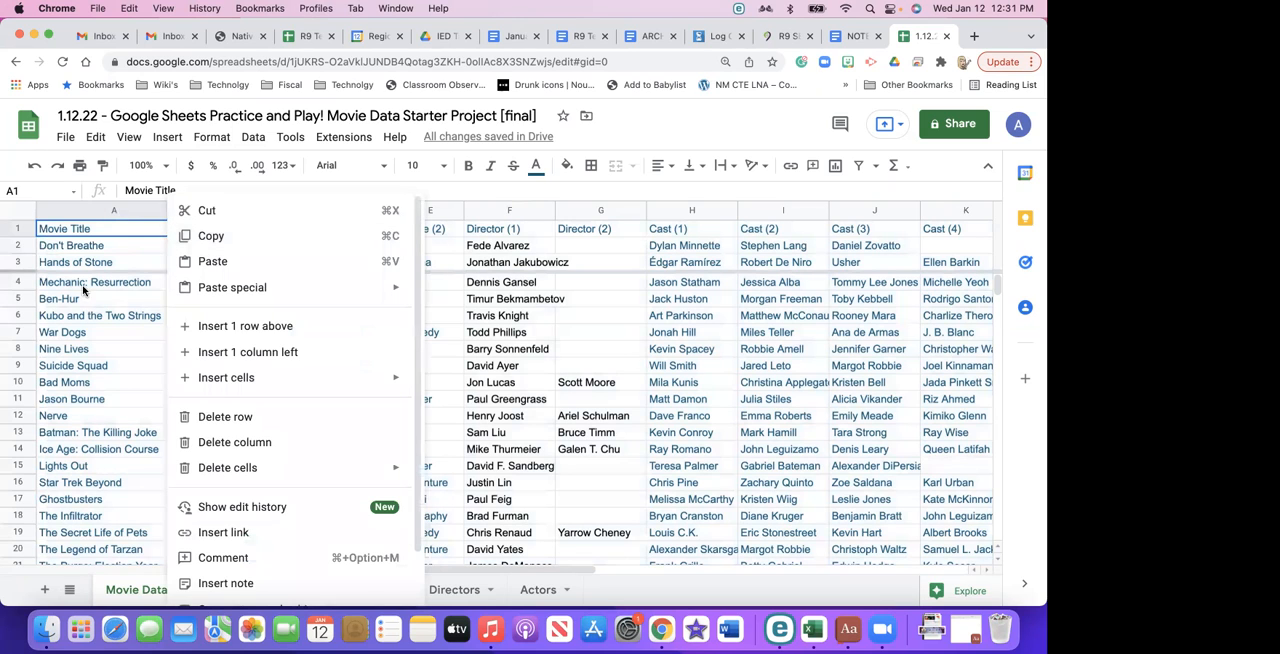
click(73, 230)
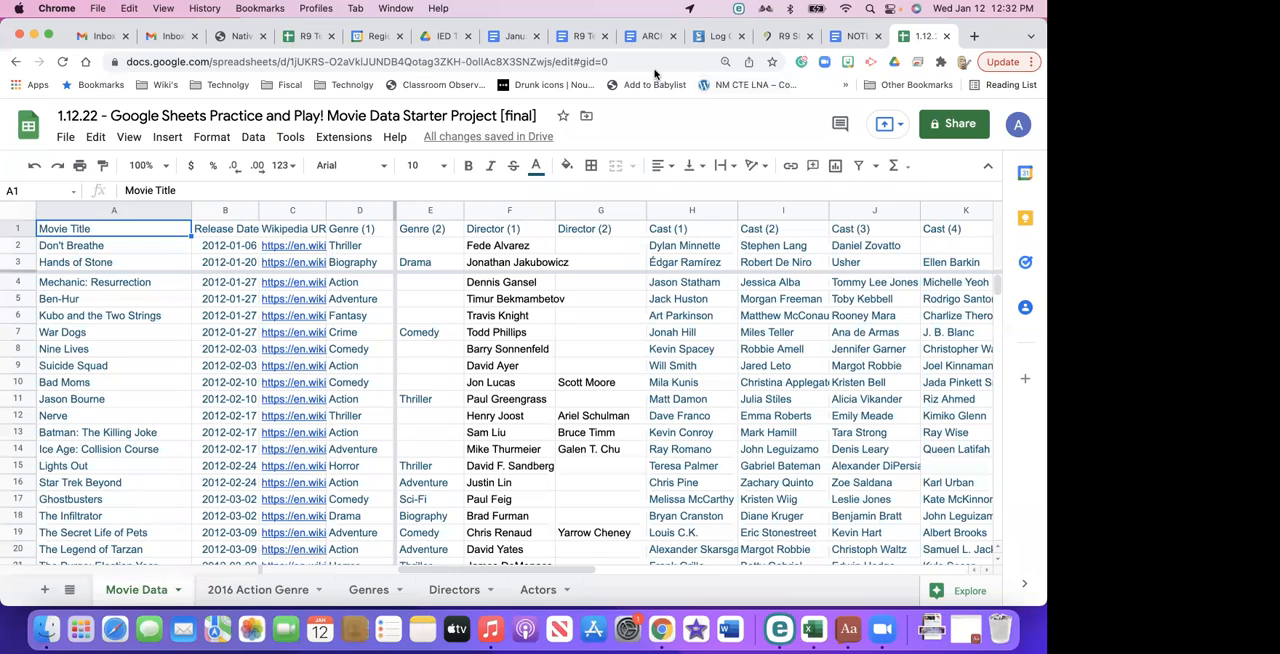
- Search the web in a new browser tab for "how to locked google sheet cell"
click(974, 36)
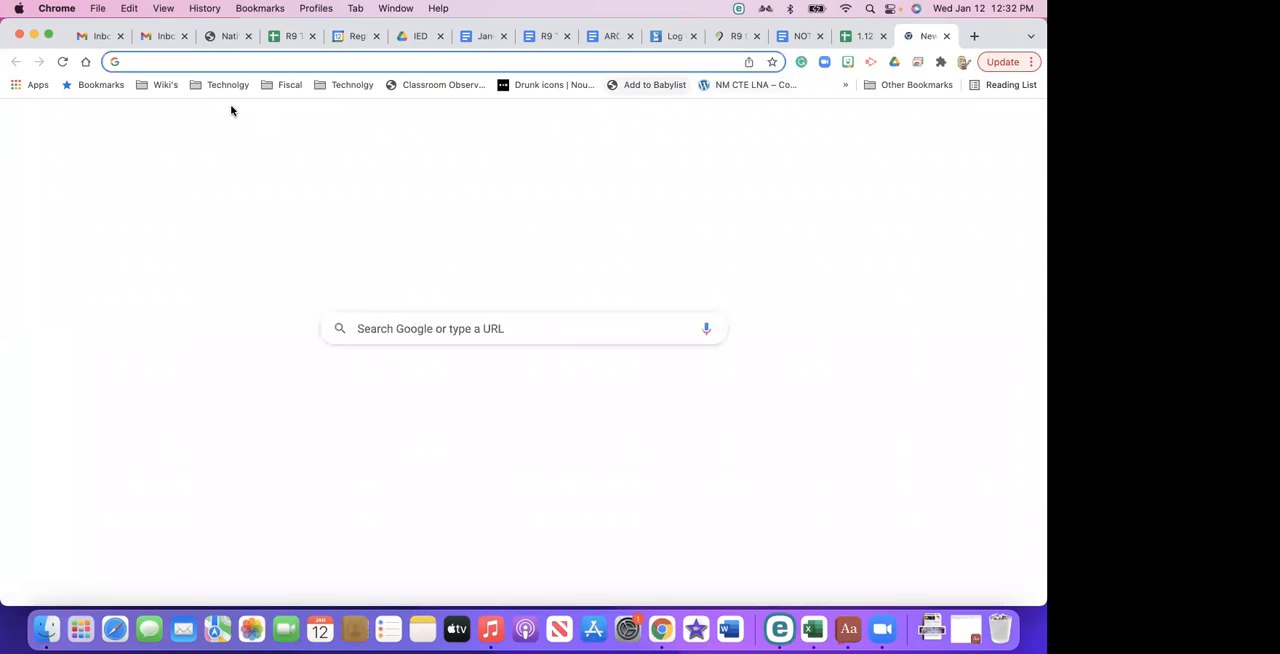
click(164, 62)
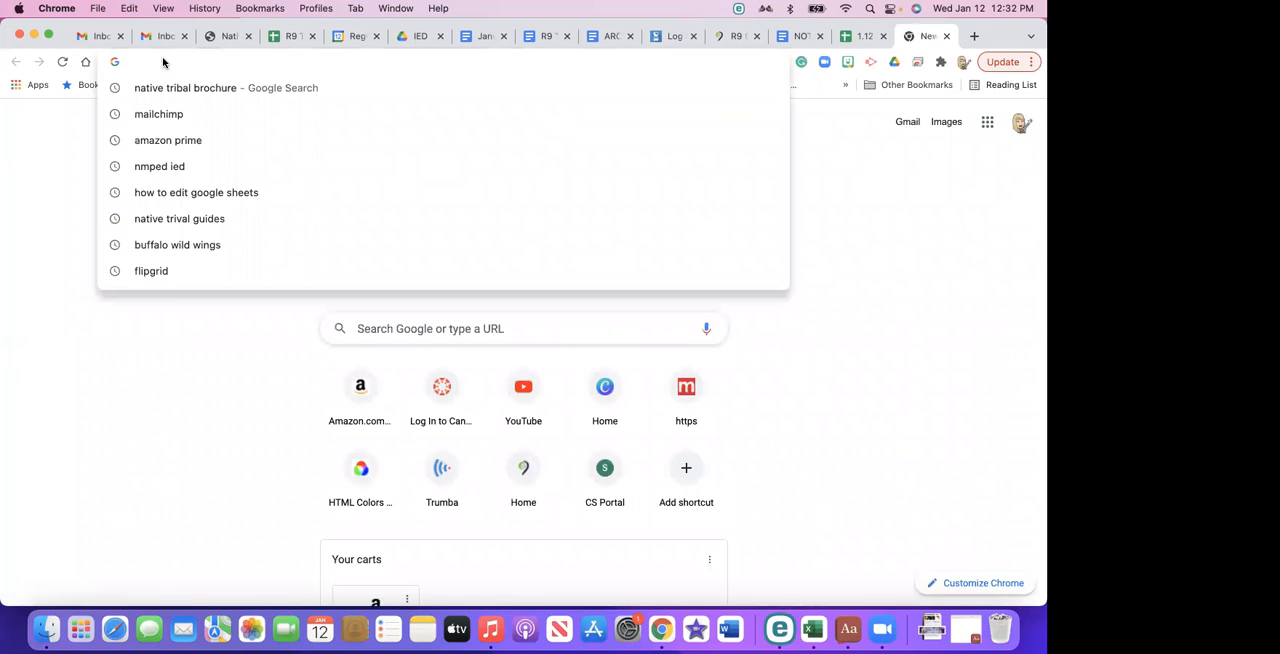
text(google)
key(BackSpace)
key(BackSpace)
key(BackSpace)
key(BackSpace)
key(BackSpace)
key(BackSpace)
text(h)
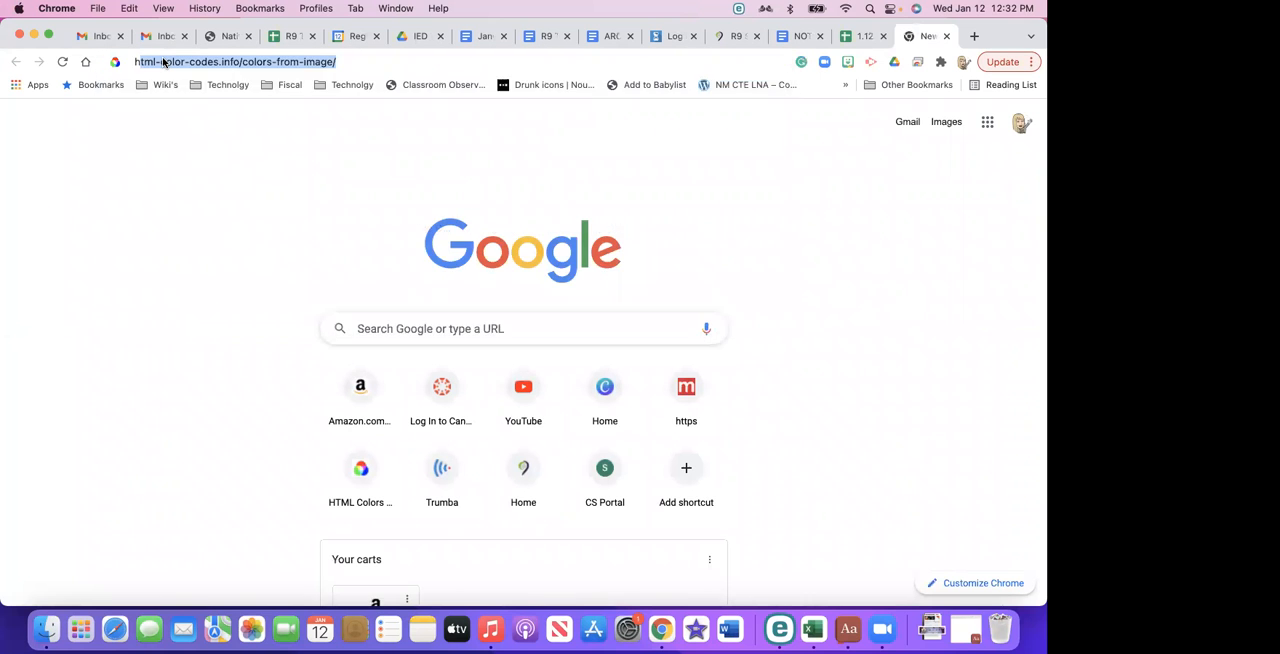
text(ow to)
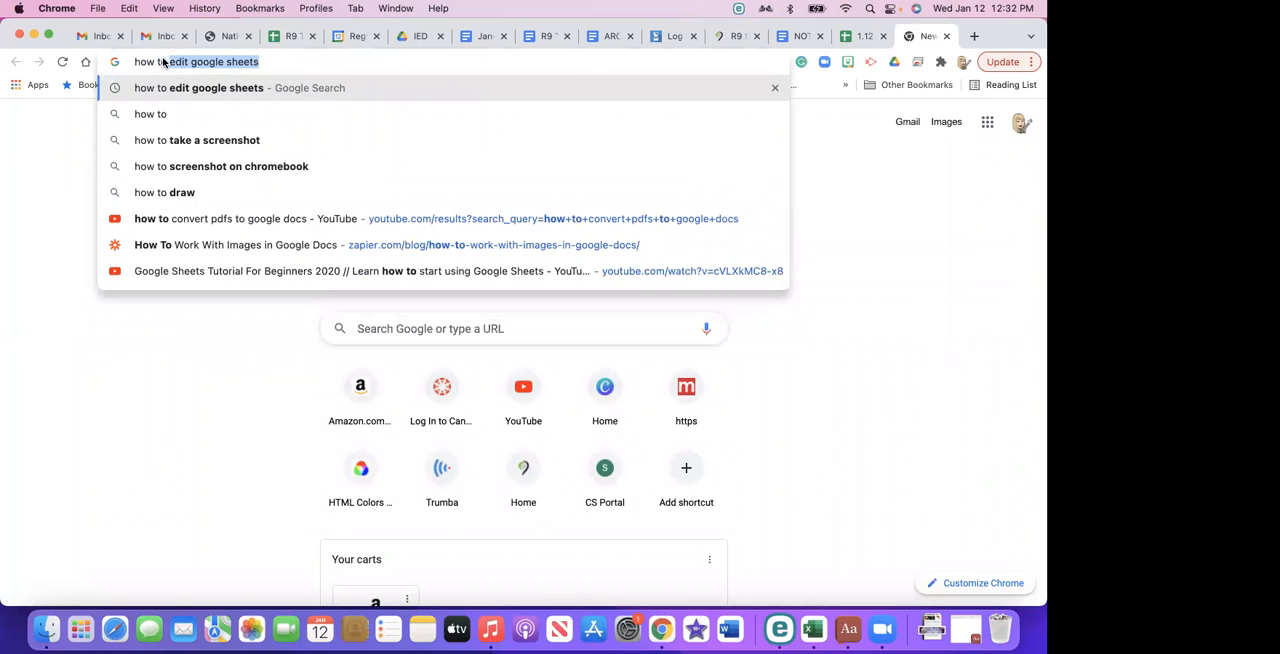
text( locked)
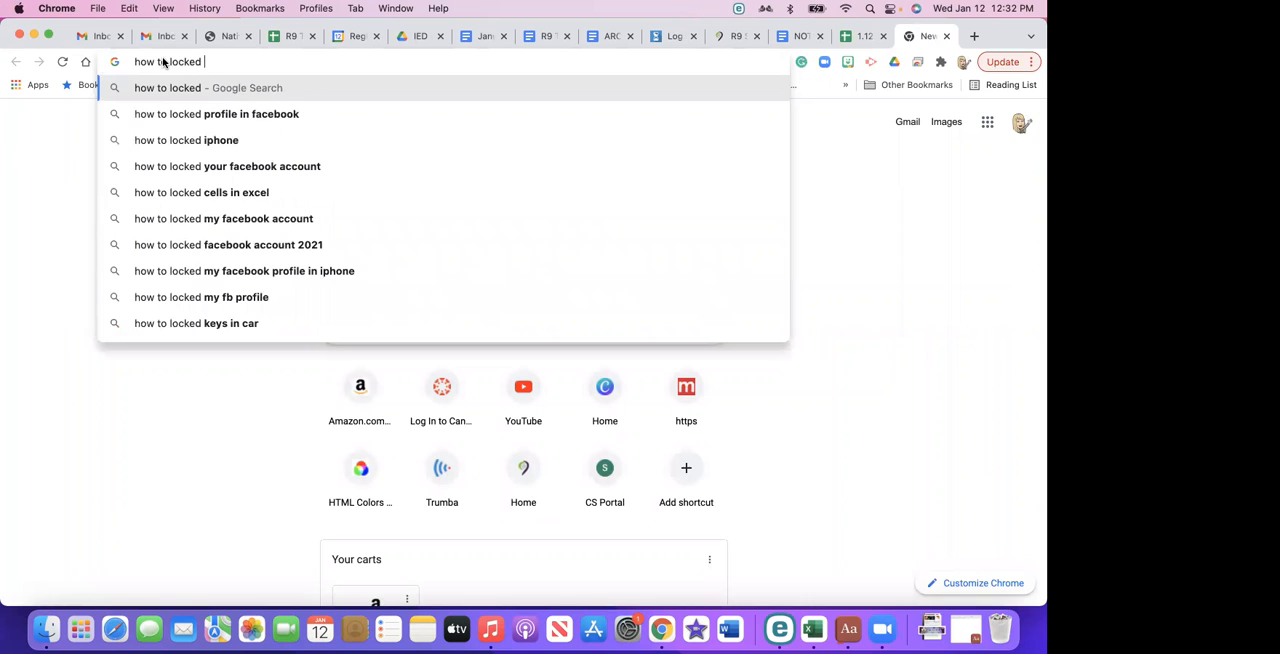
text(google sheet )
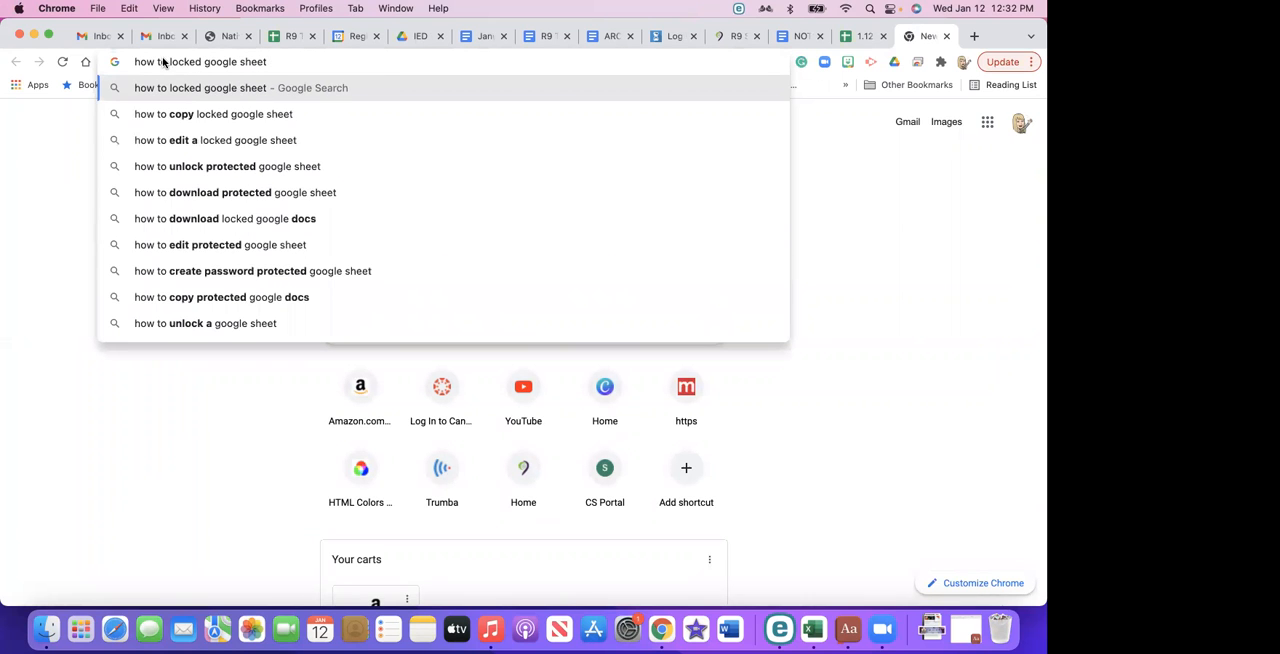
text(cell)
key(Return)
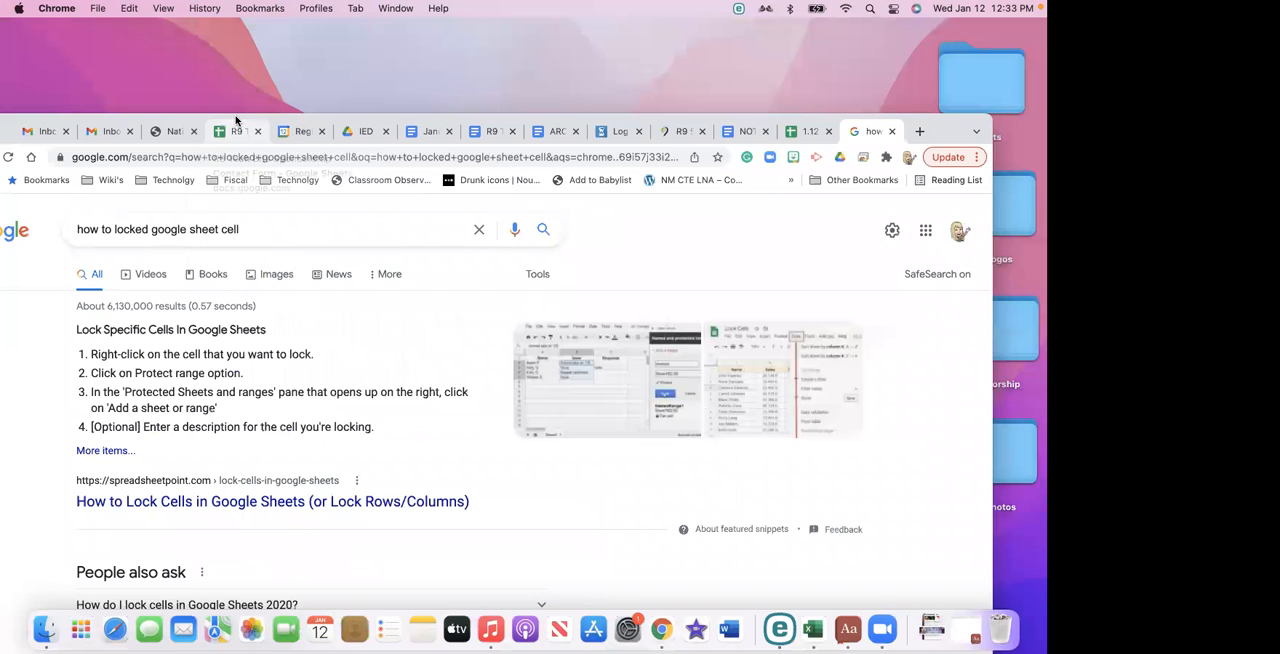
drag(292, 26, 234, 124)
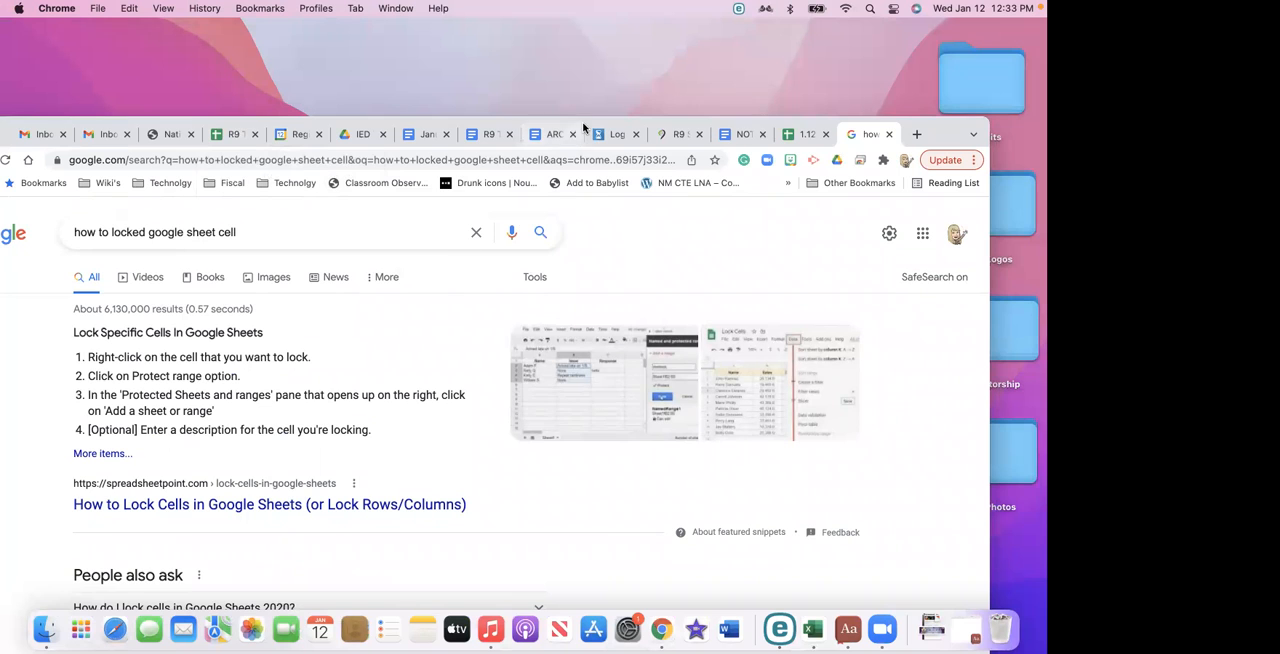
drag(578, 120, 634, 18)
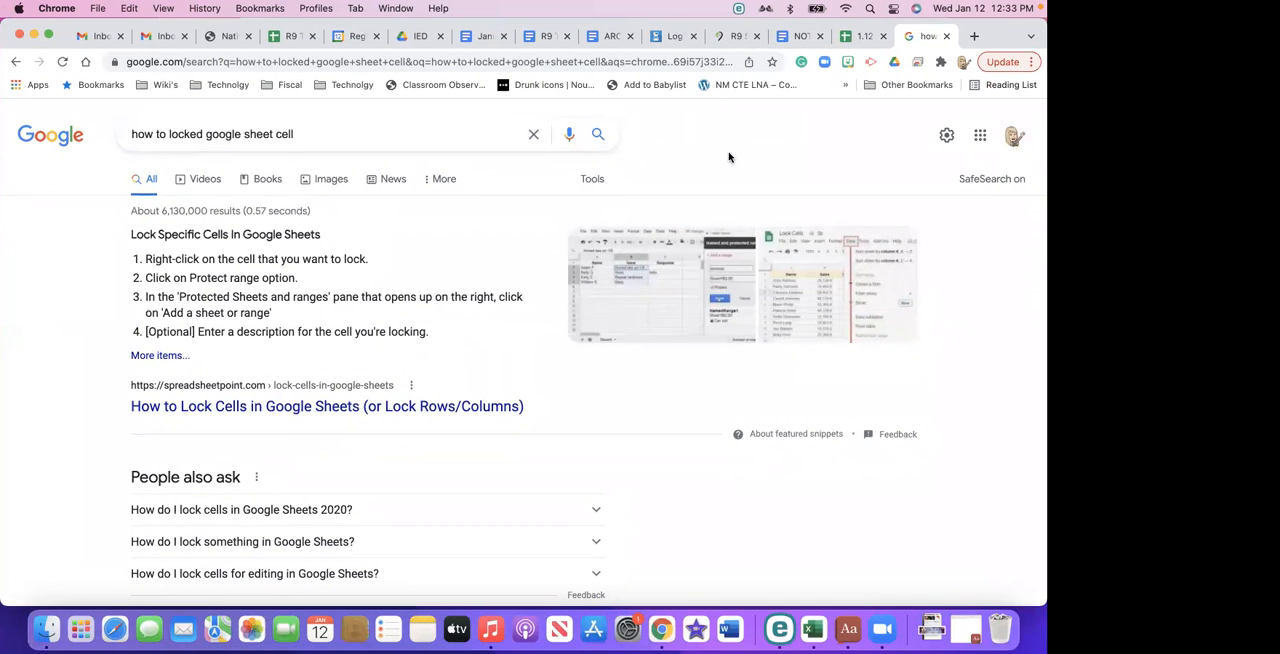
drag(1032, 46, 1032, 92)
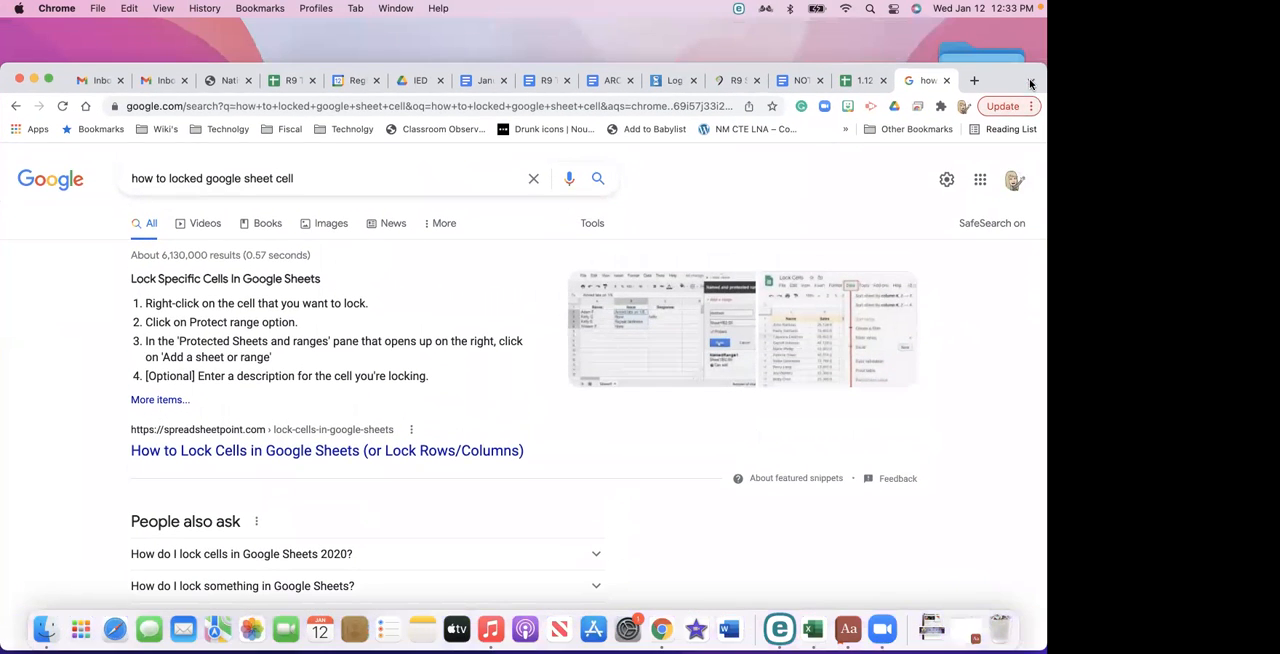
- Return to the movie spreadsheet and open the sheet and range protection settings with the Don't Breathe title cell selected
click(860, 86)
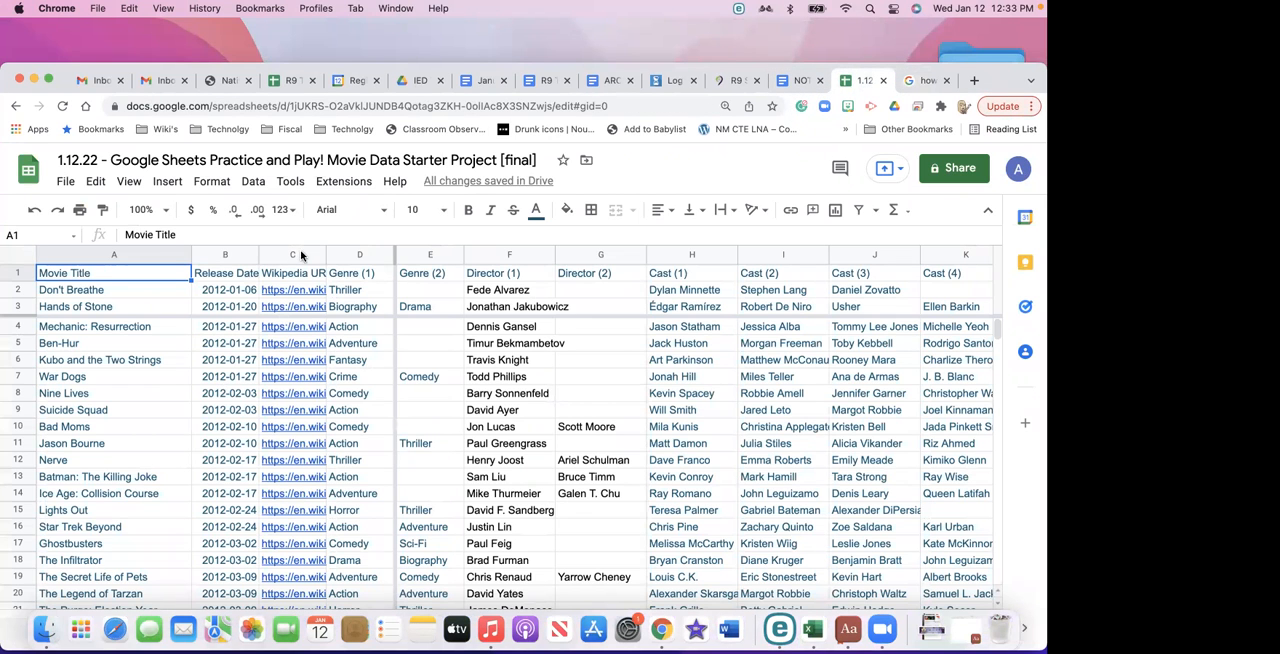
click(92, 291)
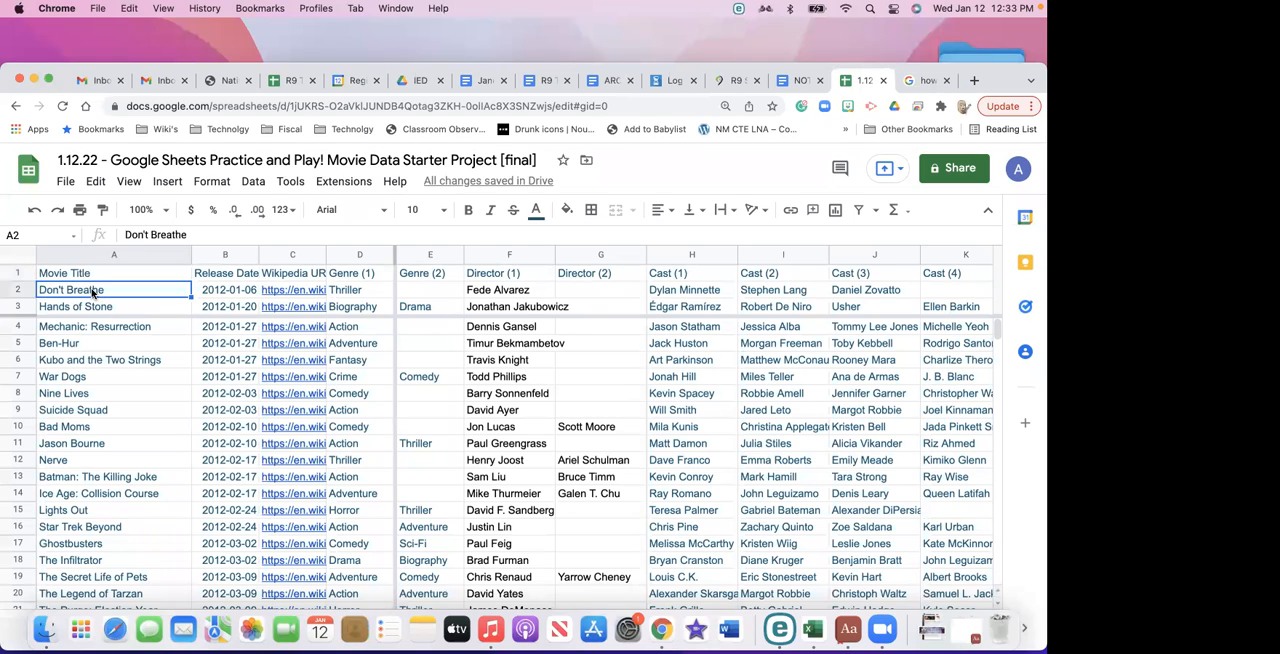
click(256, 182)
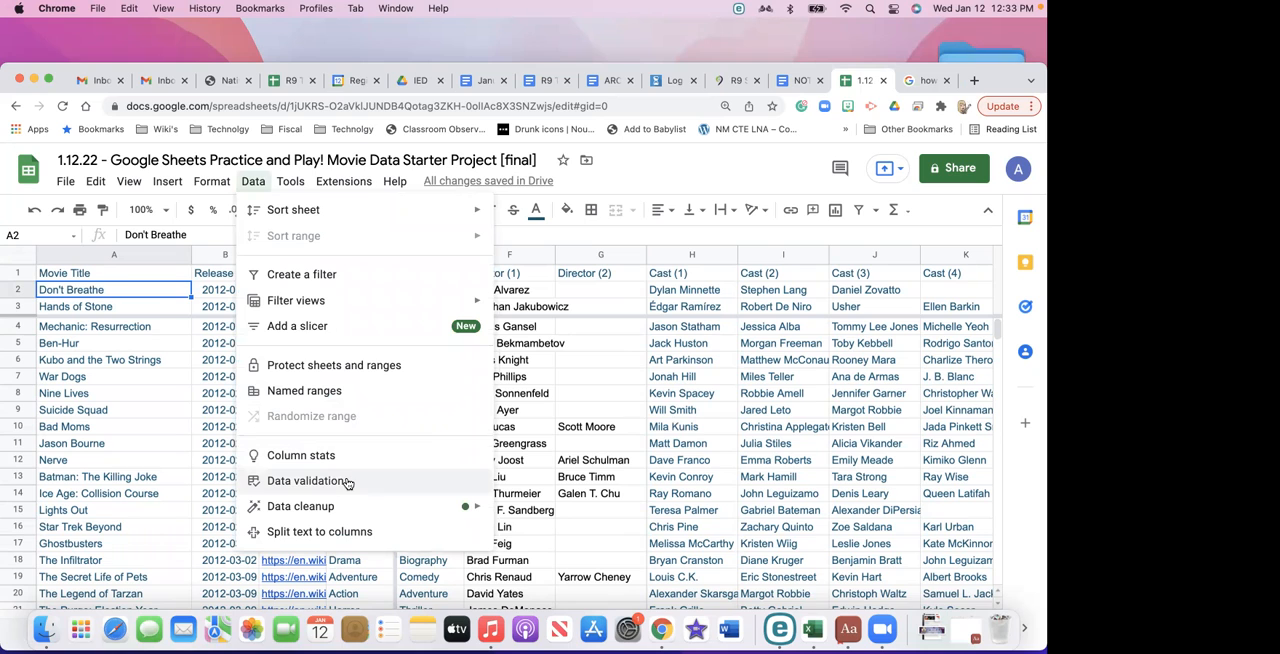
click(334, 368)
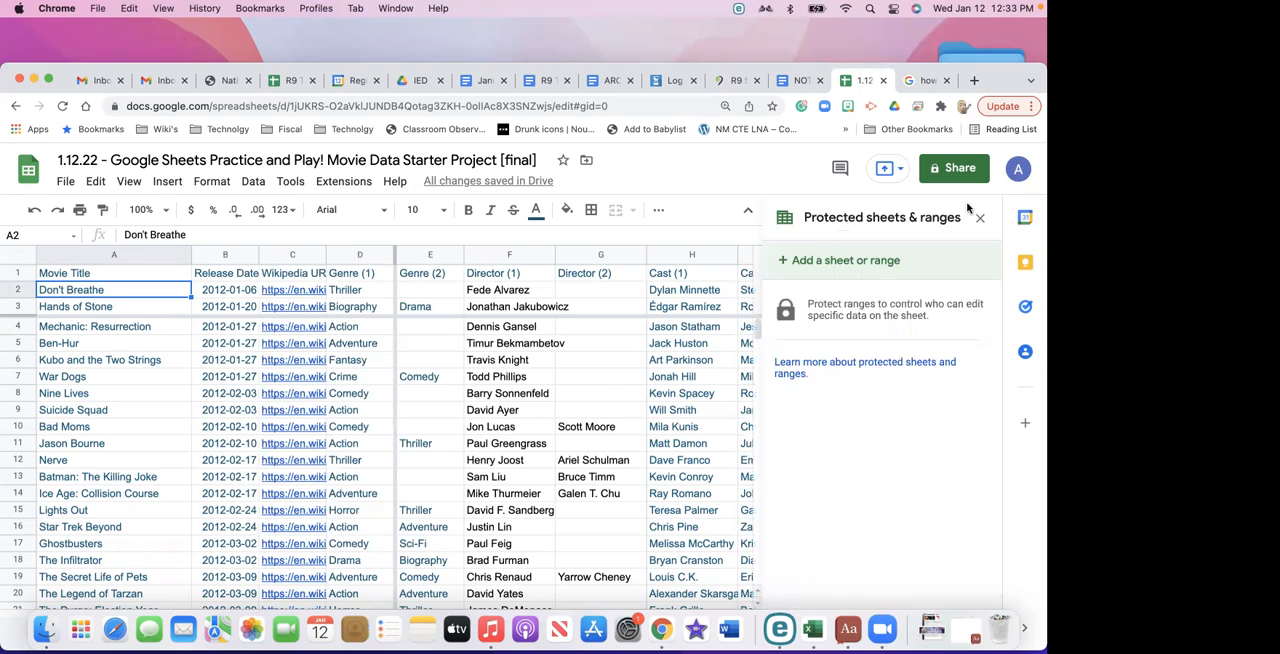
click(218, 412)
click(157, 297)
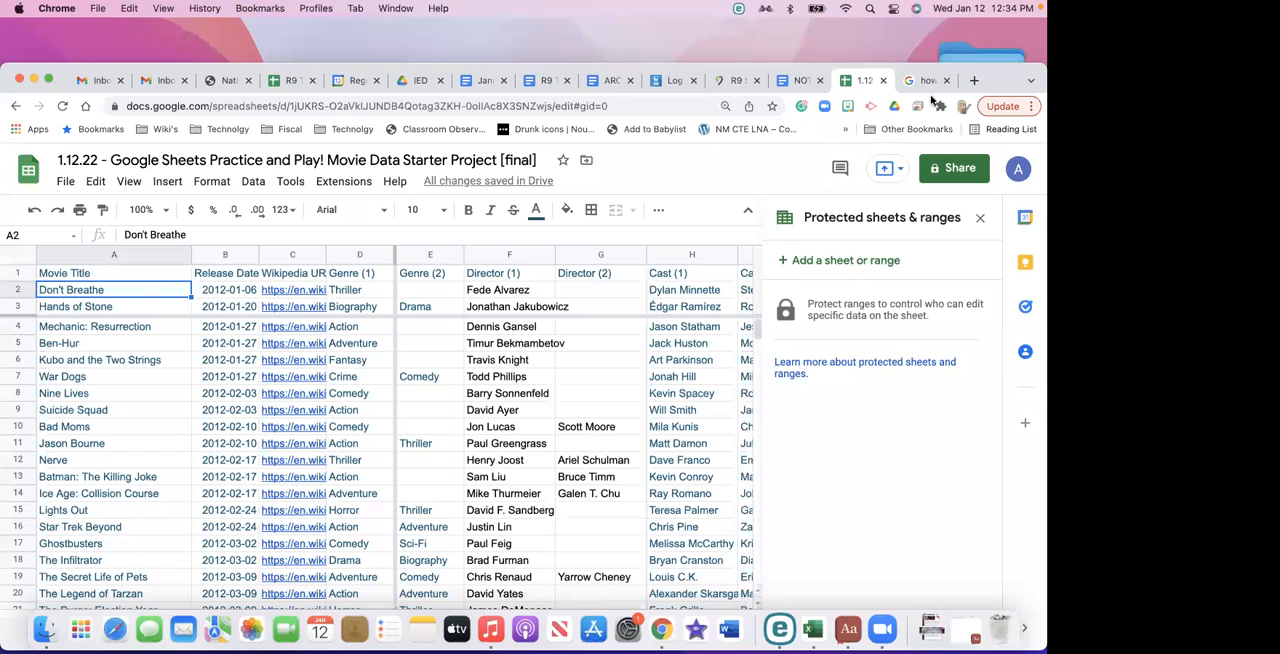
- Add a protected range for cell A2 of Movie Data with the description "Test" and proceed to its permissions
click(847, 262)
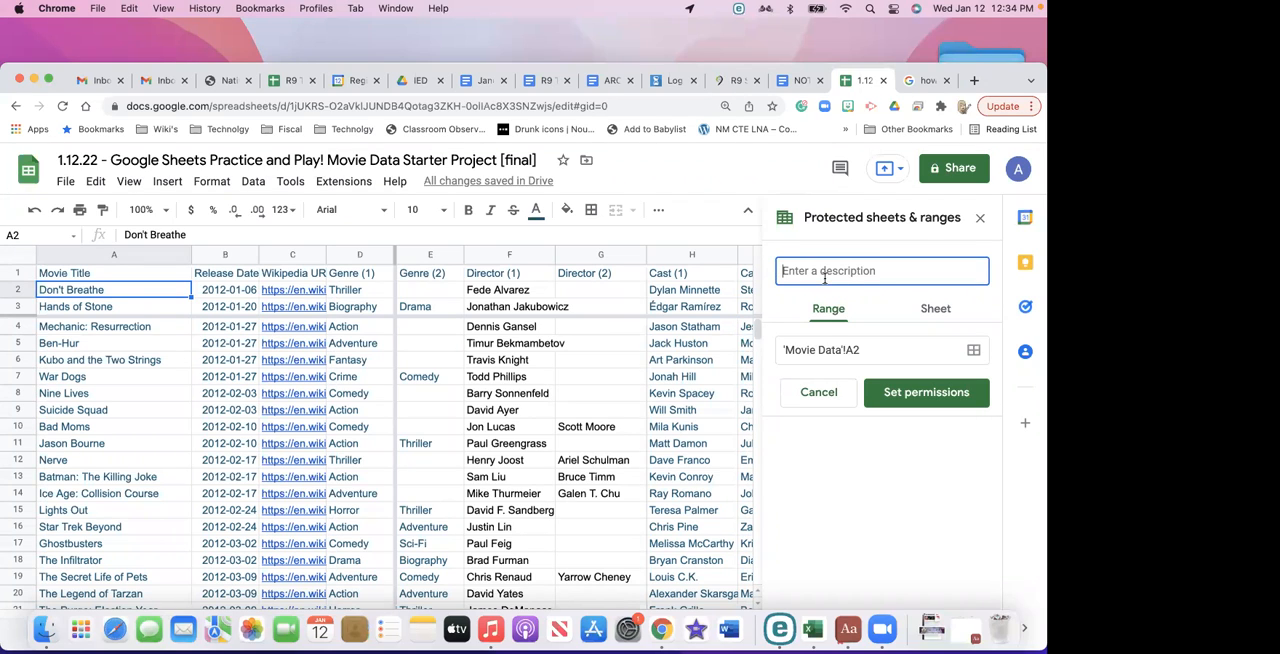
text(Test)
click(836, 313)
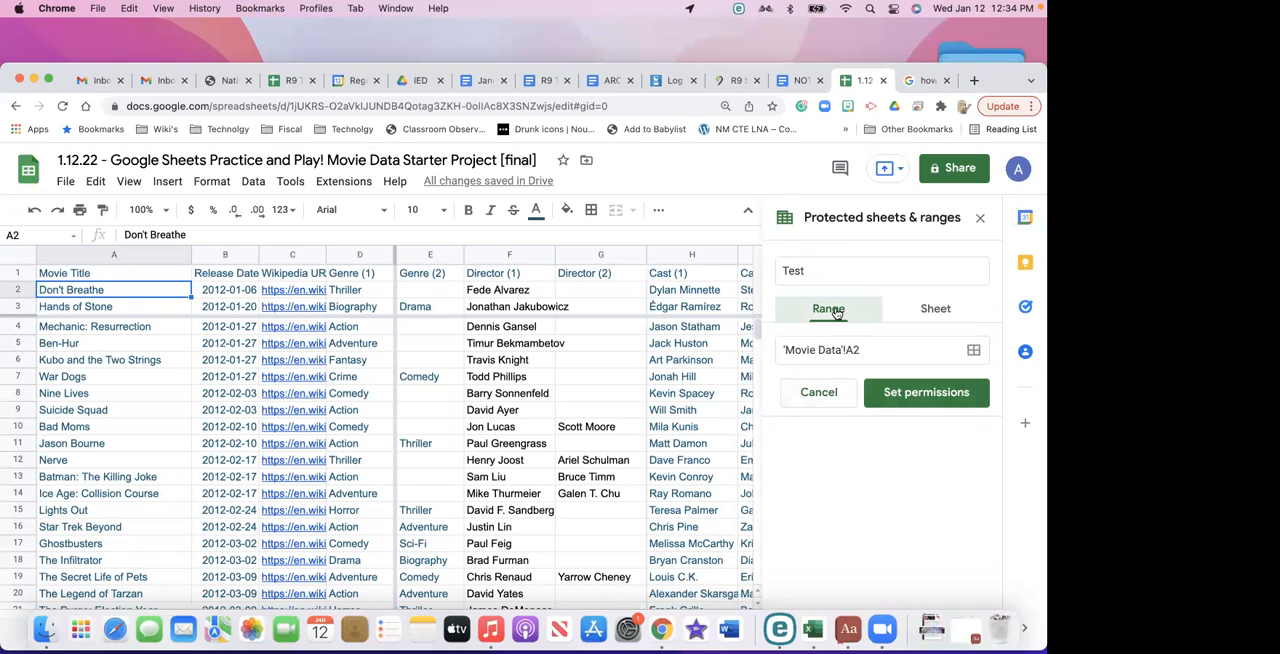
click(881, 349)
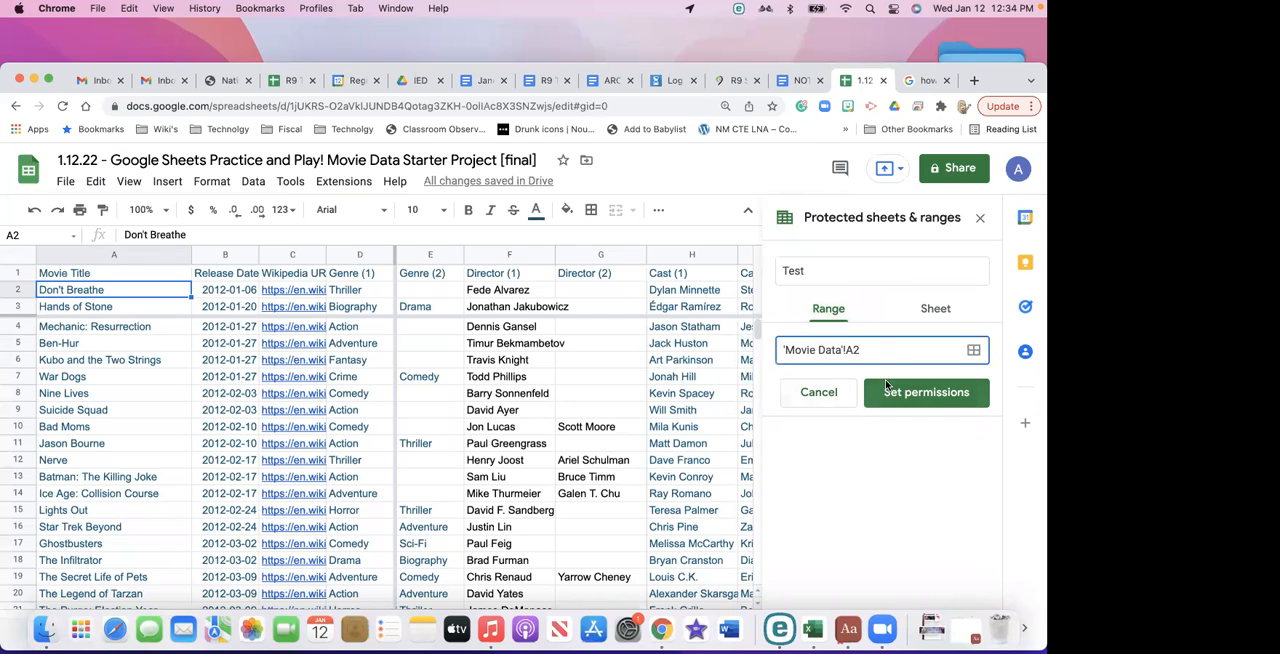
click(887, 394)
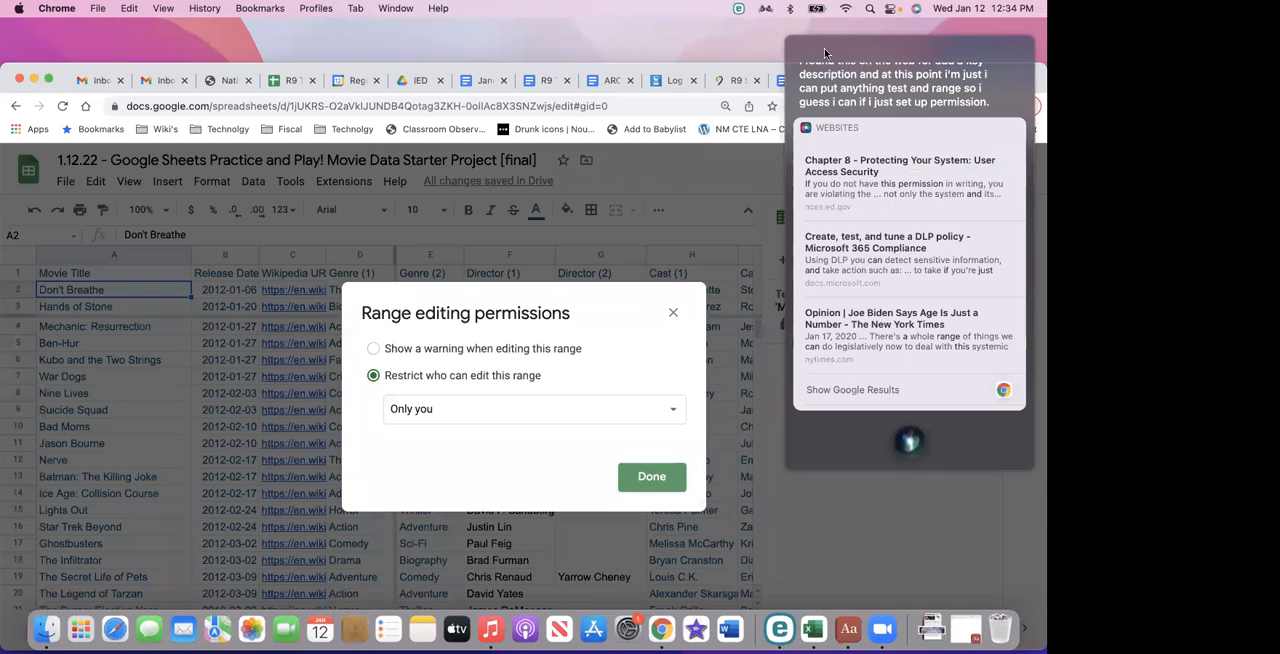
- Dismiss the Siri overlay and set the A2 protection to show a warning when editing the range
click(789, 41)
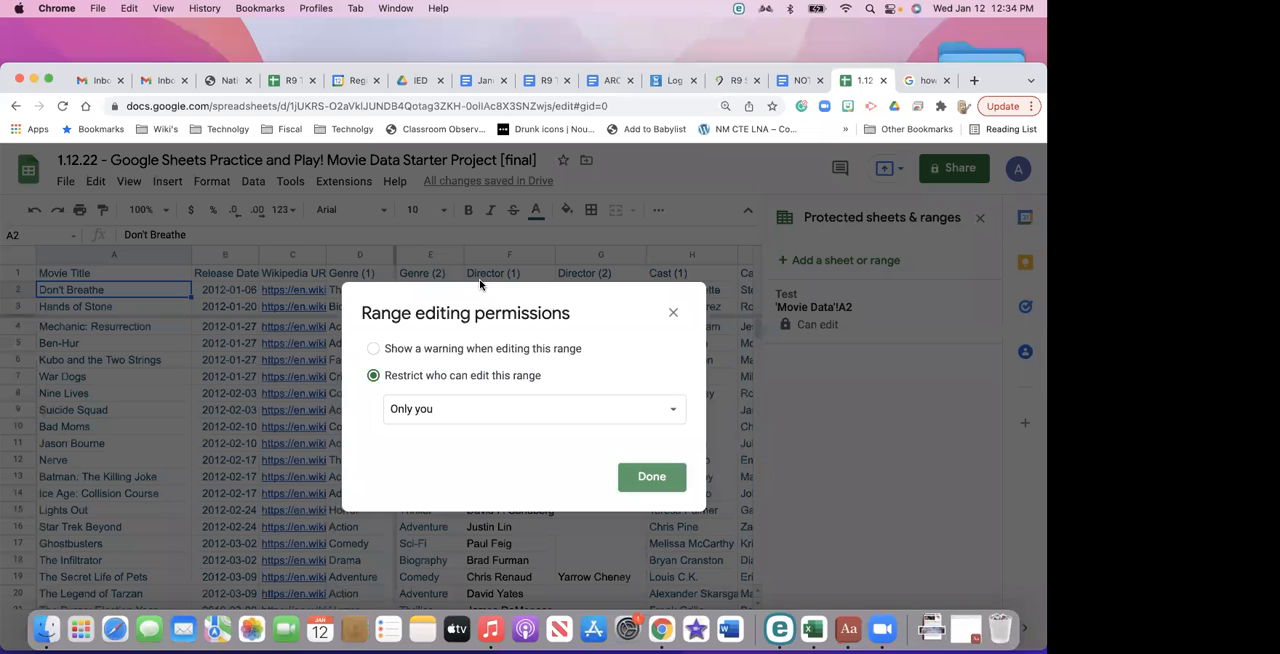
drag(771, 71, 774, 29)
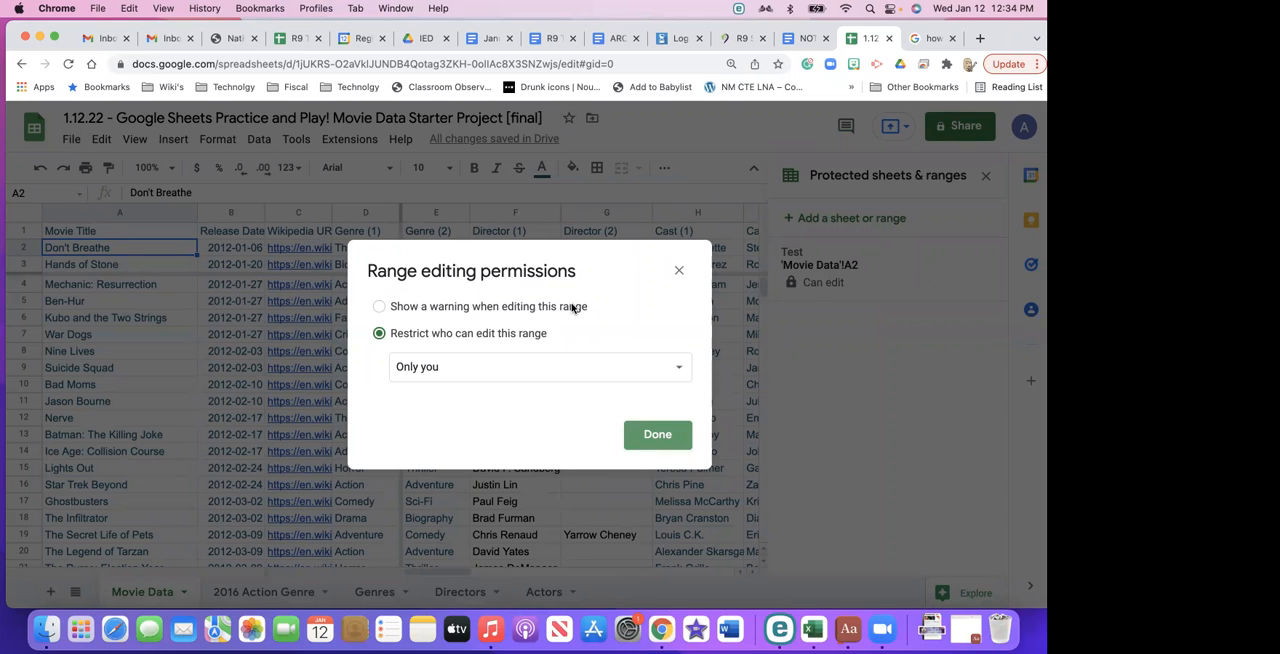
click(618, 366)
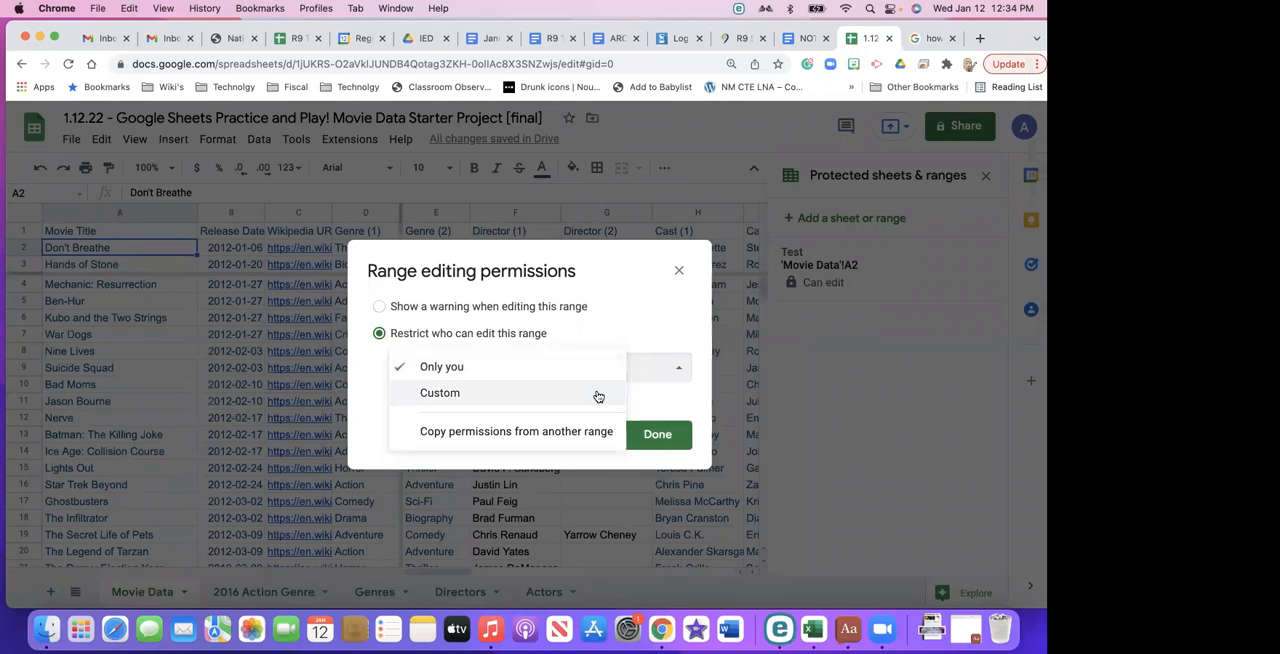
click(606, 328)
click(589, 309)
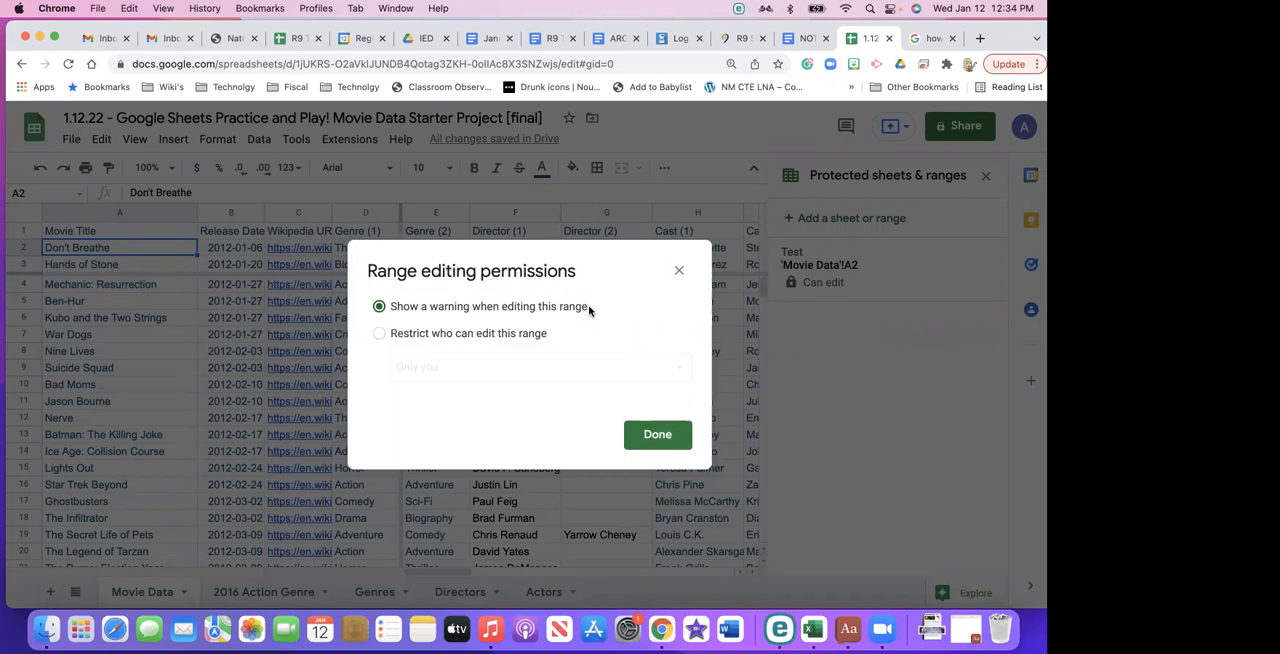
click(657, 434)
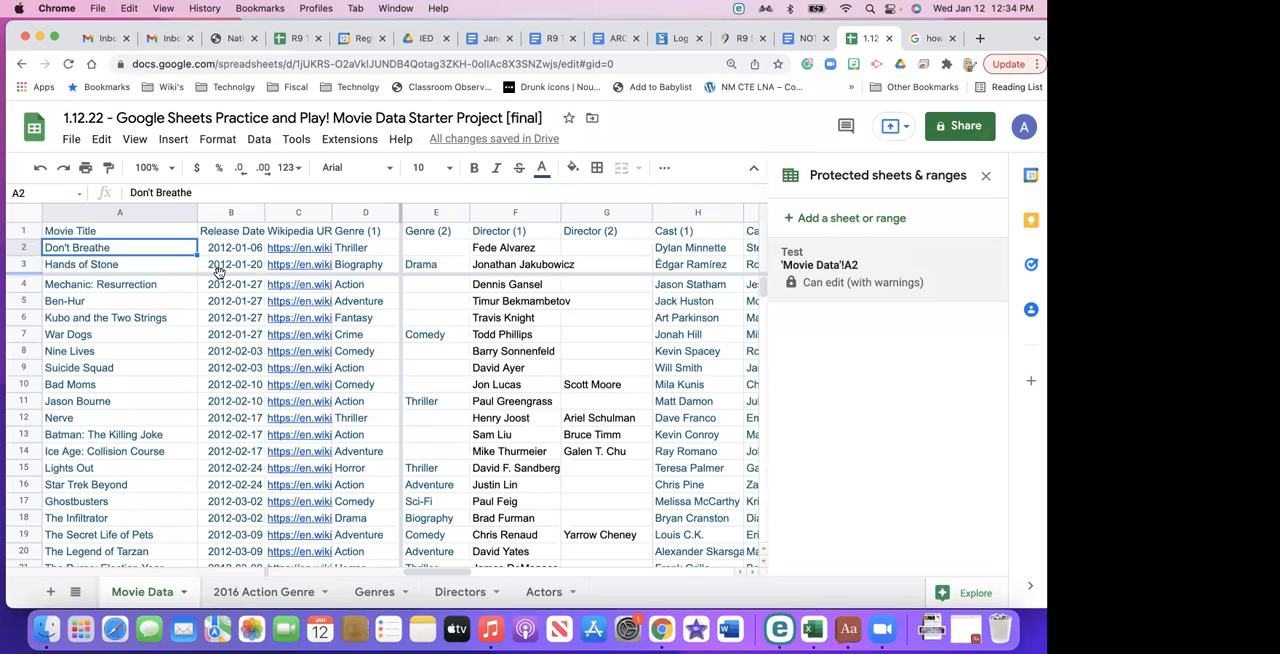
- Add a protected range for the whole Release Date column with the description "Test 2" and proceed to its permissions
click(136, 286)
click(232, 213)
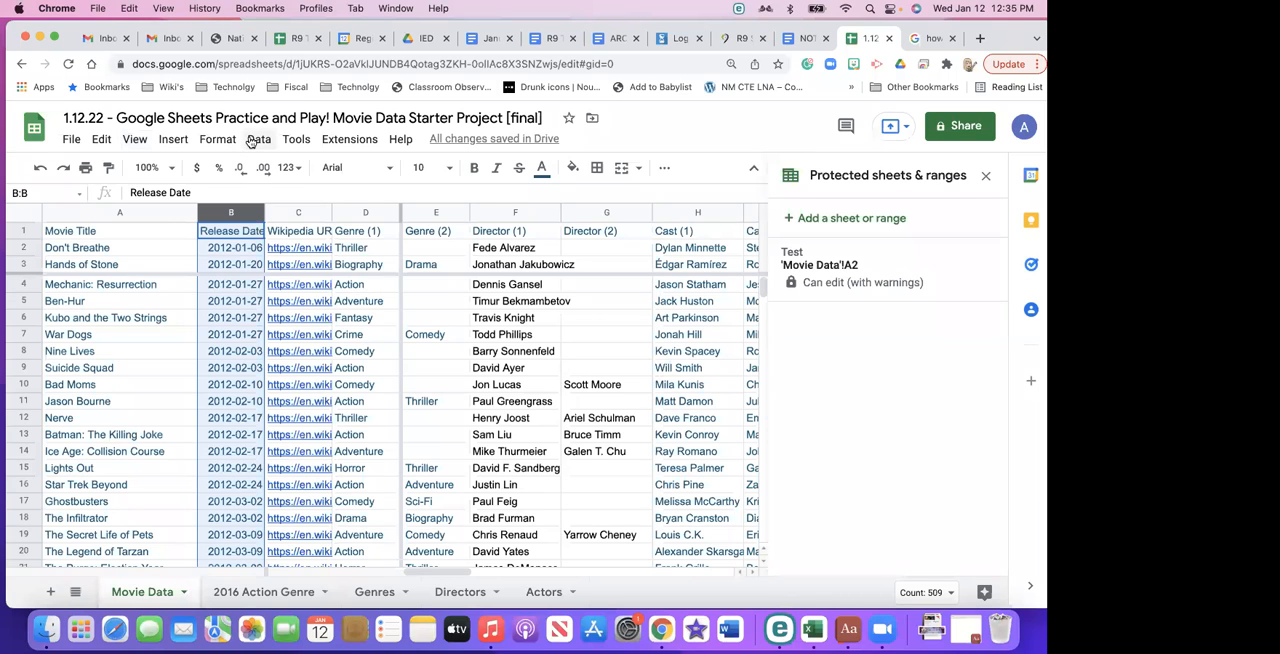
click(256, 140)
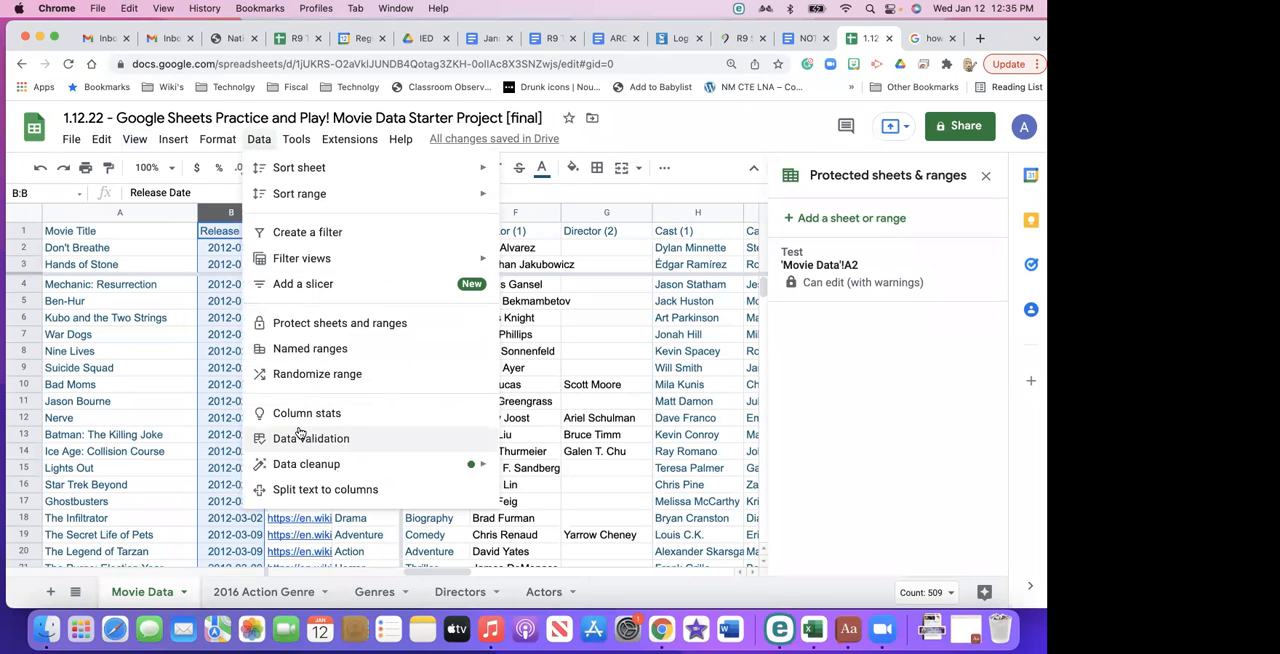
click(345, 323)
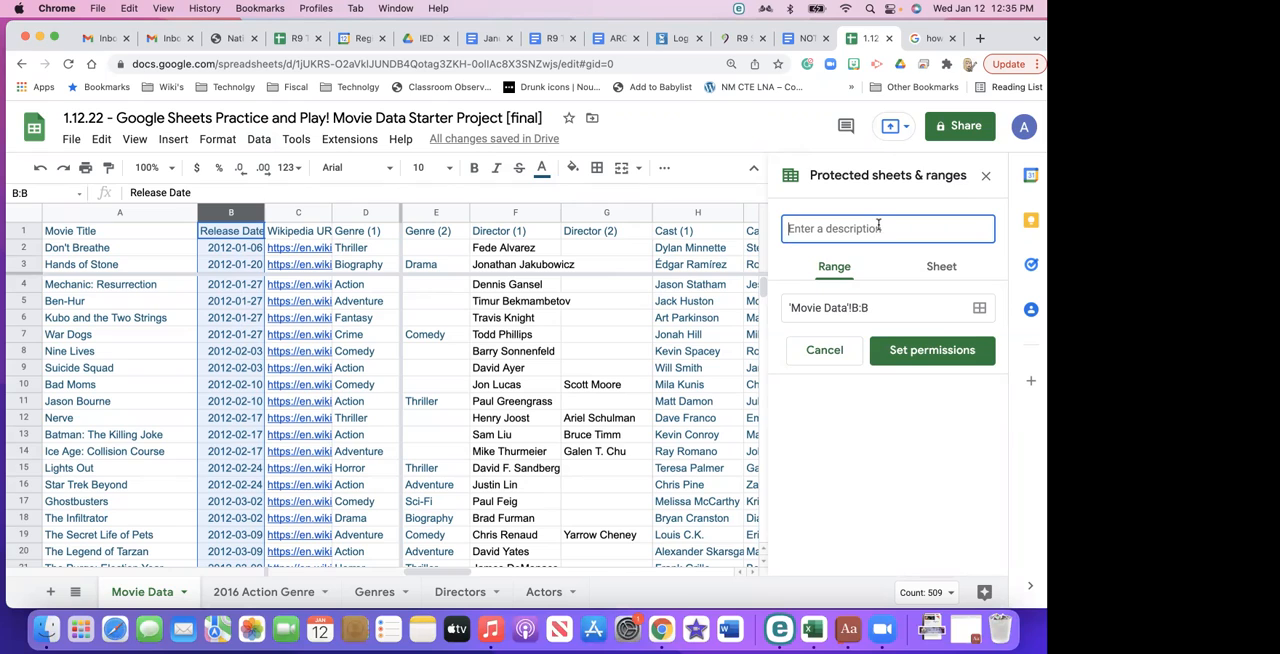
text(Tes)
click(959, 340)
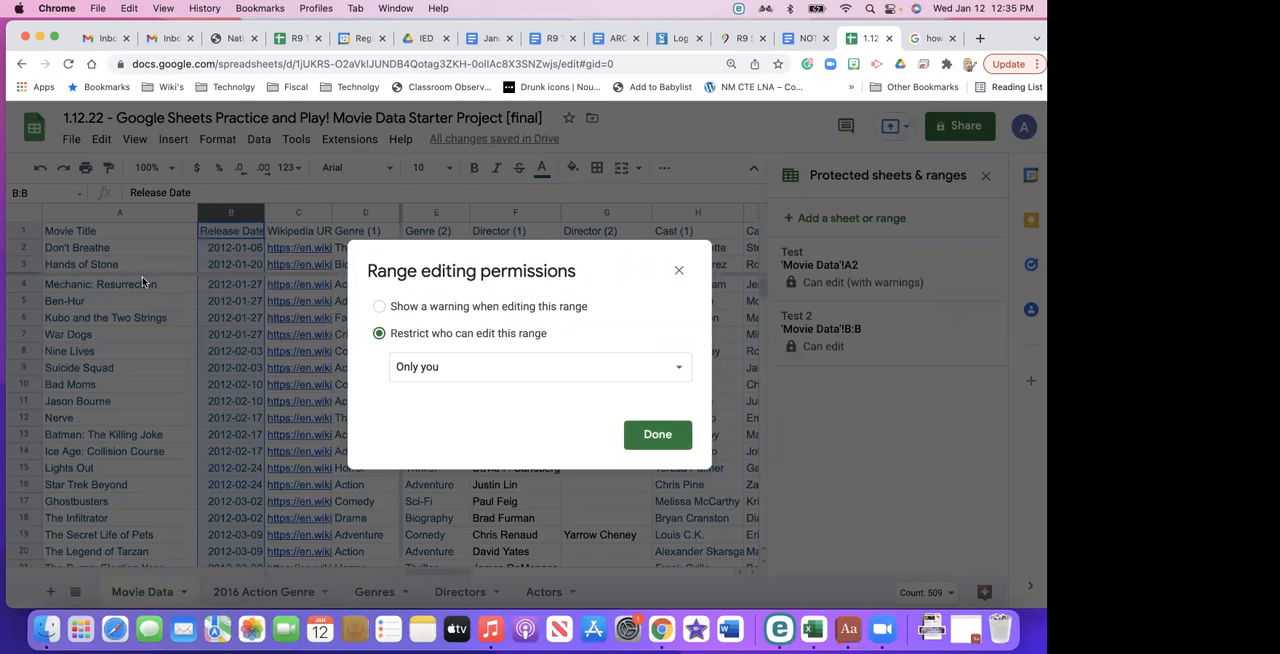
- Set the Release Date column's protection to show a warning when editing the range
click(430, 372)
click(388, 311)
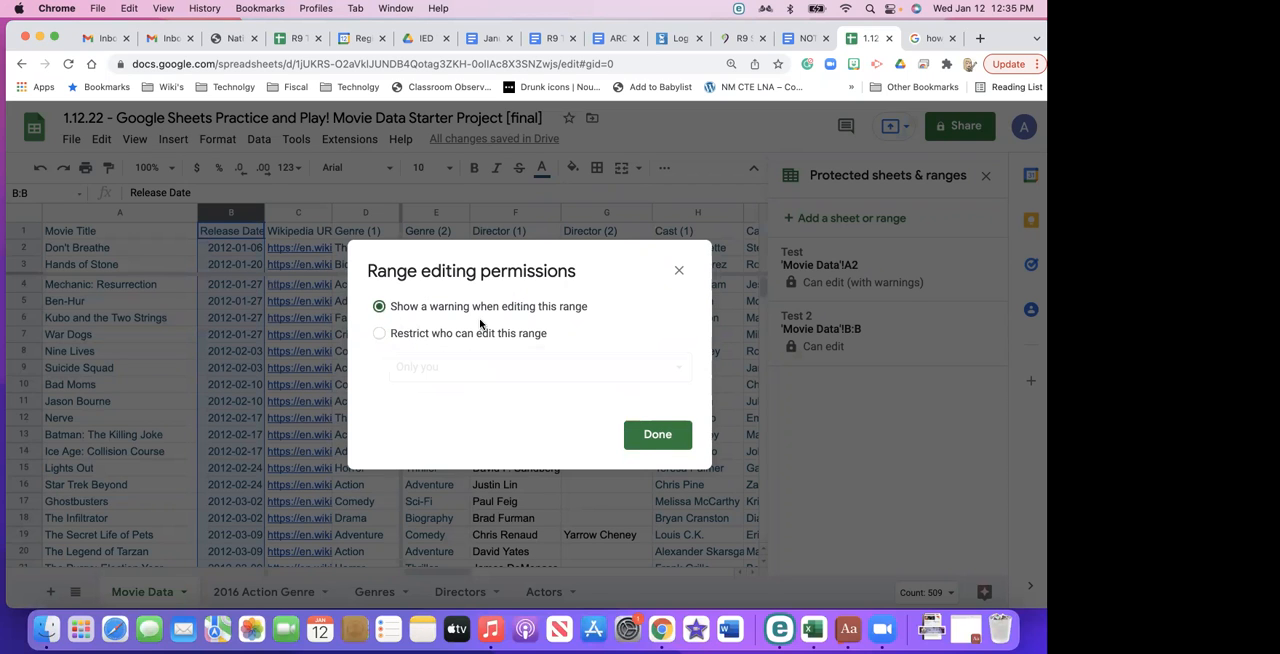
click(641, 440)
click(590, 344)
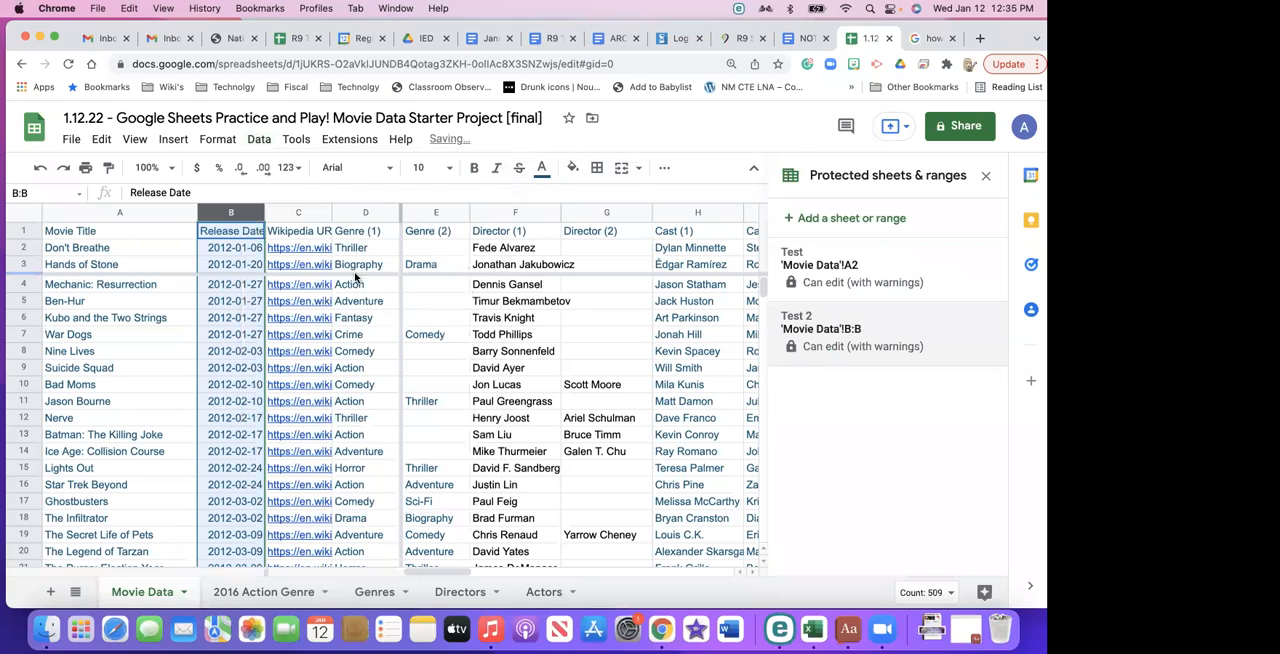
- Try to edit the Hands of Stone release date in cell B3 of the protected column
mouse_move(333, 261)
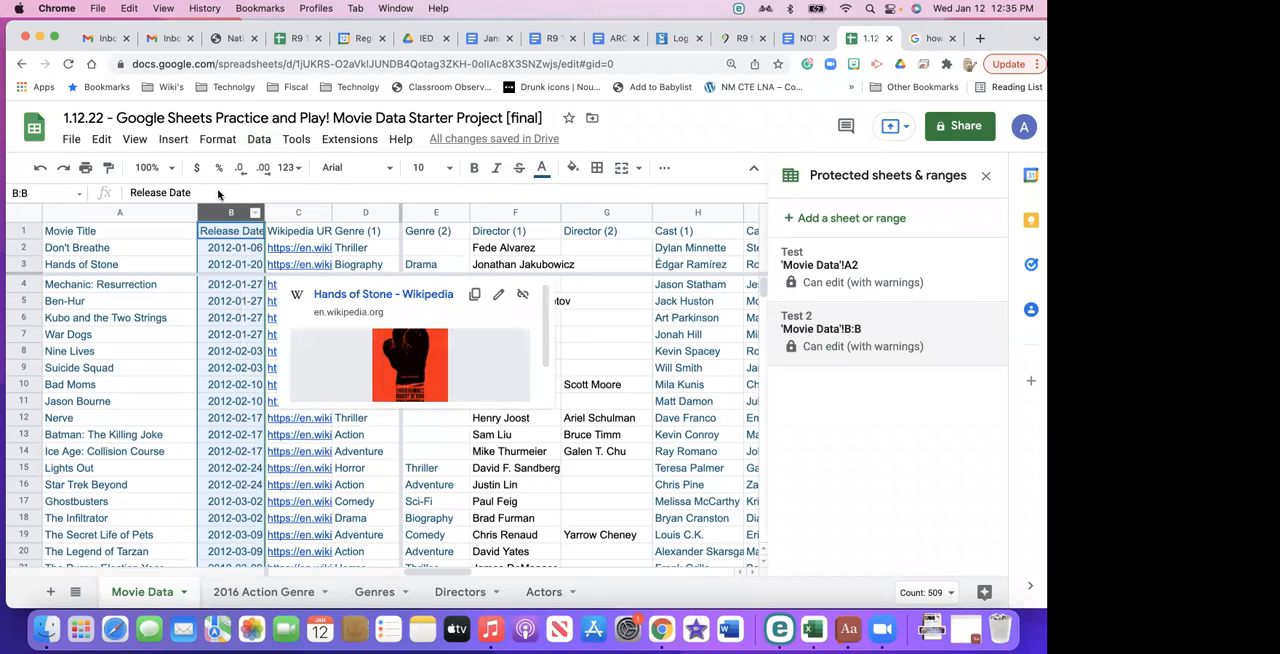
click(230, 266)
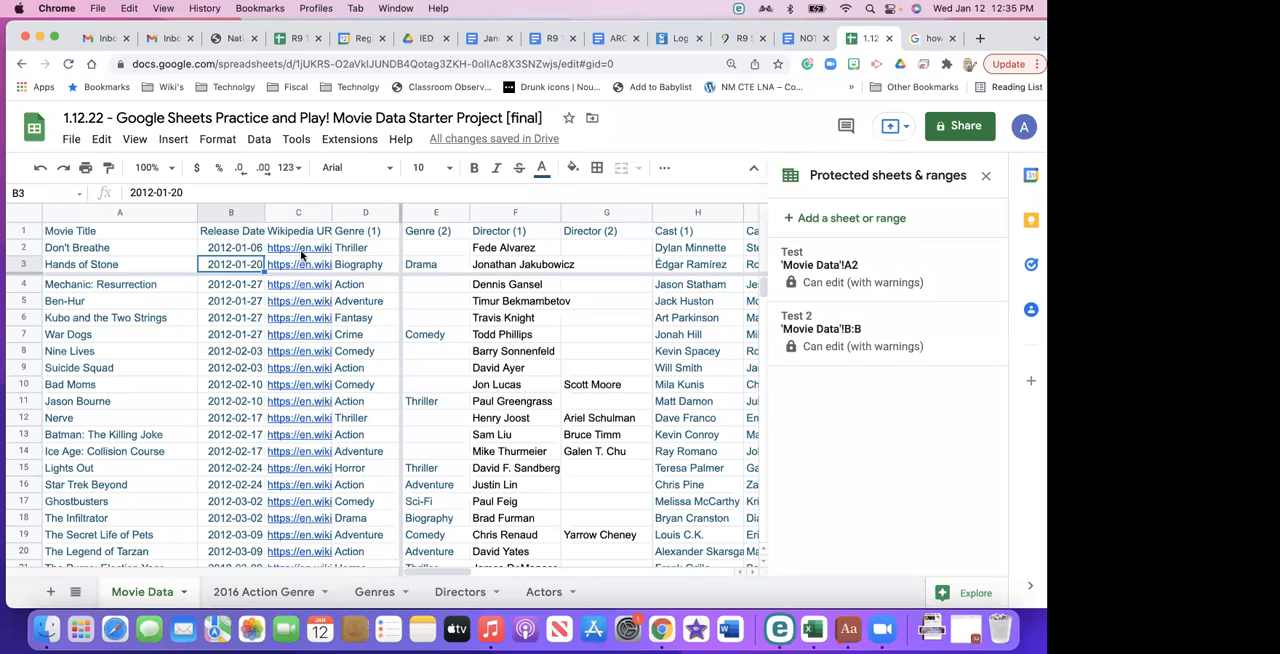
double_click(236, 264)
key(Return)
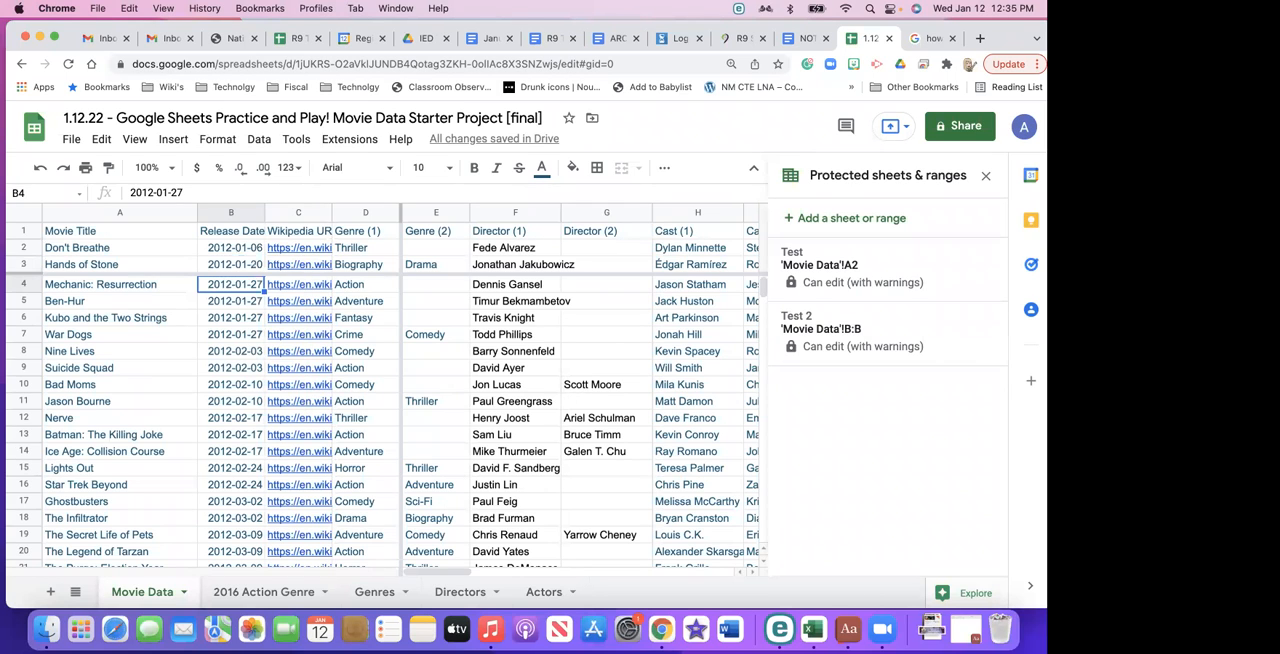
key(Up)
key(Return)
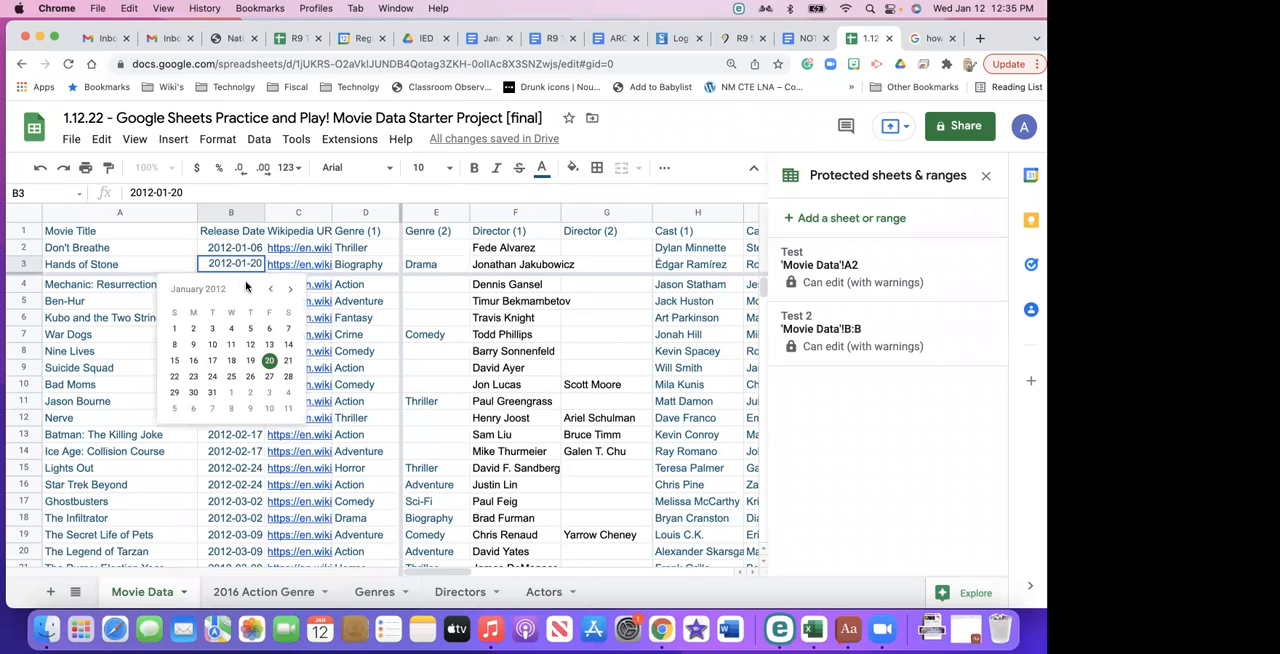
- Leave the date cell unchanged and select the whole Genre (1) column in Movie Data
click(288, 212)
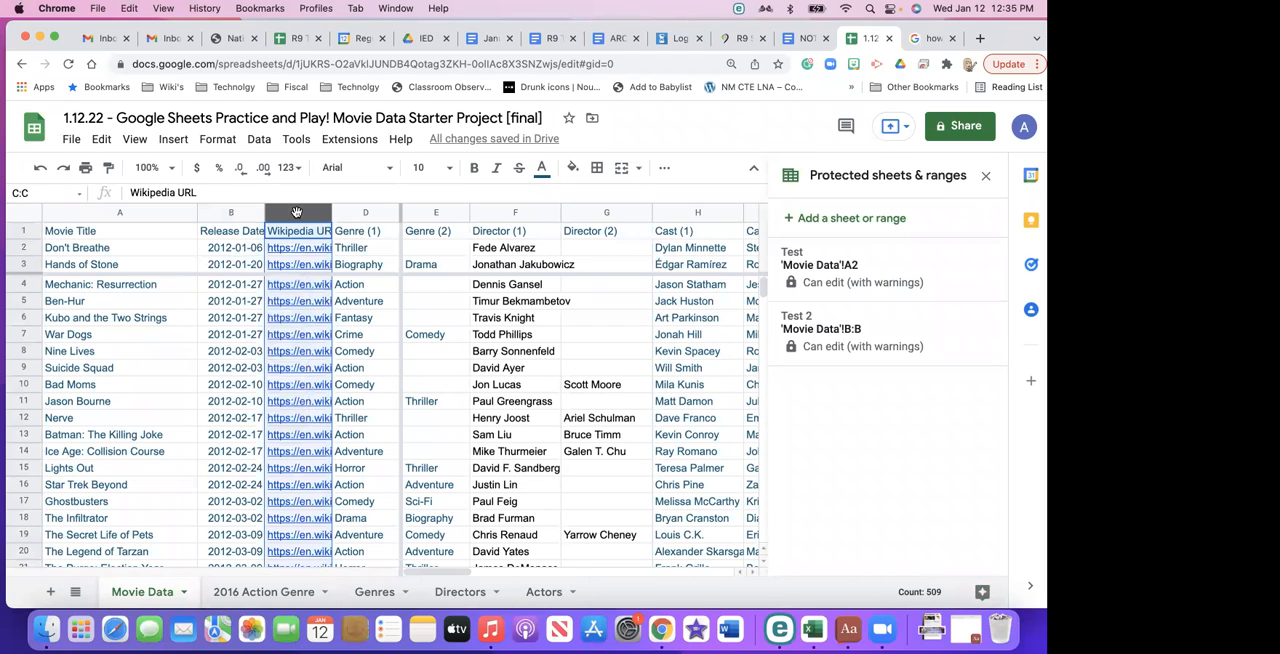
click(296, 353)
click(372, 300)
click(379, 212)
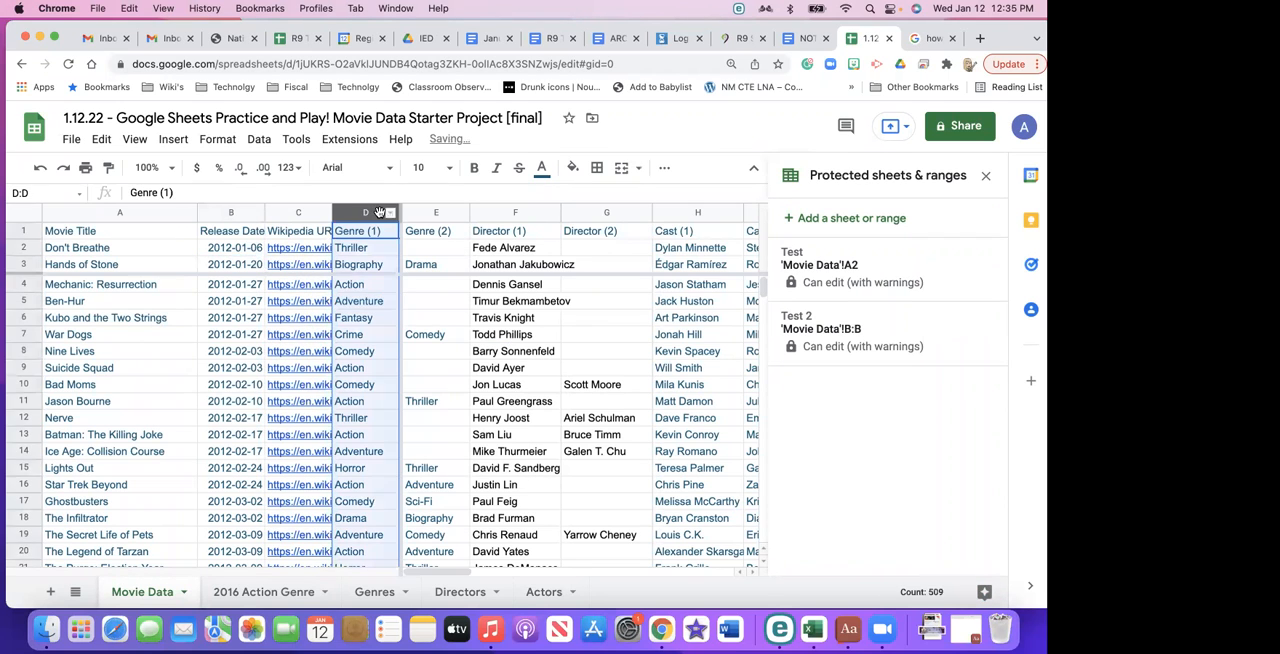